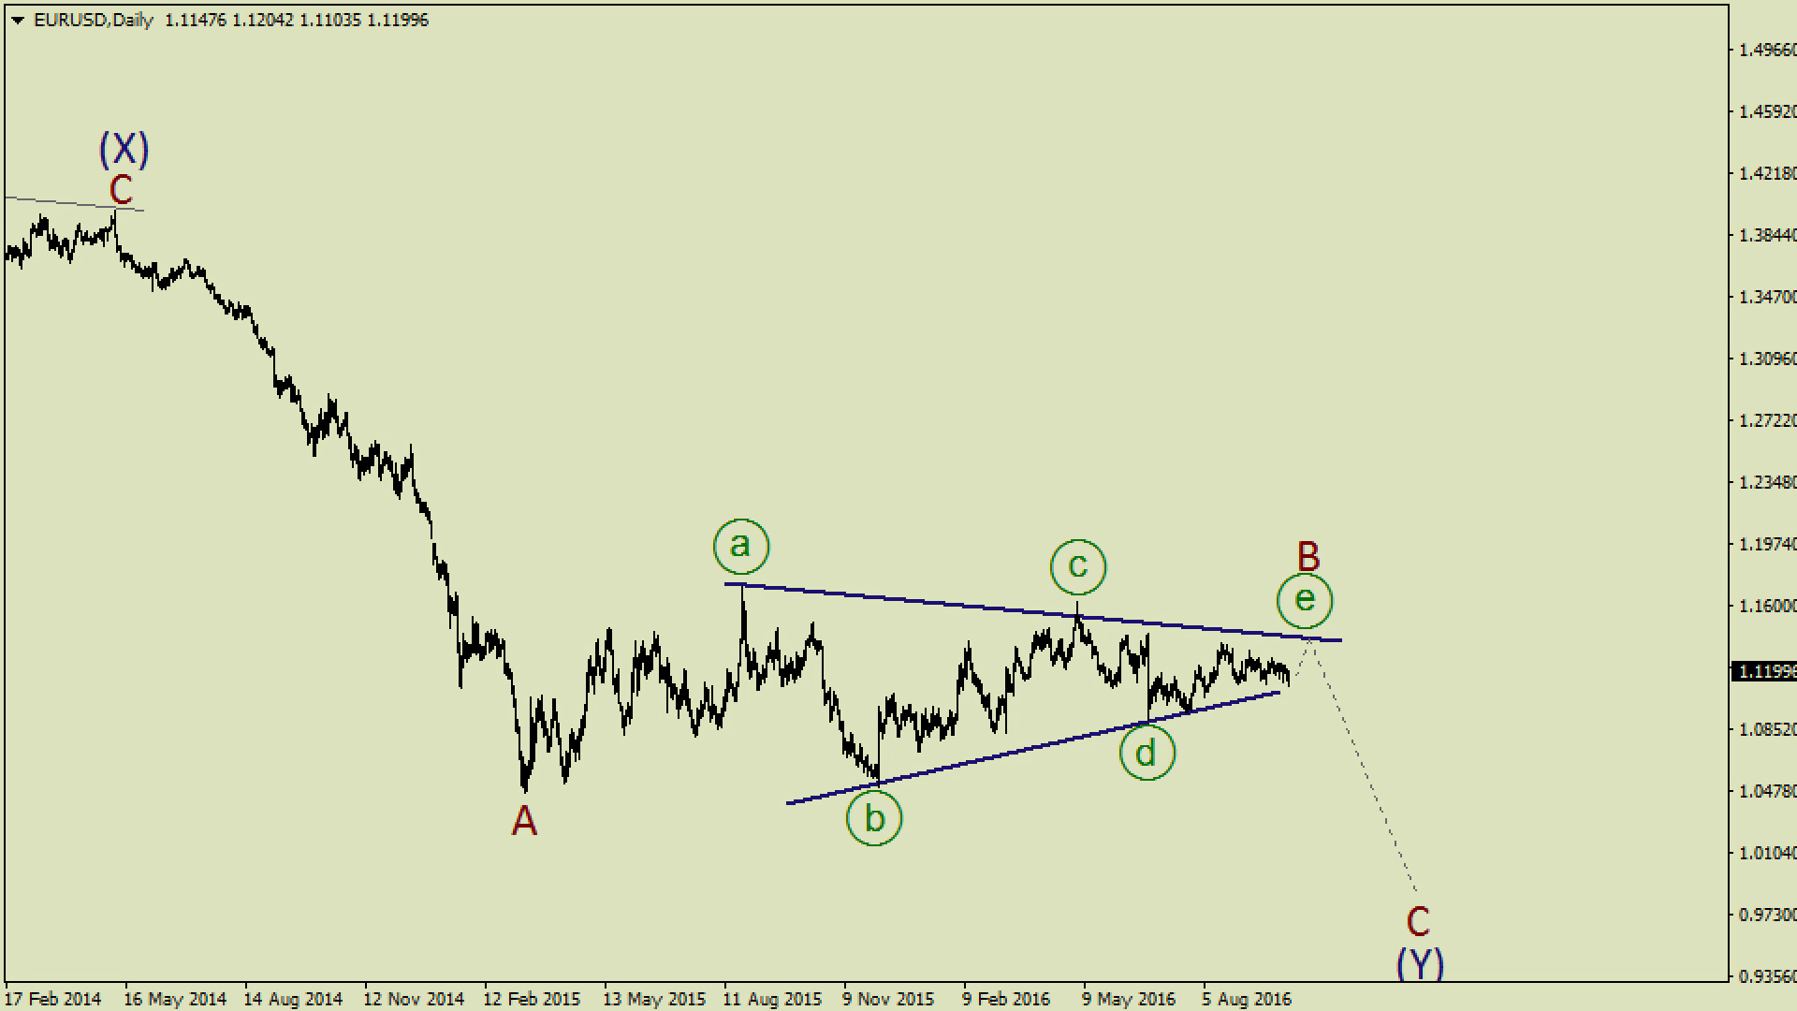
Highlight the EURUSD daily triangle with a rectangle, and on H4 draw rectangles over the waves i–v leg and the a–b consolidation
mouse_move(652, 562)
left_mouse_down()
mouse_move(1338, 964)
mouse_move(1462, 905)
left_mouse_up()
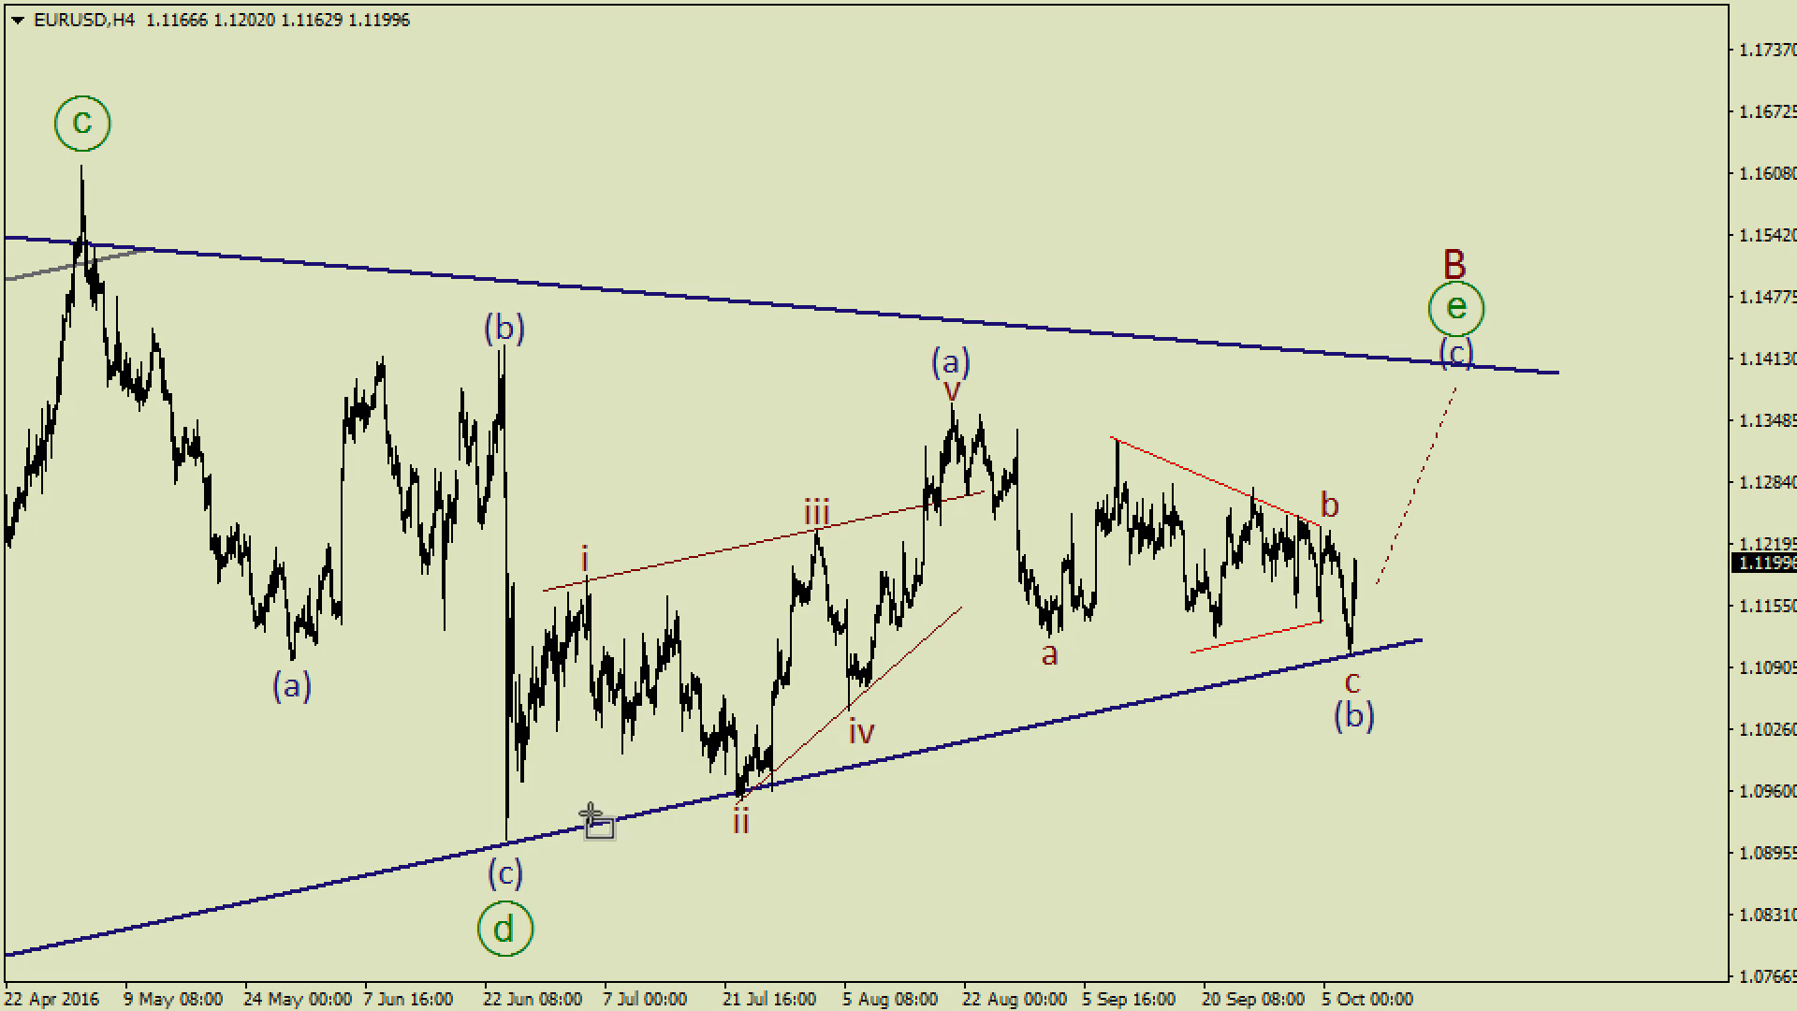
mouse_move(533, 881)
left_mouse_down()
mouse_move(985, 321)
mouse_move(970, 325)
left_mouse_up()
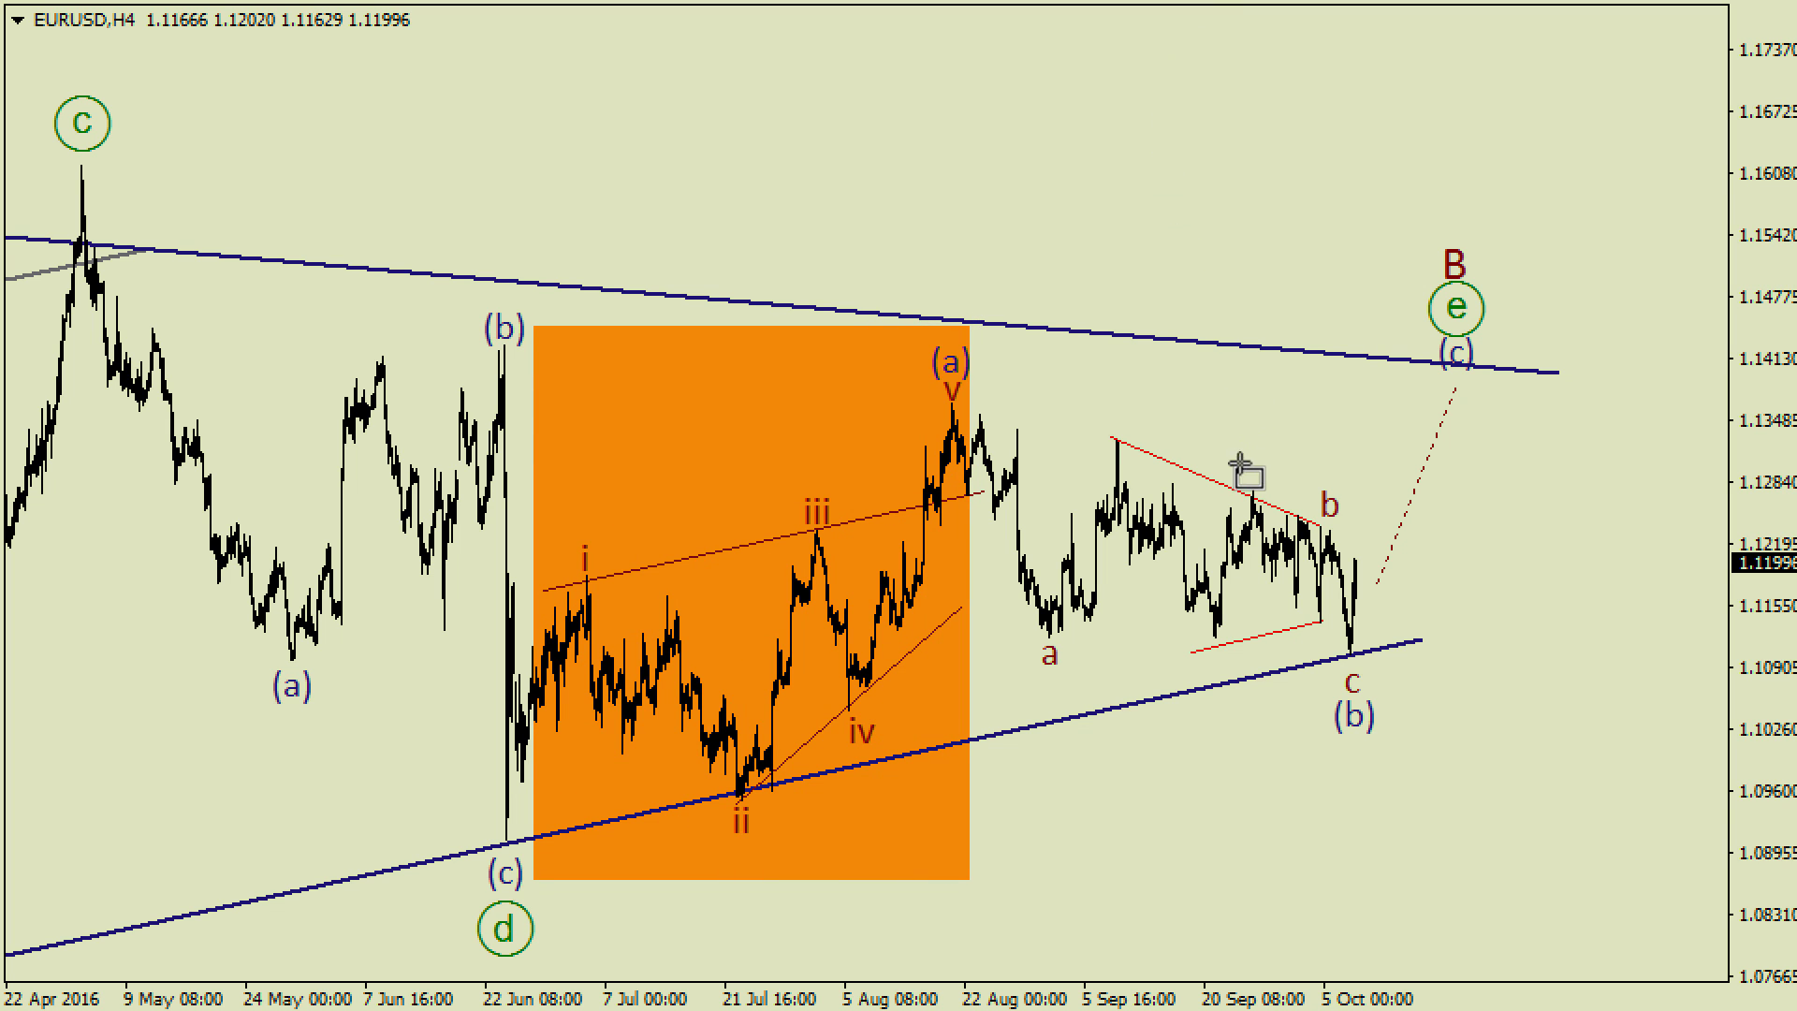
left_click_drag(1024, 400, 1328, 661)
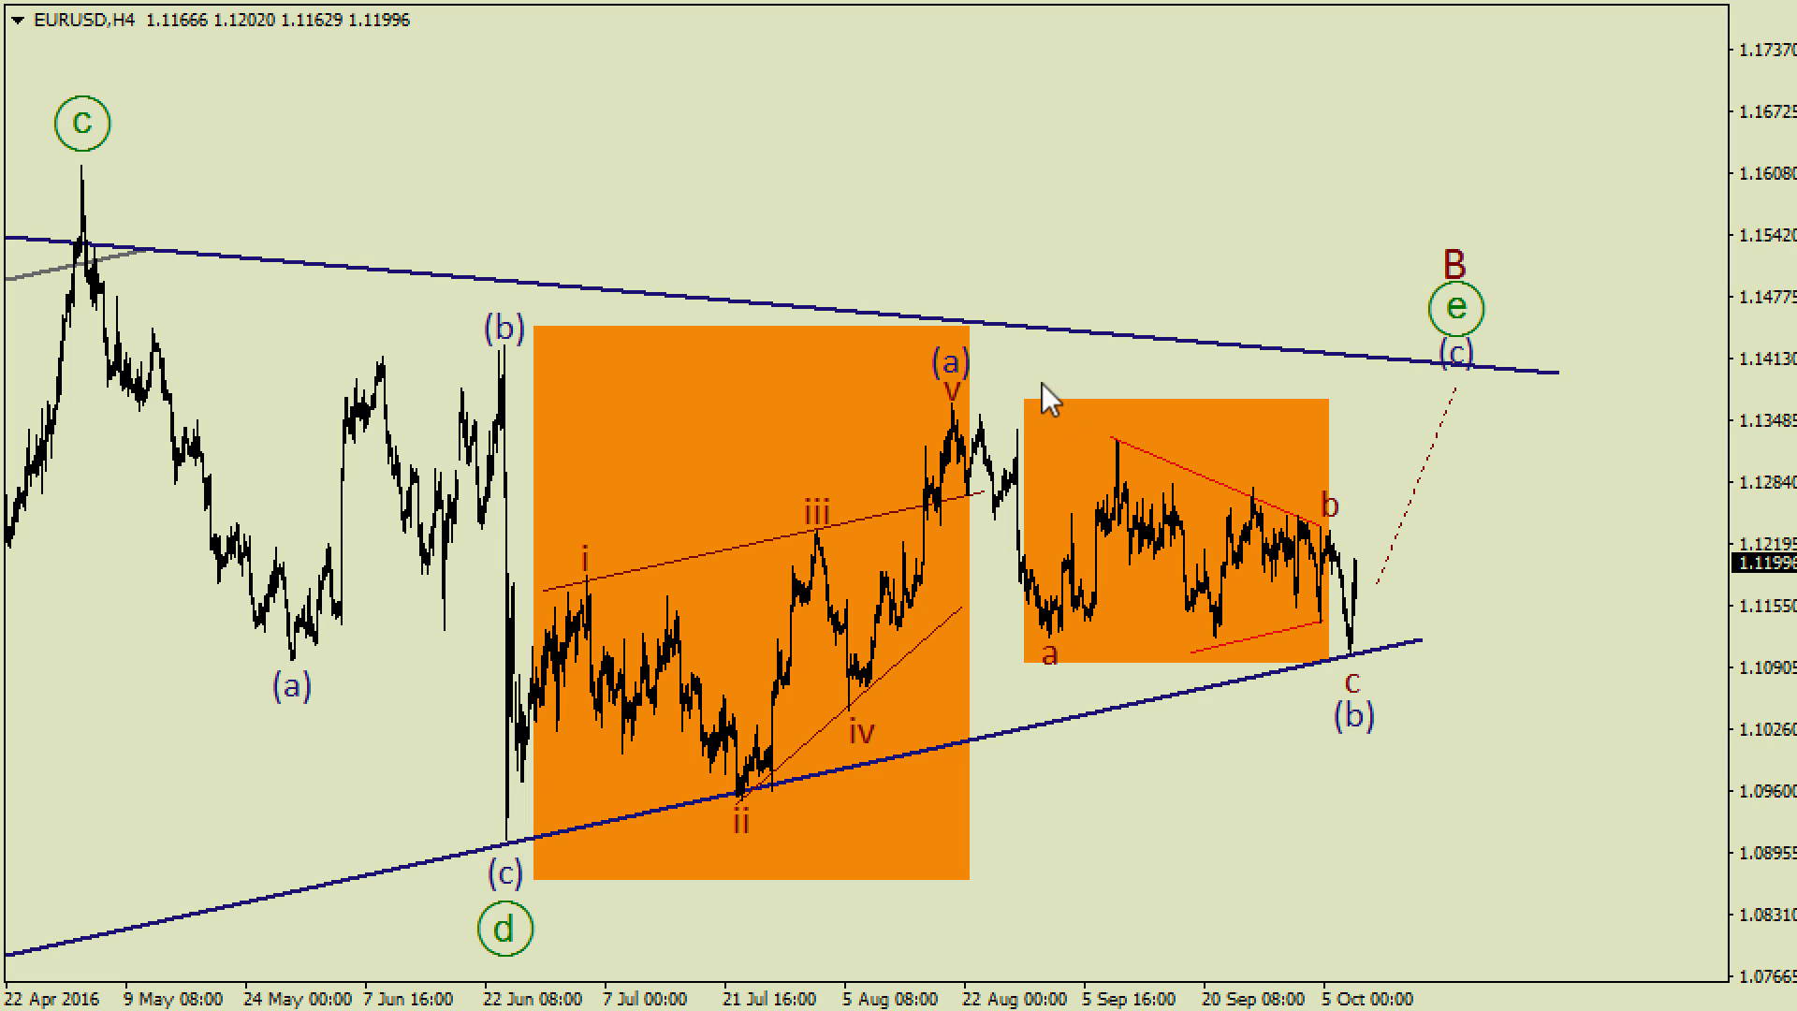
Reshape the rectangle over the a–b consolidation so that it covers the projected wave (c) rise beyond the upper trendline
left_click_drag(1023, 400, 1115, 438)
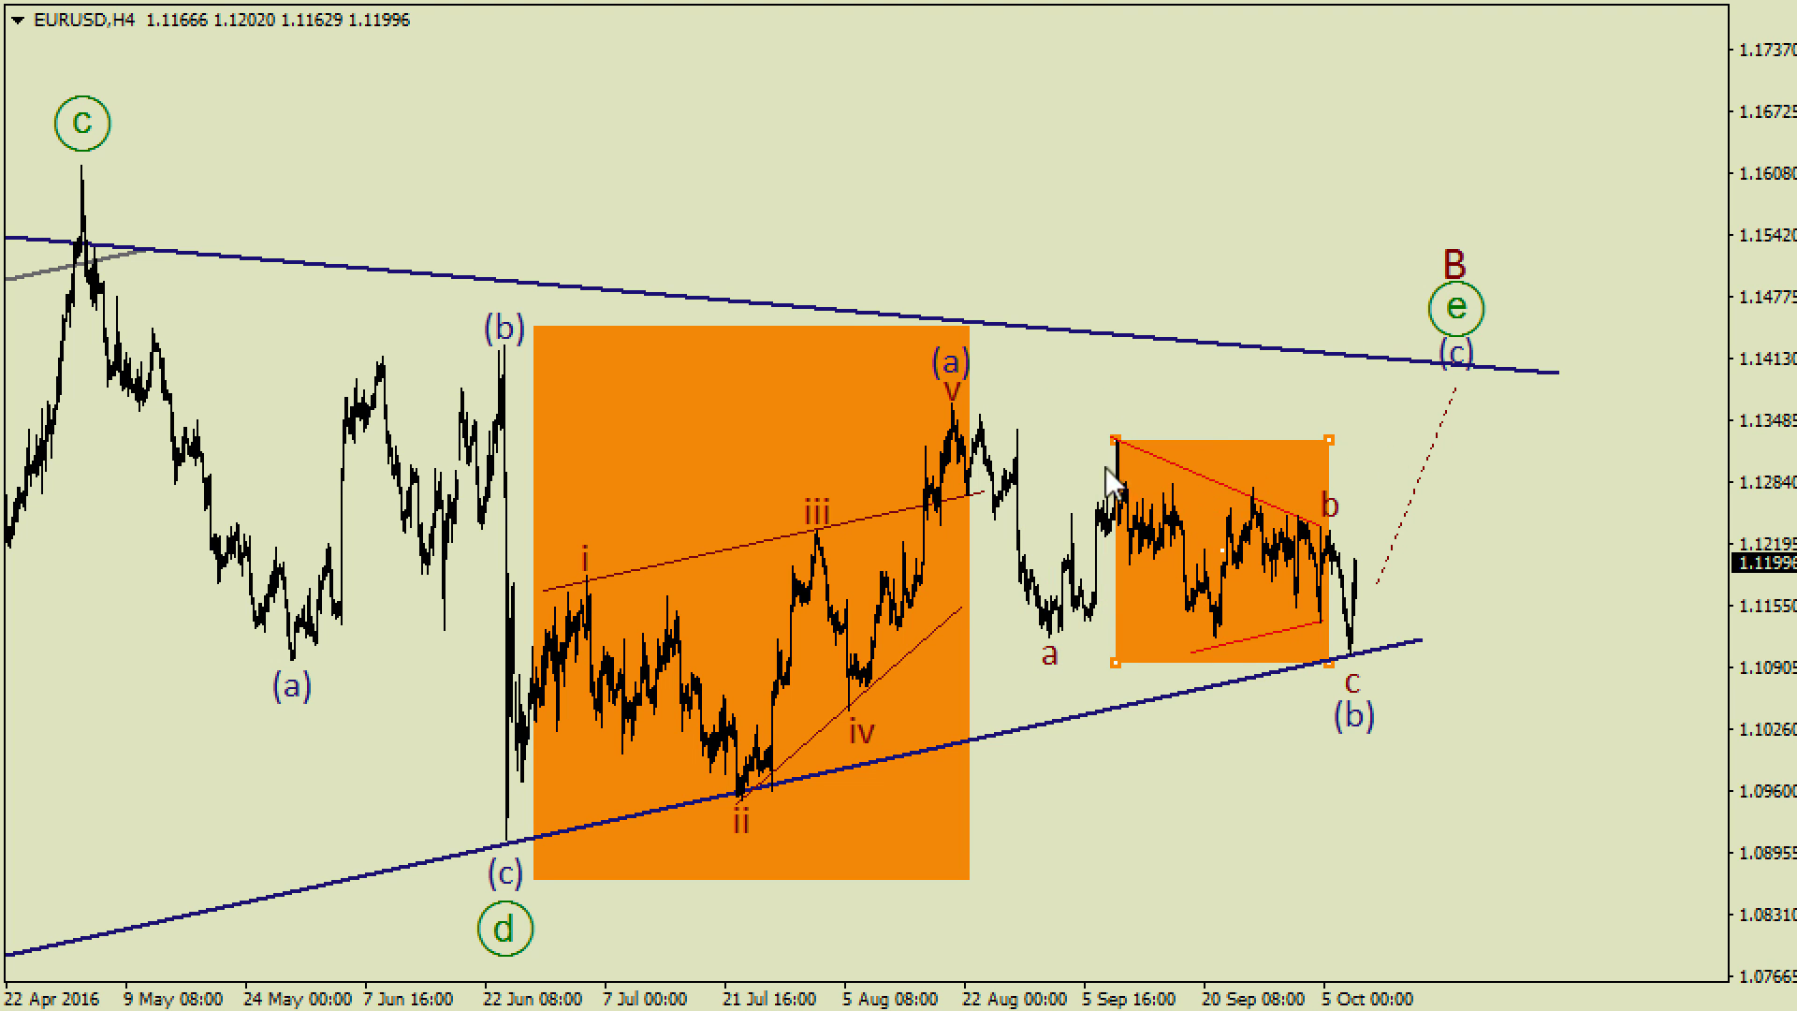
left_click_drag(1114, 439, 1479, 330)
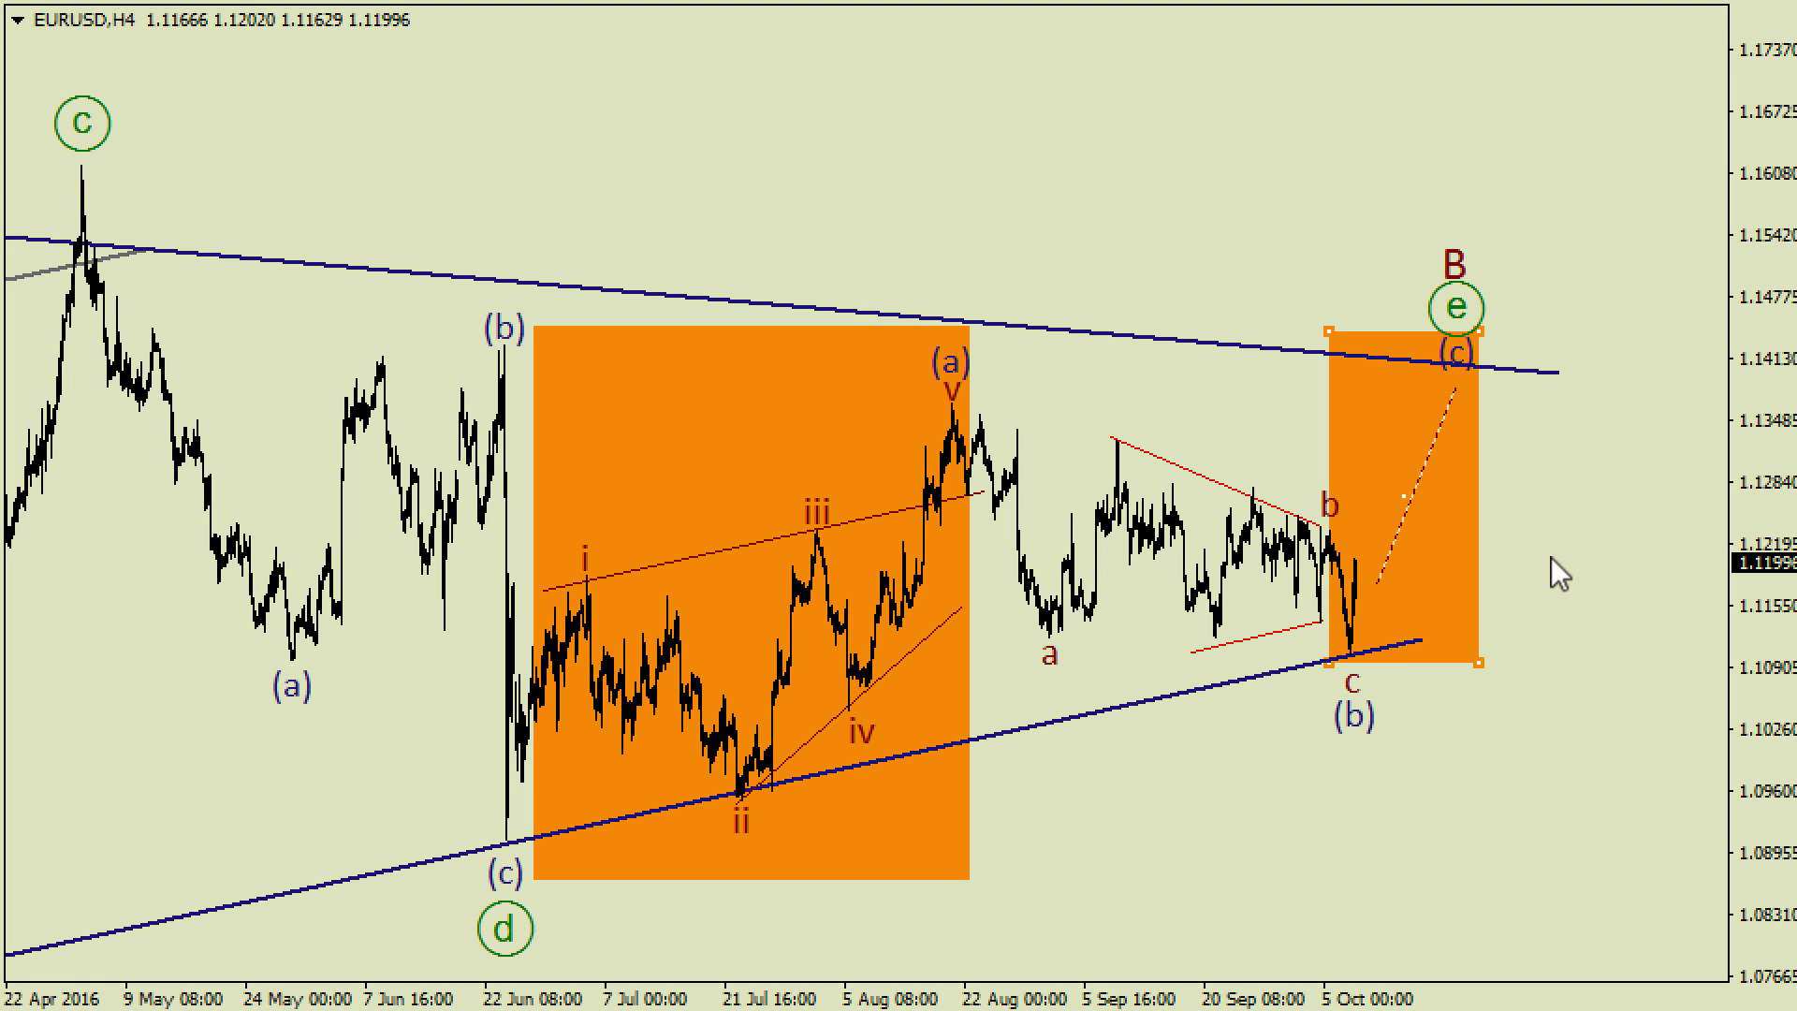
left_click_drag(1479, 330, 1428, 560)
left_click_drag(1394, 636, 1429, 398)
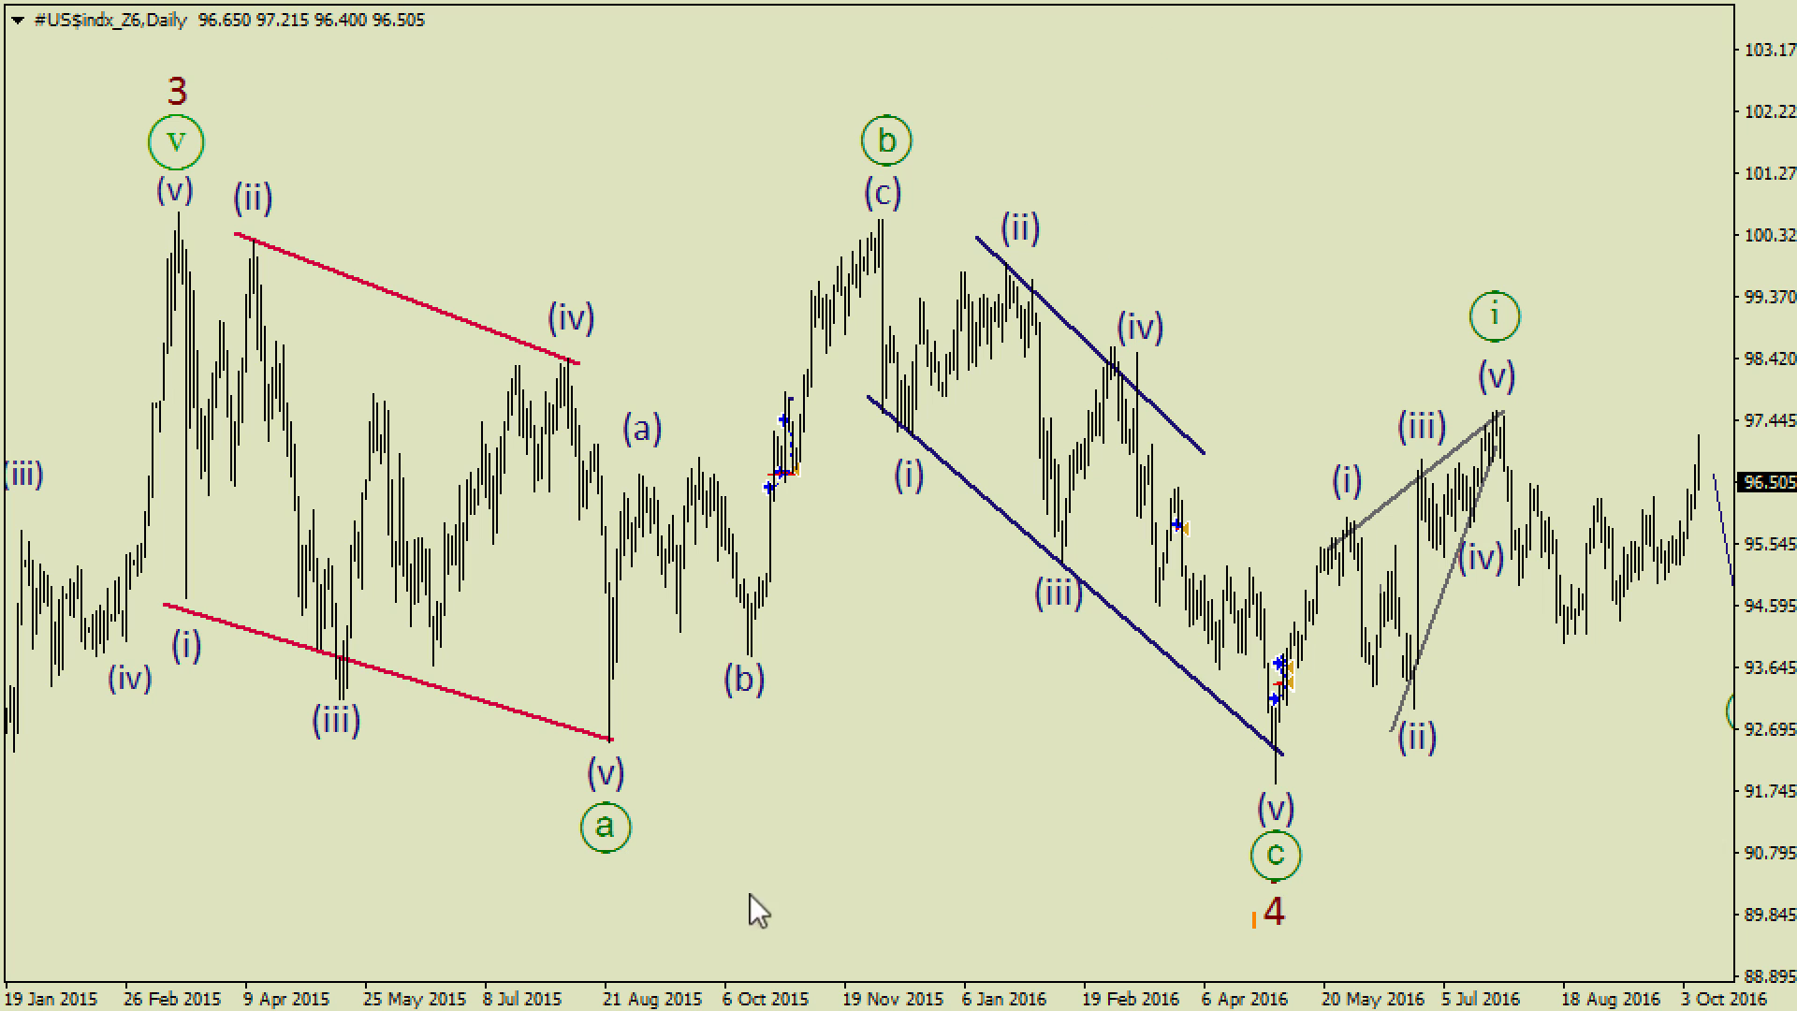
On the US dollar index daily chart, highlight the advance from wave 4 to circled i and reshape the rectangle over the projected circled ii pullback
left_click_drag(1305, 712, 1035, 711)
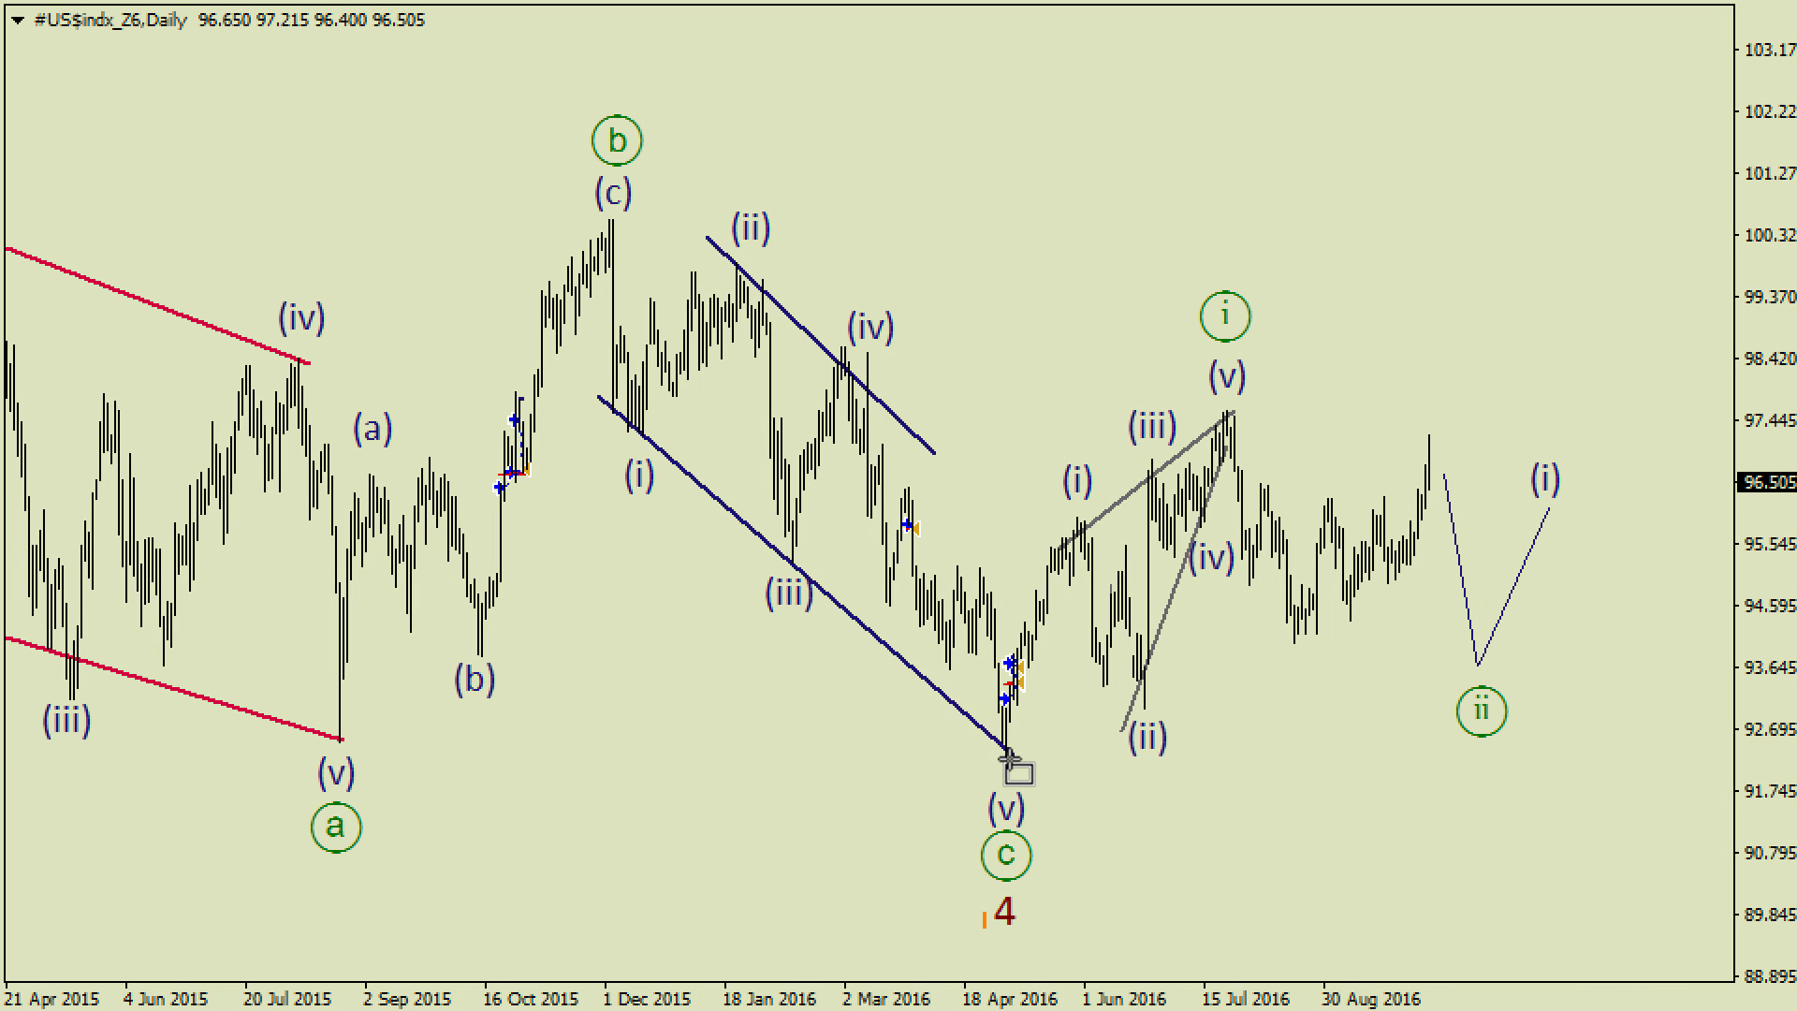
left_click_drag(1008, 756, 1244, 293)
left_click(1008, 292)
left_click_drag(1009, 292, 1512, 431)
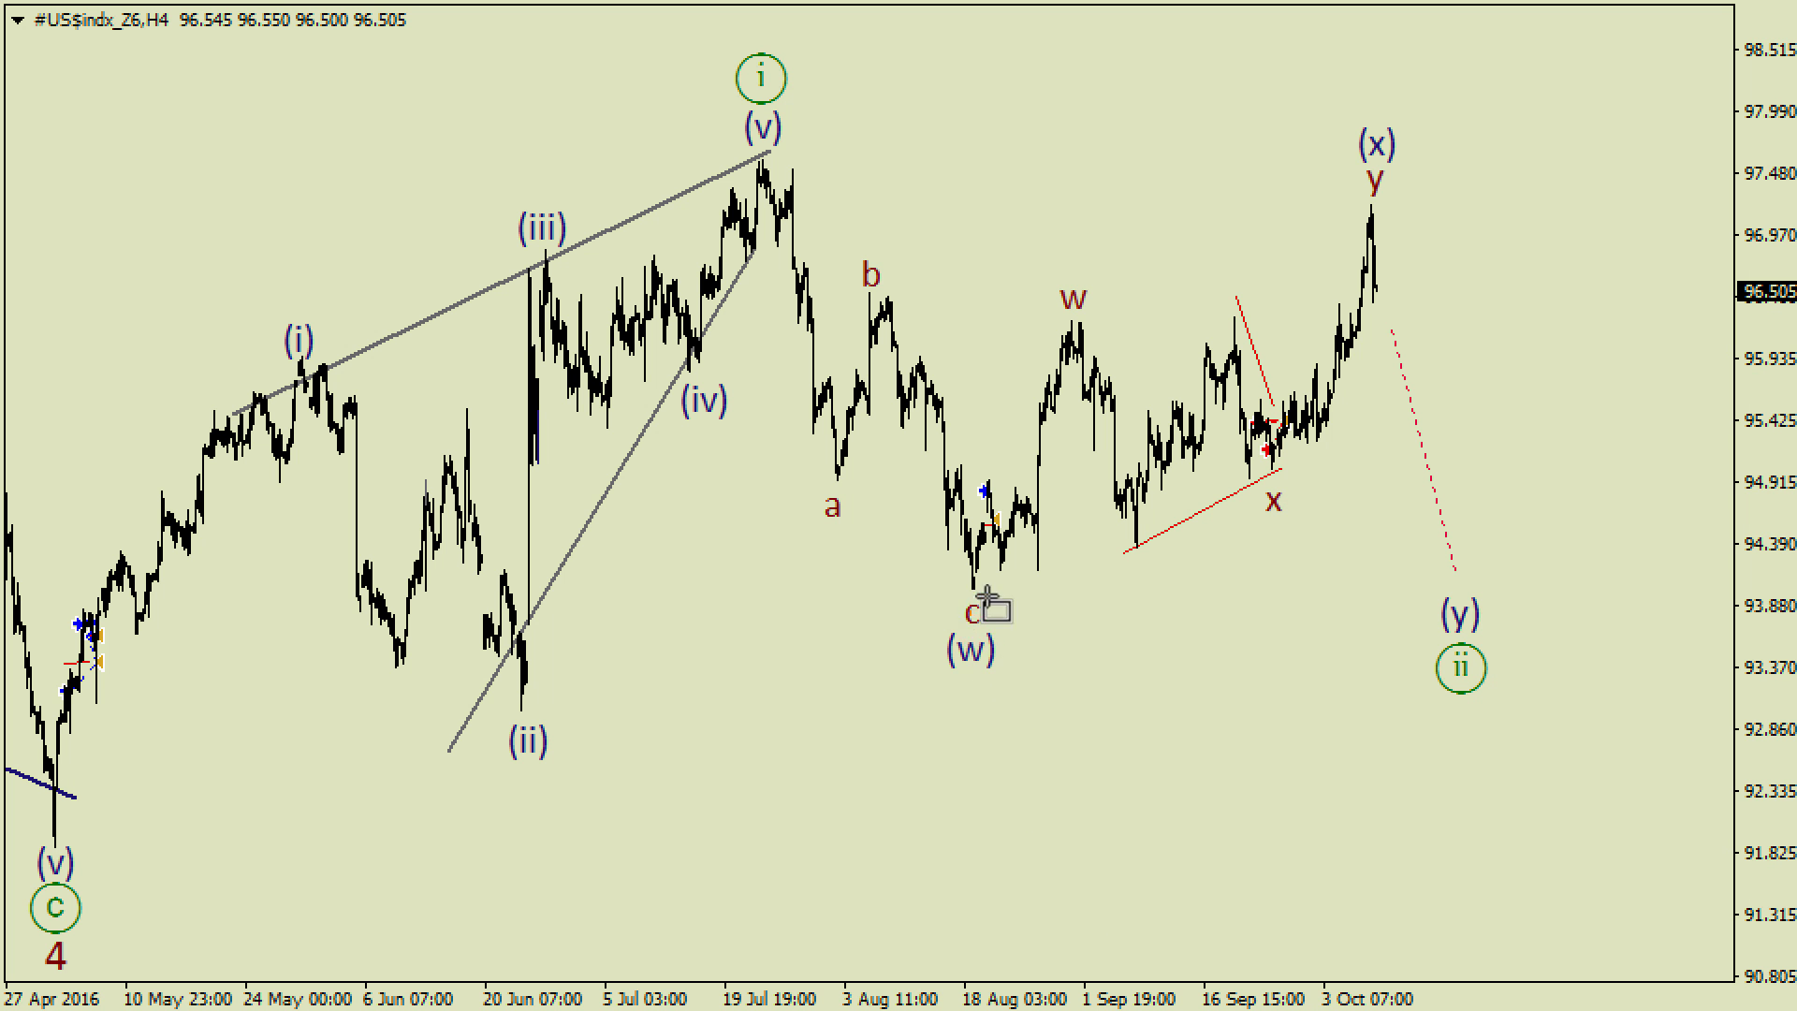
On the US dollar index H4 chart, draw a rectangle over the w-x-y rise from wave (w) to wave (x)
left_click_drag(970, 615, 1408, 84)
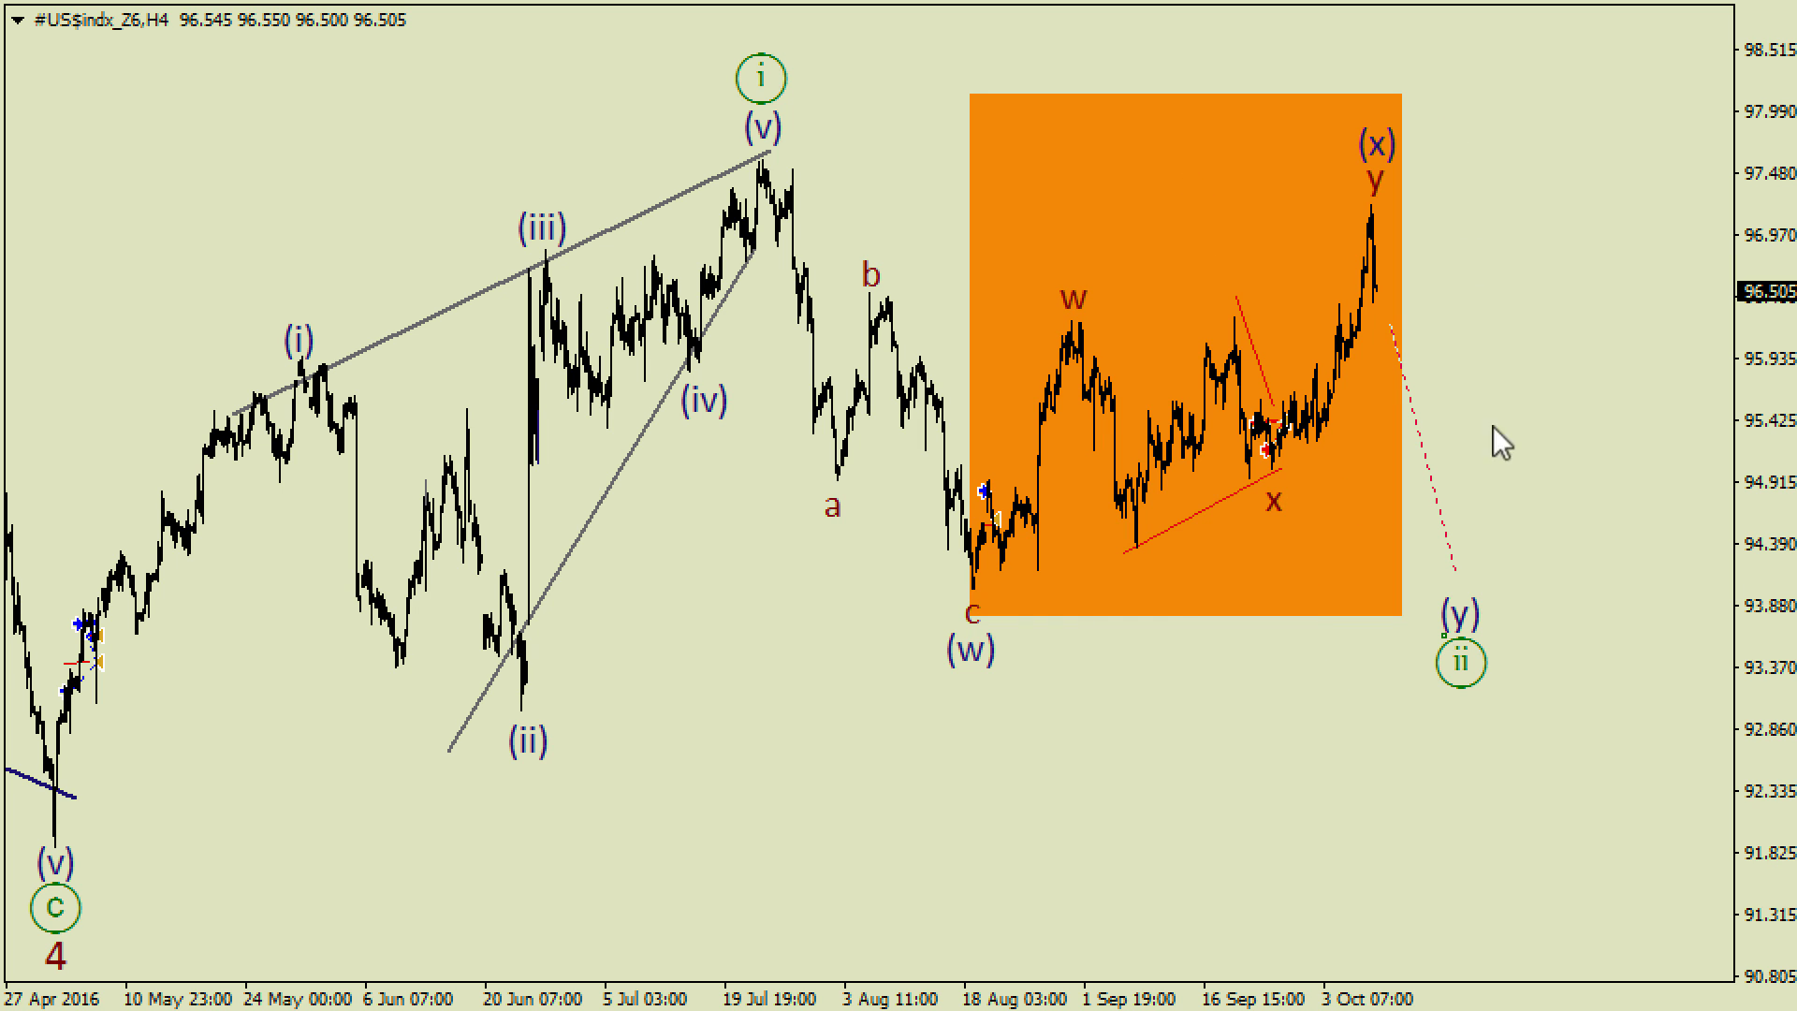
double_click(1449, 627)
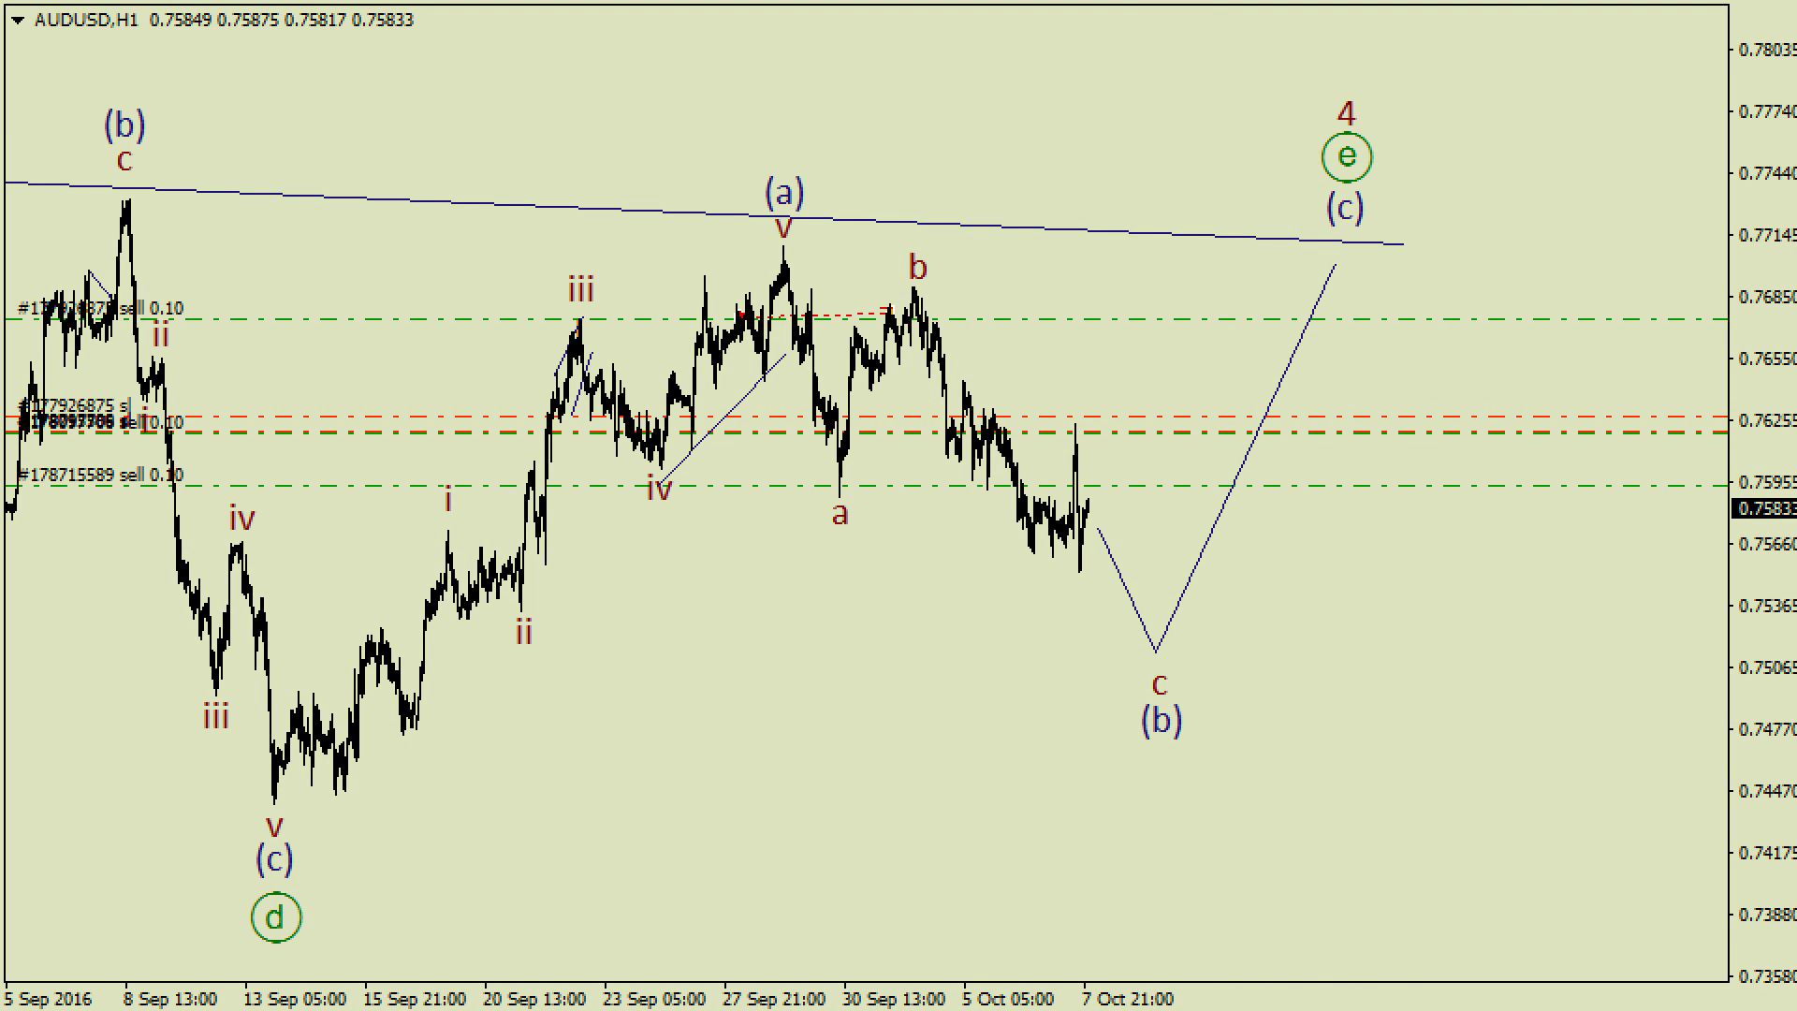
On AUDUSD H1, highlight the decline from (a) to (b) and reshape the rectangle over the projected wave (c) rise
left_click(1207, 7)
left_click_drag(764, 199, 1161, 731)
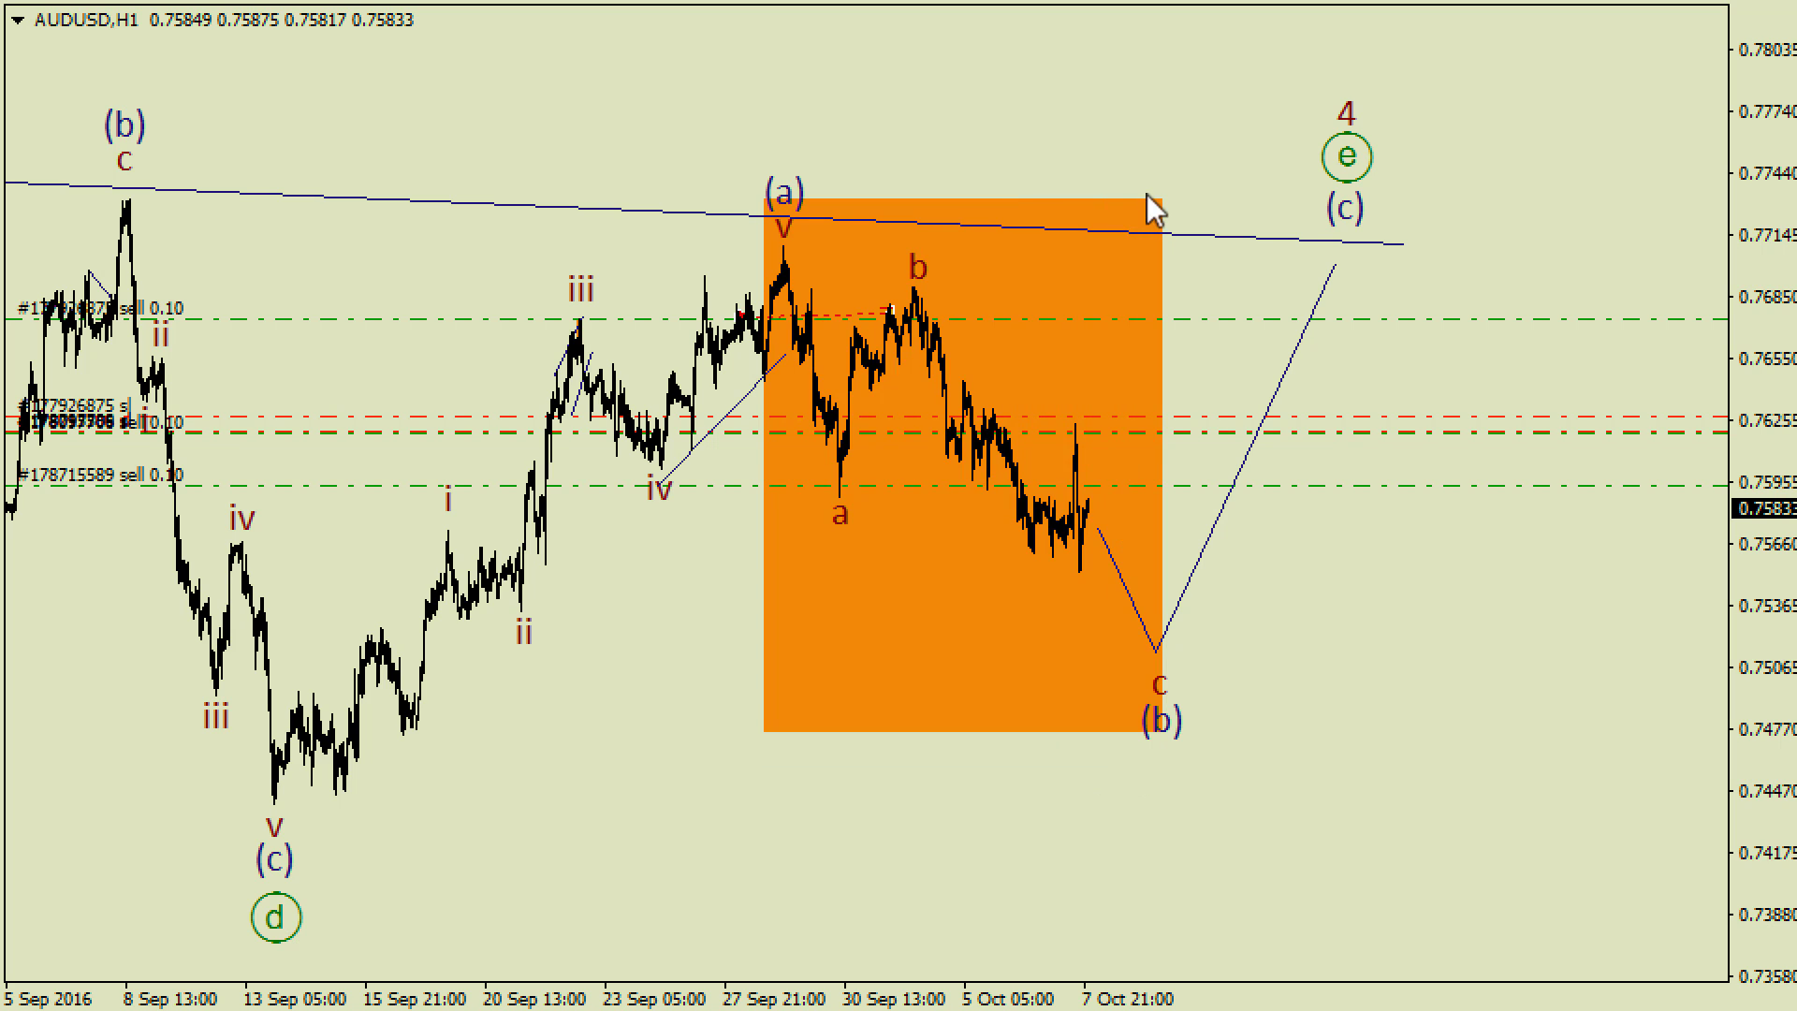
double_click(766, 200)
left_click_drag(766, 200, 1326, 131)
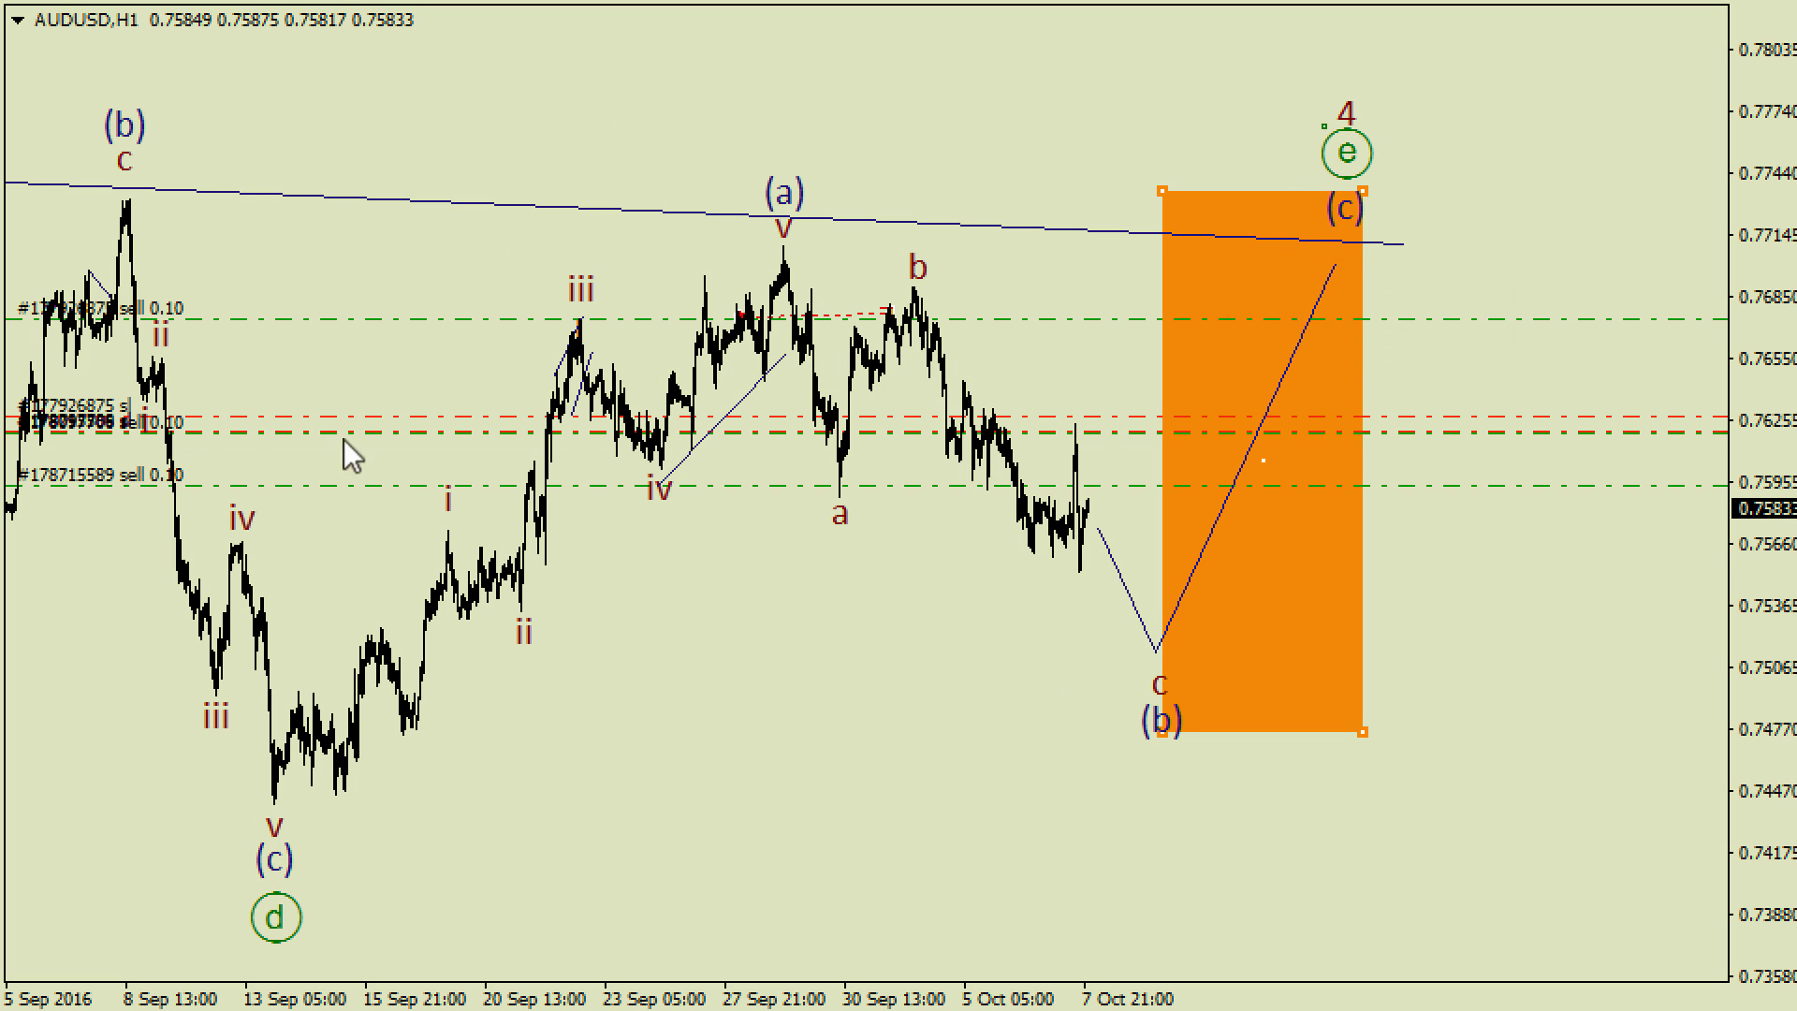
Draw a second rectangle from wave ii up to wave (a), and a dashed trendline joining the highs of iii and v
mouse_move(528, 633)
left_mouse_down()
mouse_move(833, 217)
mouse_move(805, 219)
left_mouse_up()
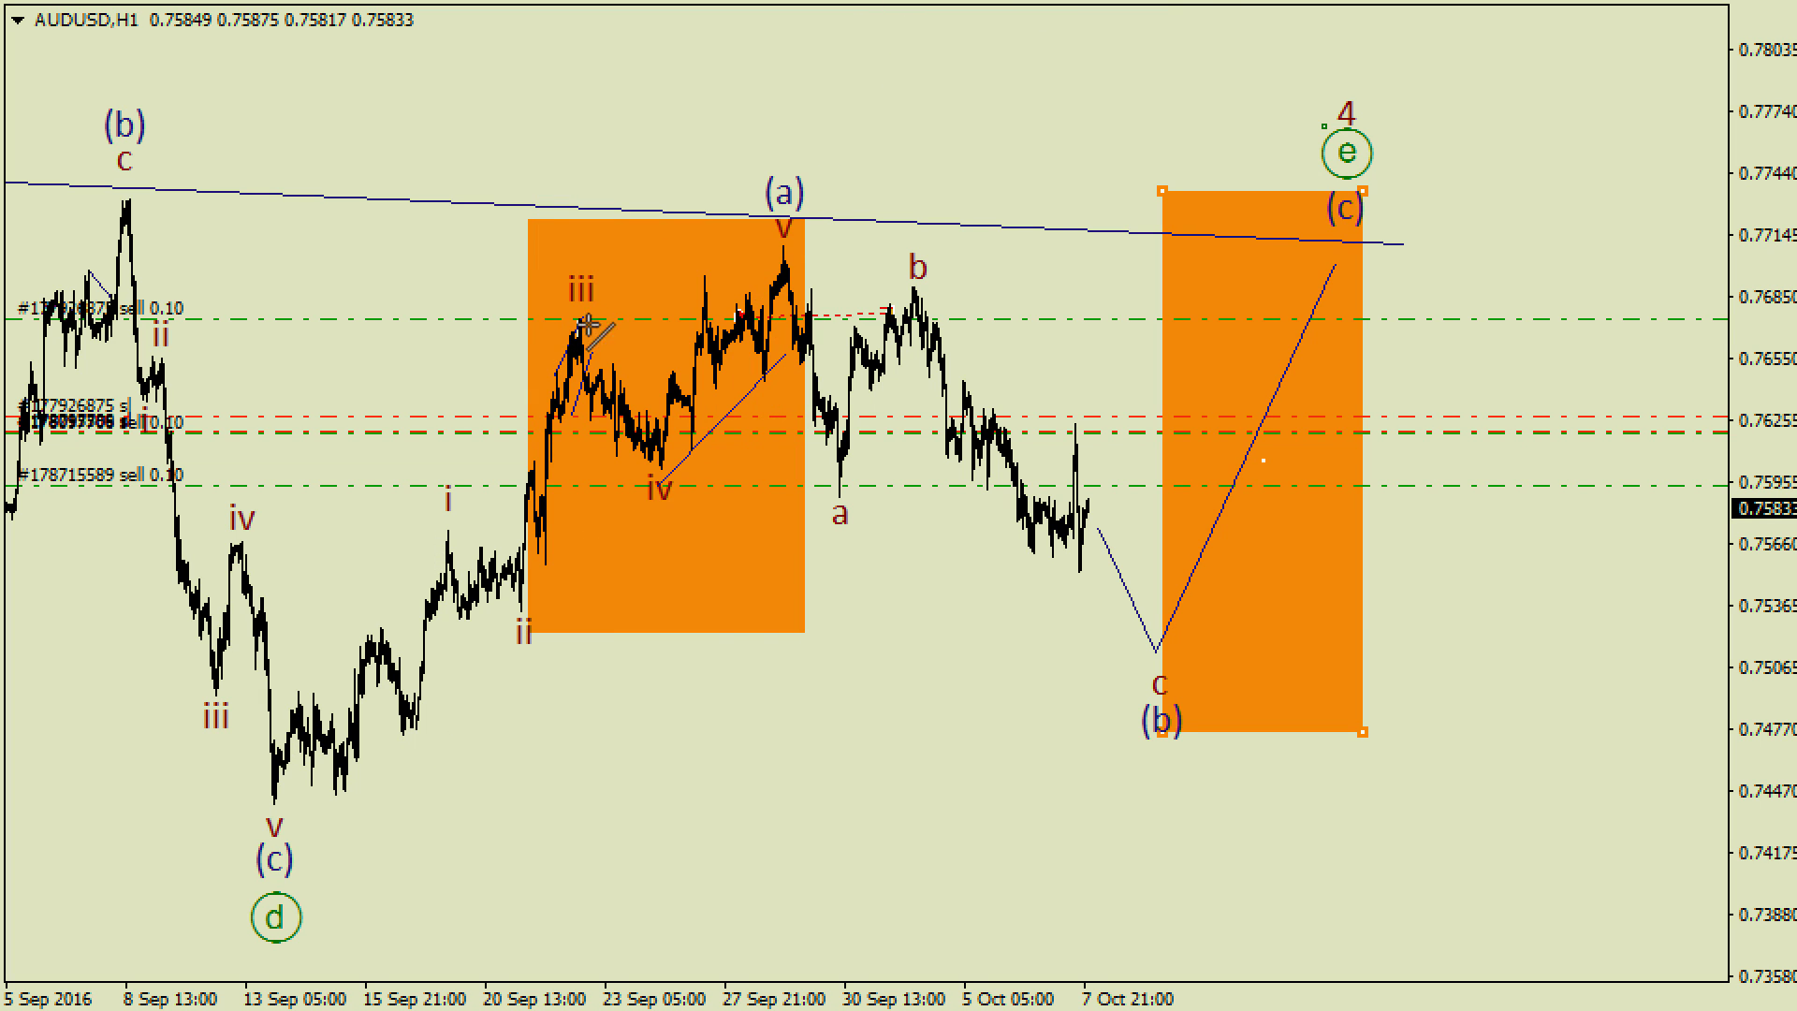
left_click_drag(558, 331, 784, 244)
On the AUDUSD daily chart, move the circled e and the 4 labels above the most recent high
left_click(1396, 1009)
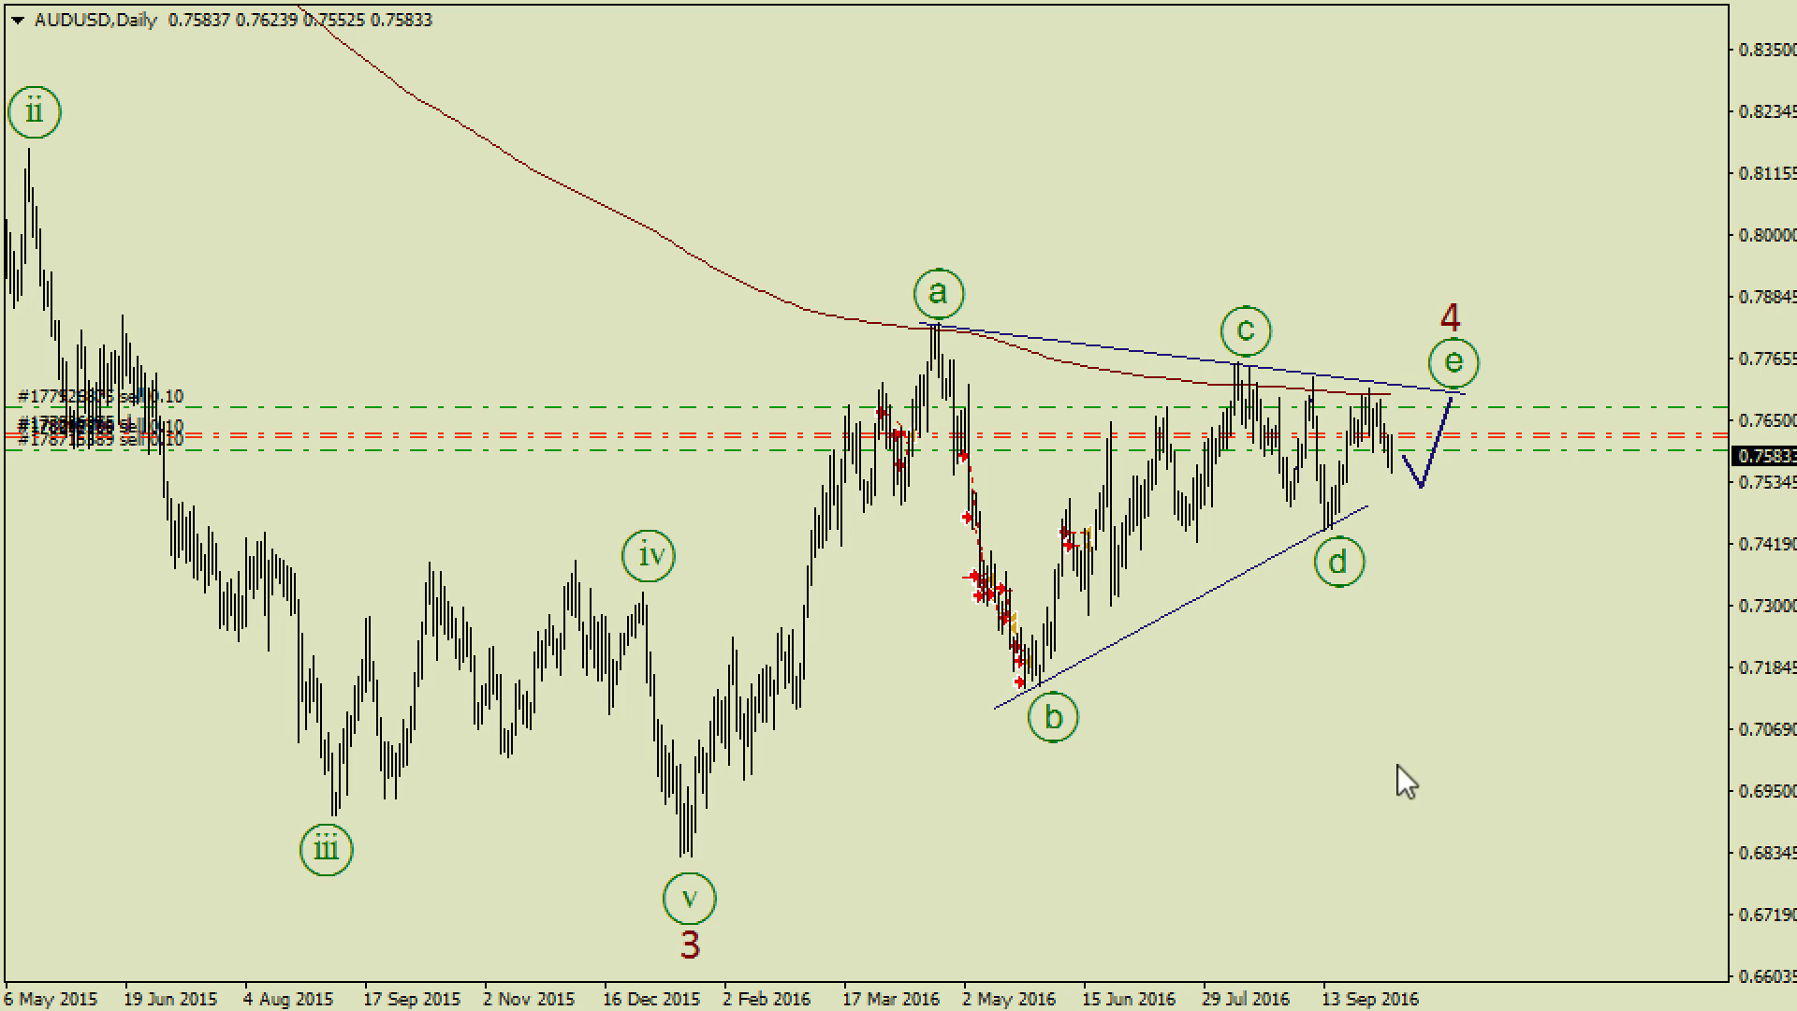
double_click(1442, 346)
left_click_drag(1442, 346, 1352, 344)
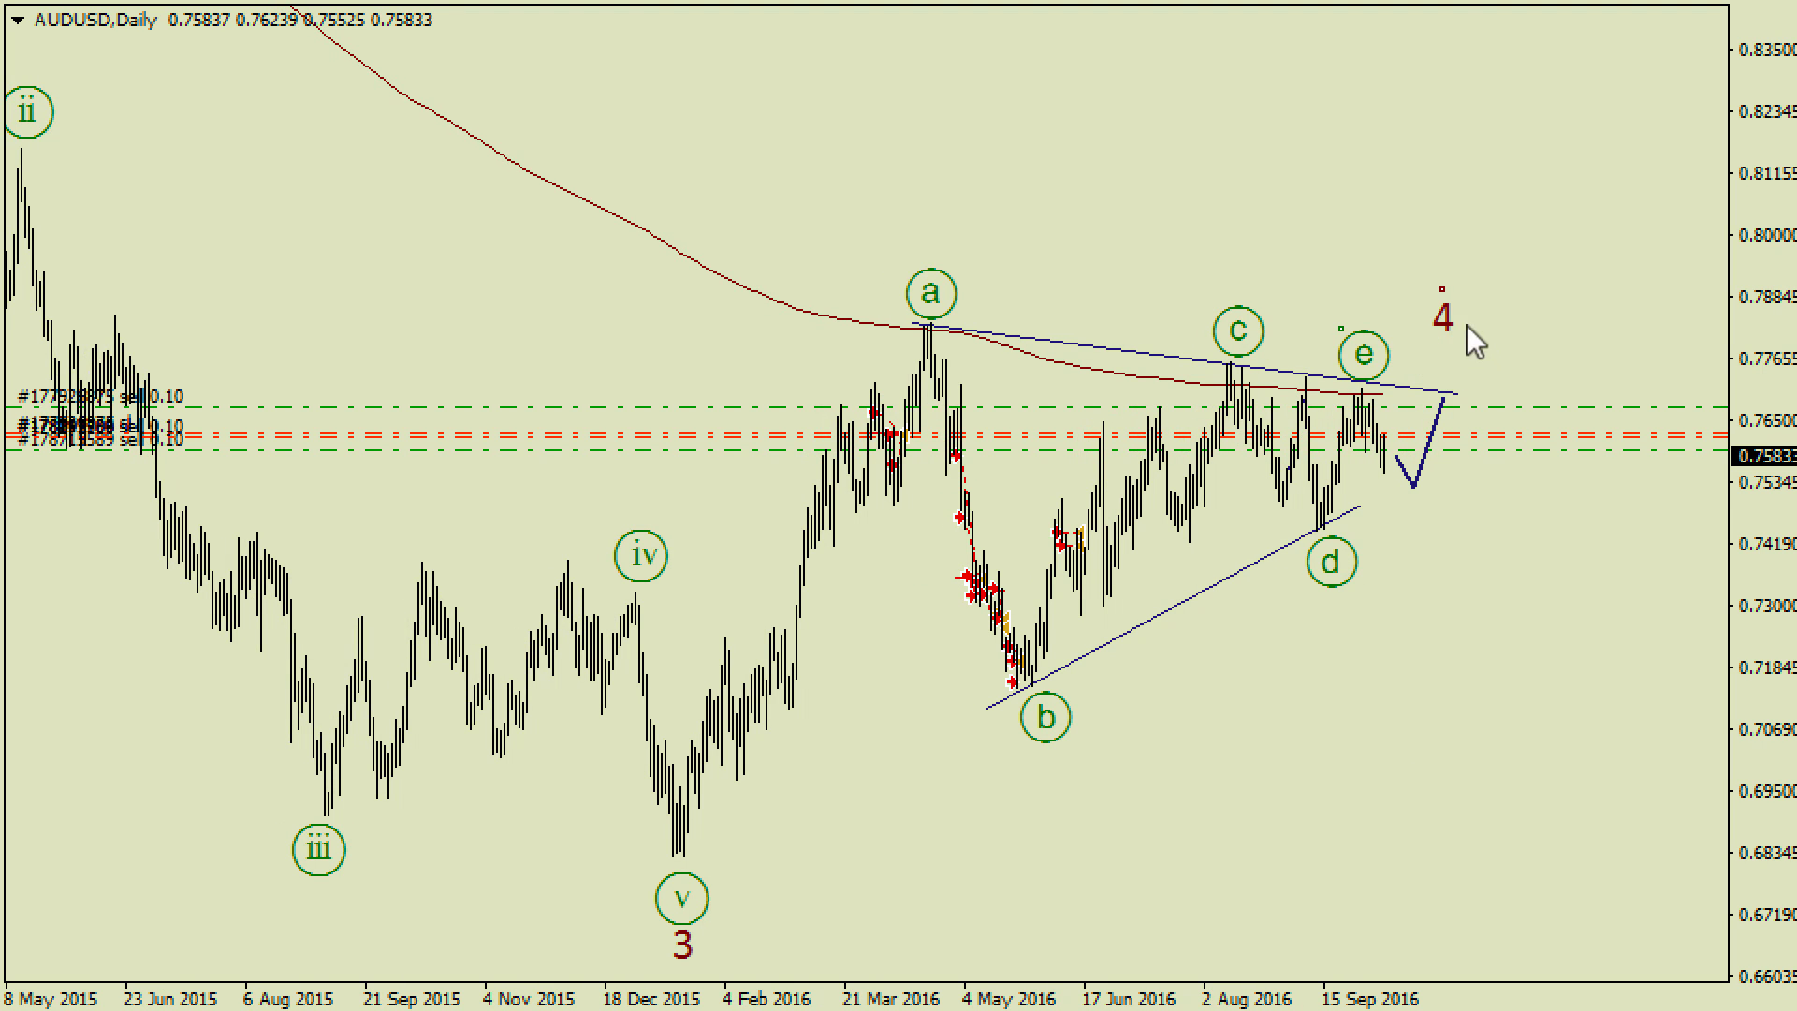
left_click_drag(1447, 293, 1355, 278)
Back on AUDUSD H1, move the projection rectangle to start at the wave b high and enlarge it over the expected further decline
key("ctrl+F6")
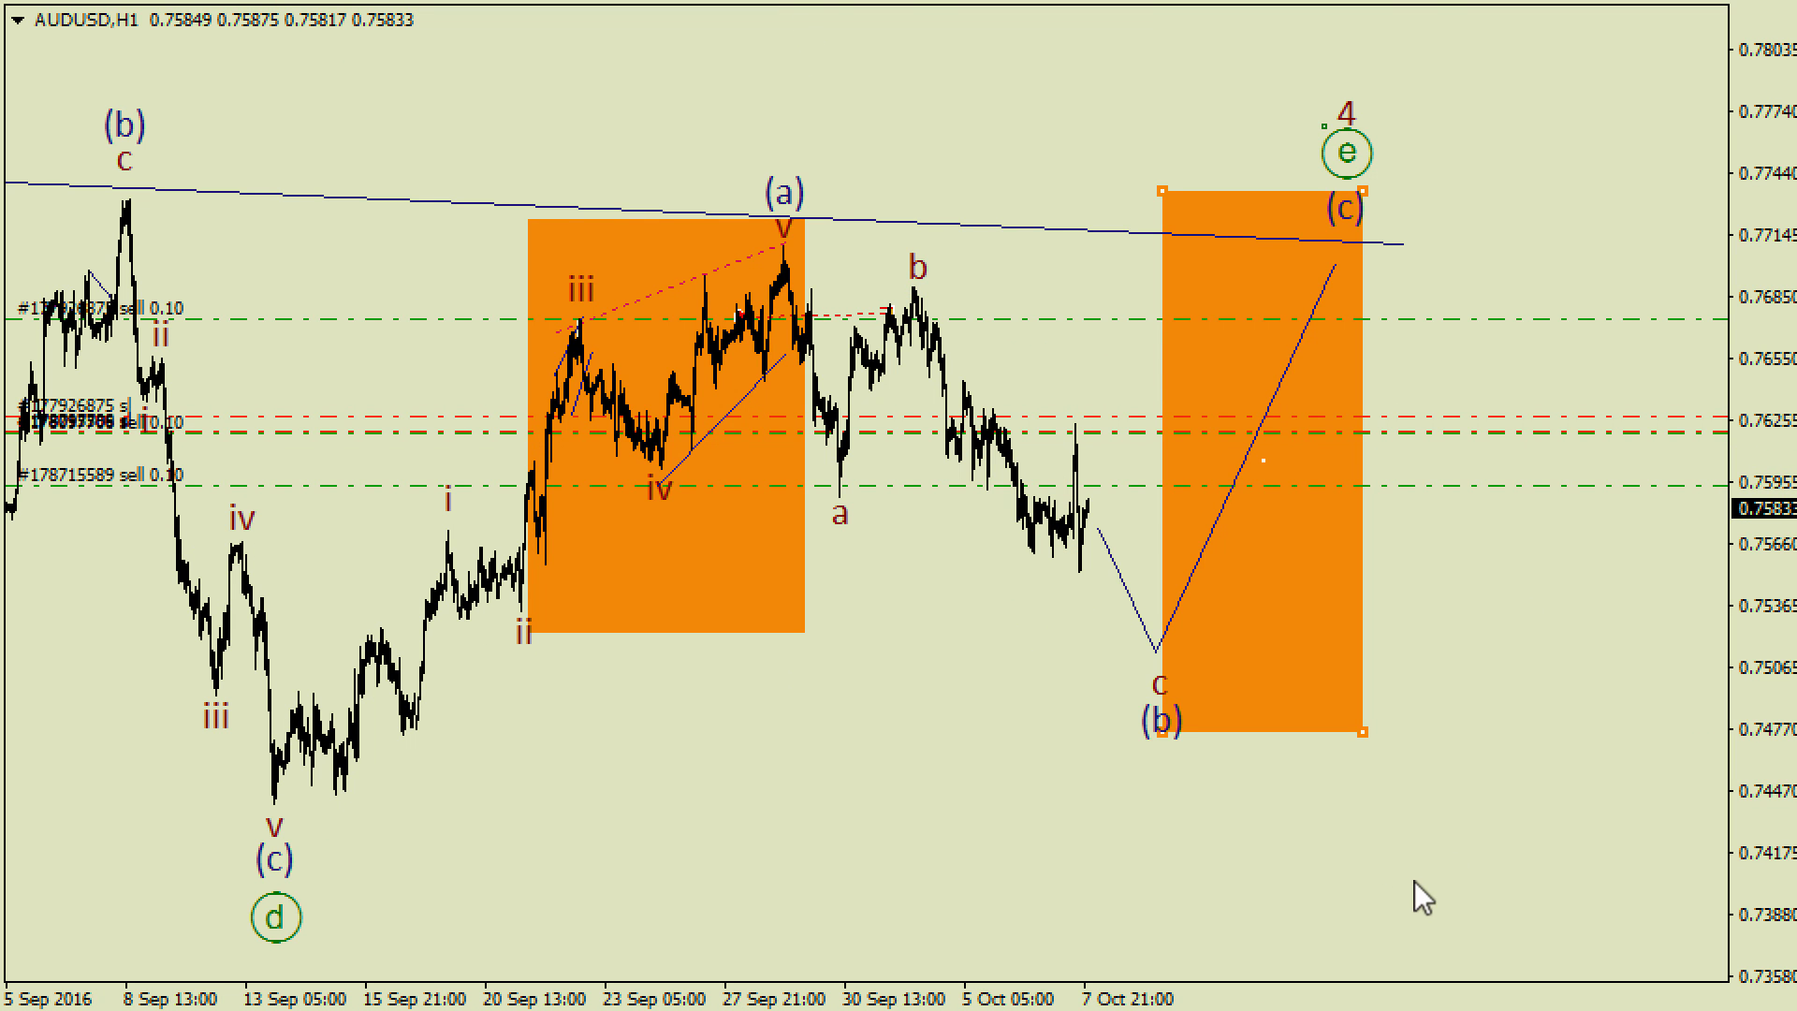
left_click_drag(1262, 460, 1008, 565)
left_click_drag(1071, 817, 1108, 692)
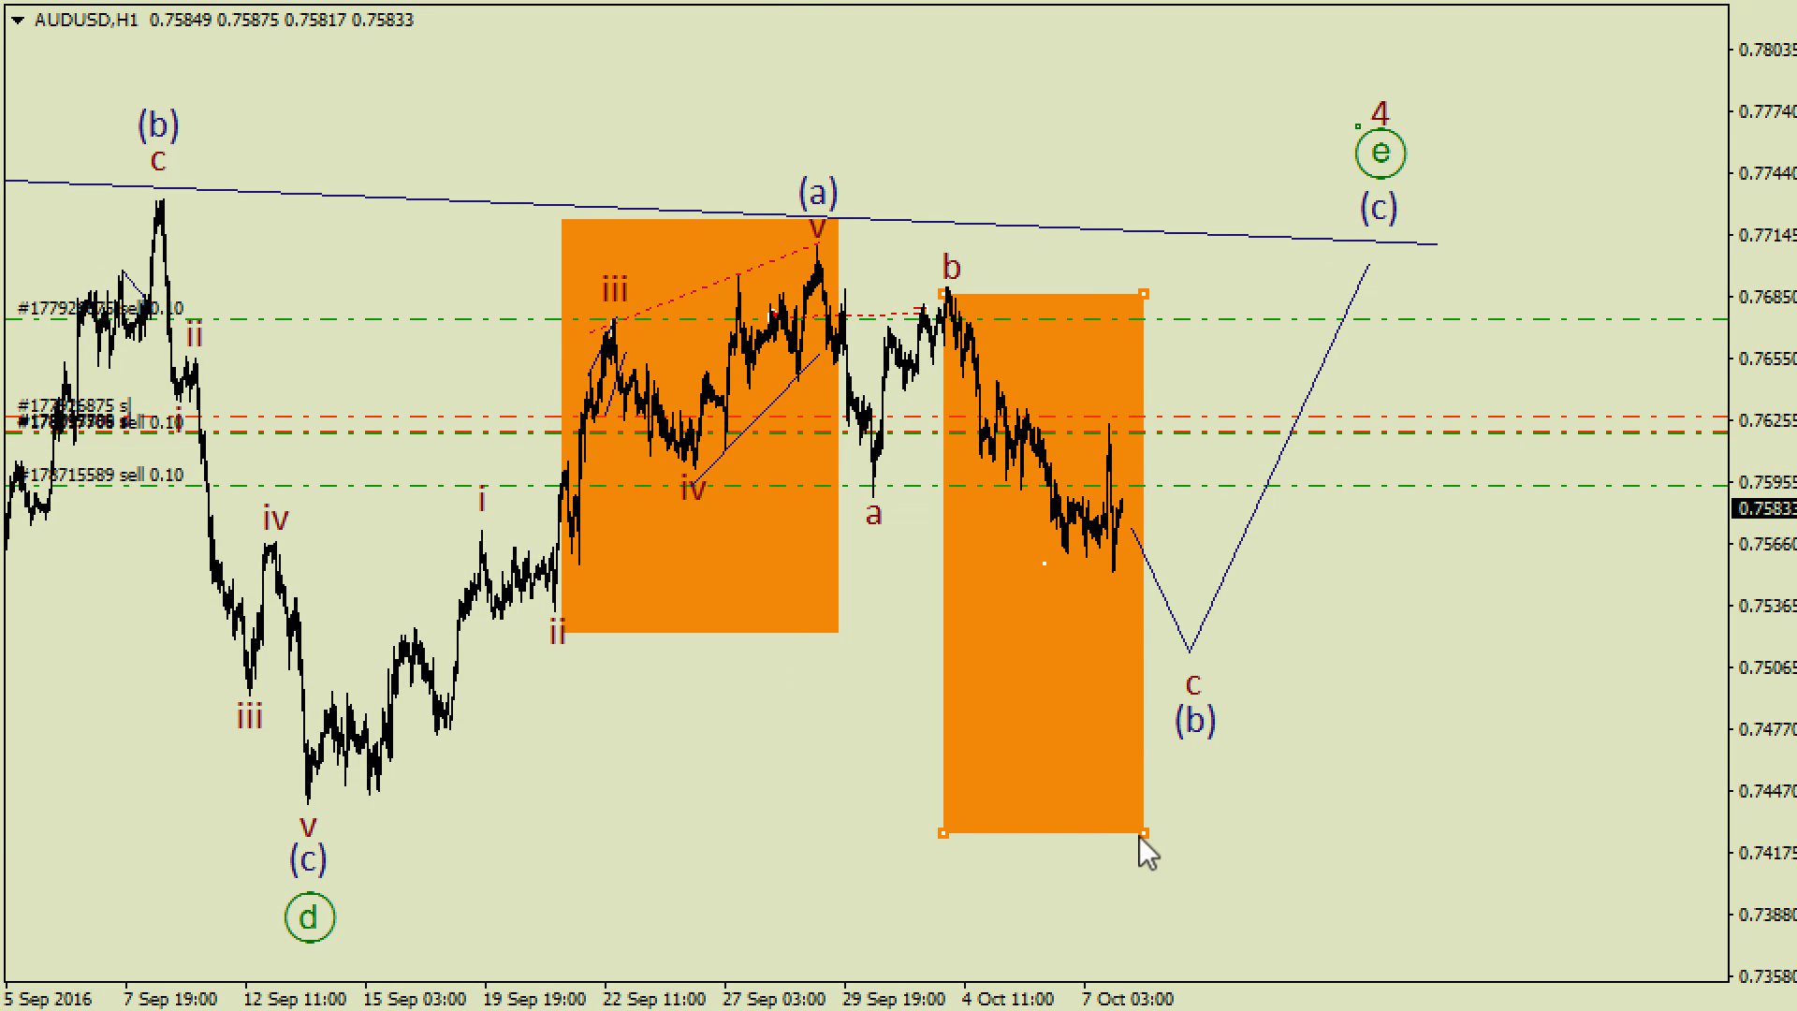
left_click_drag(1141, 833, 1357, 925)
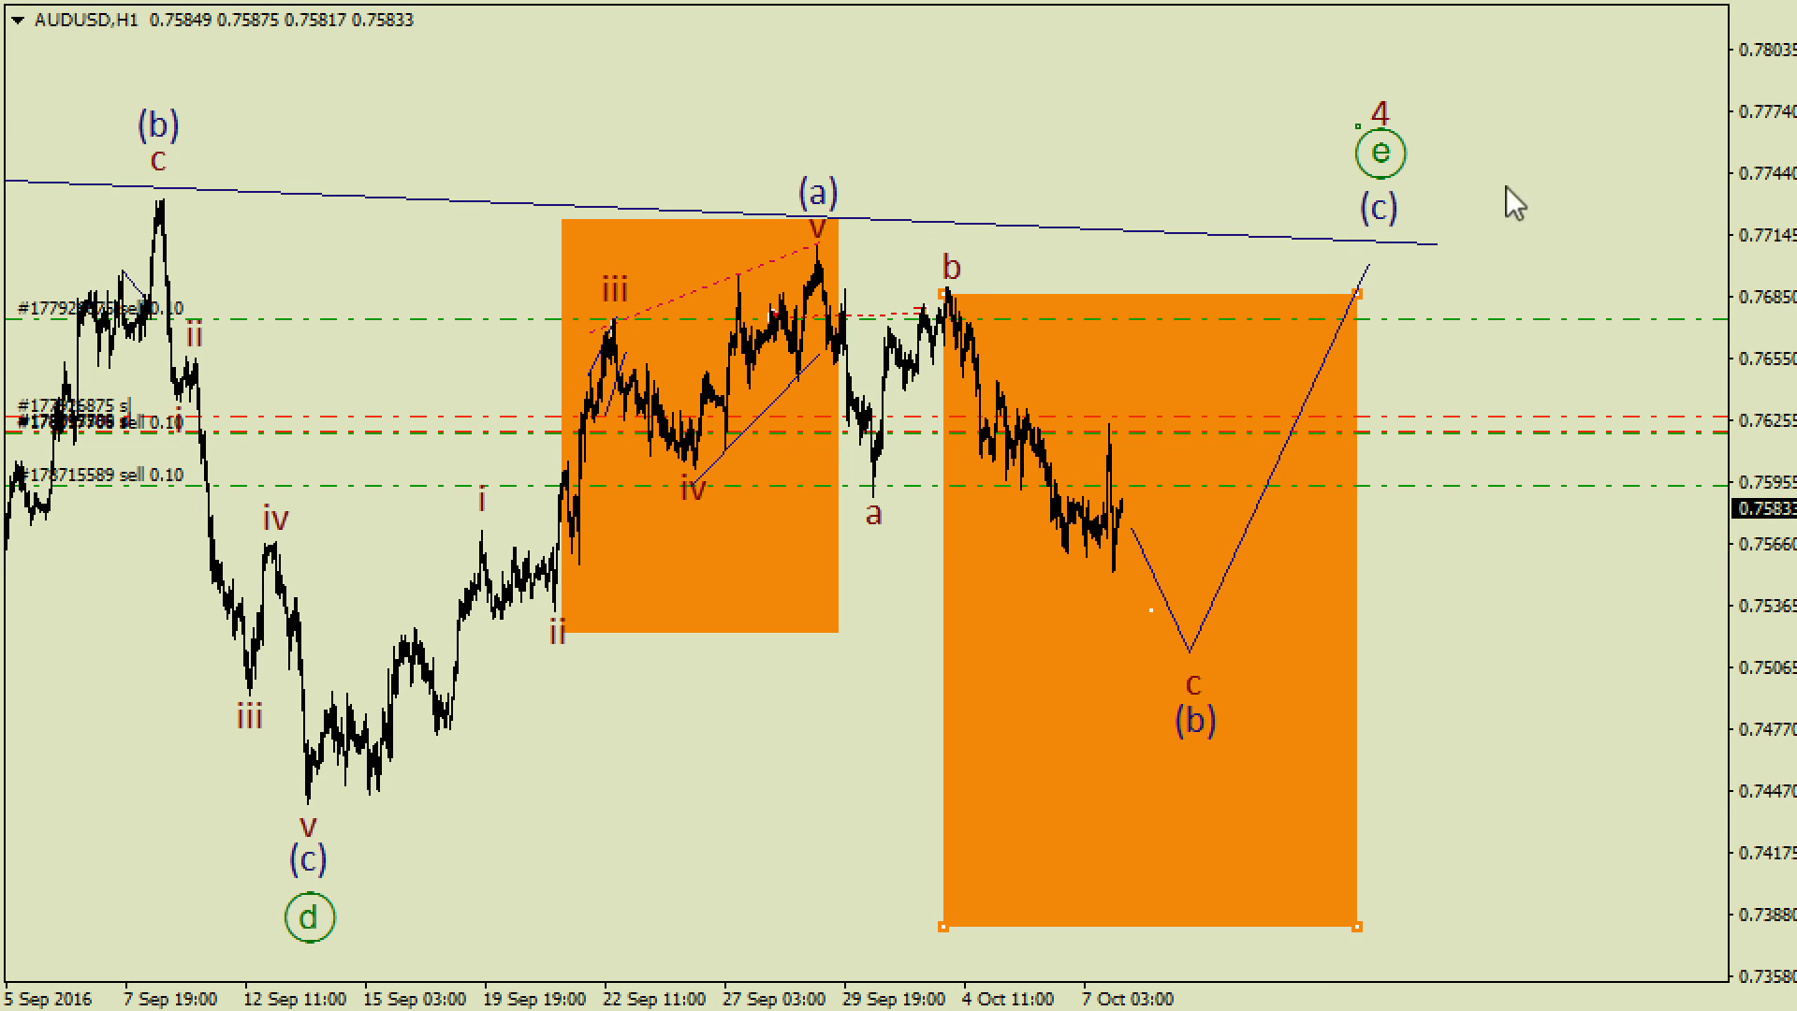
left_click_drag(1372, 157, 1370, 161)
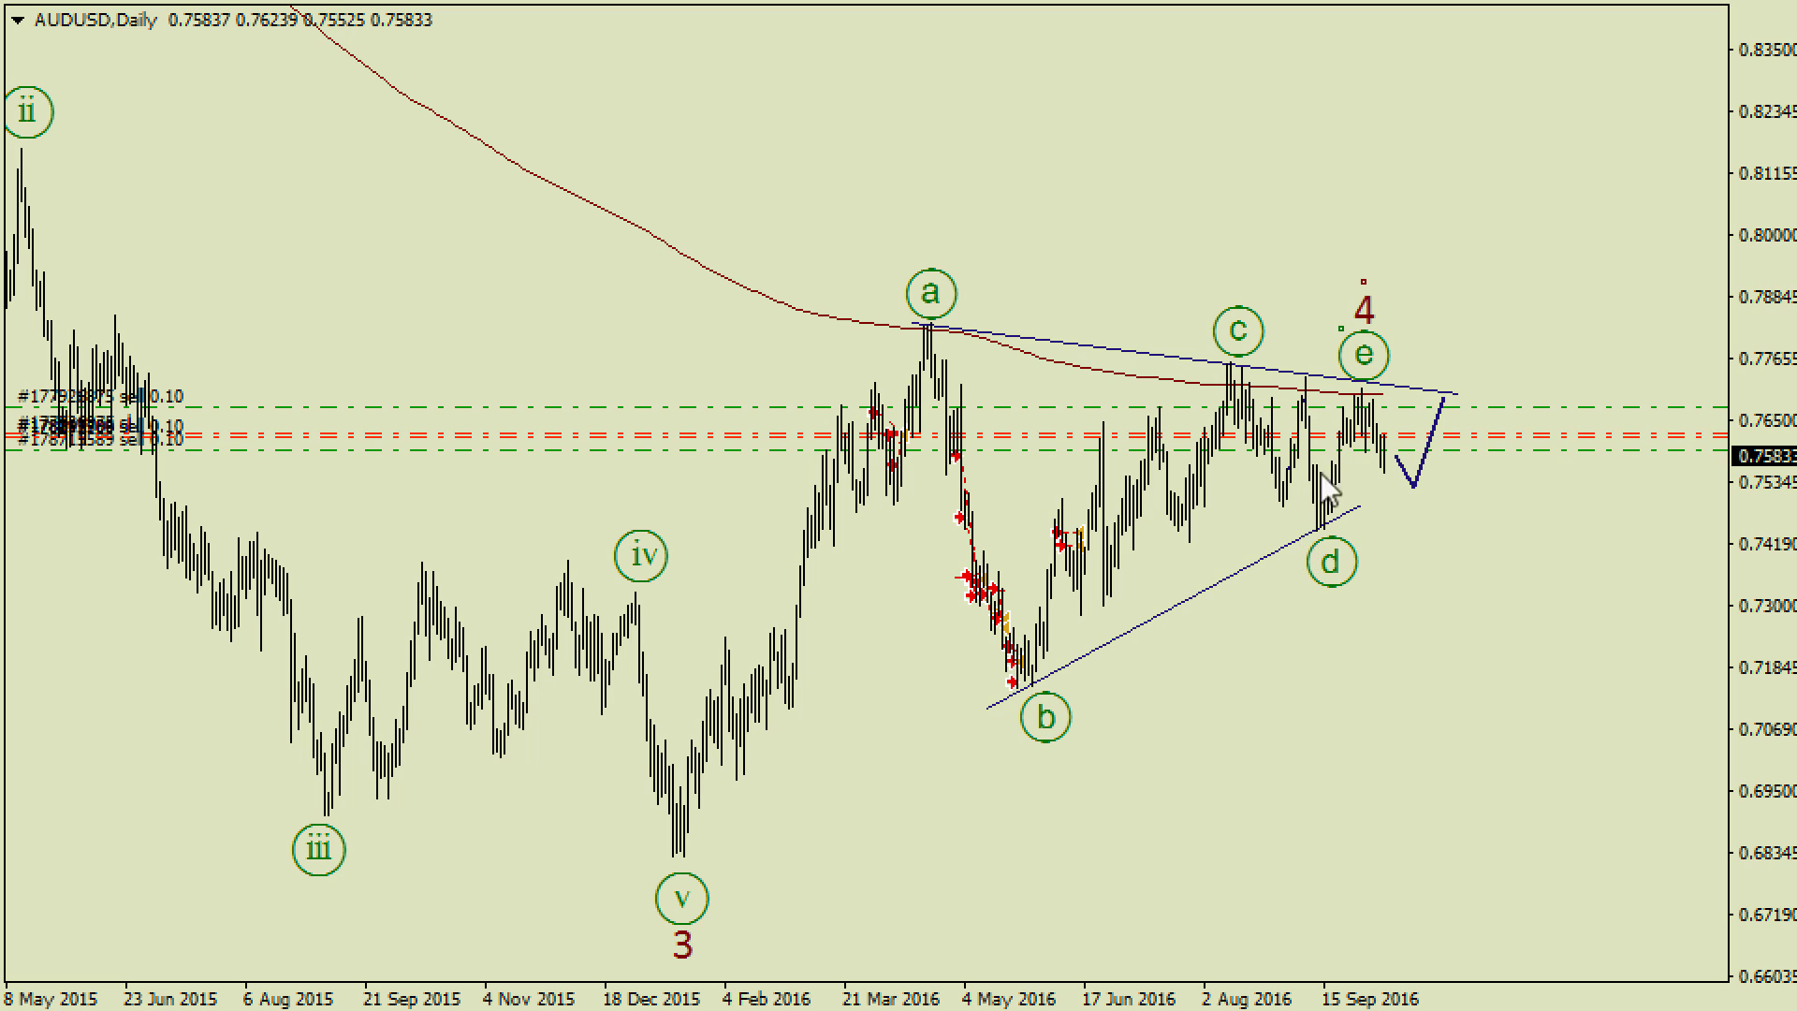
right_click(1345, 405)
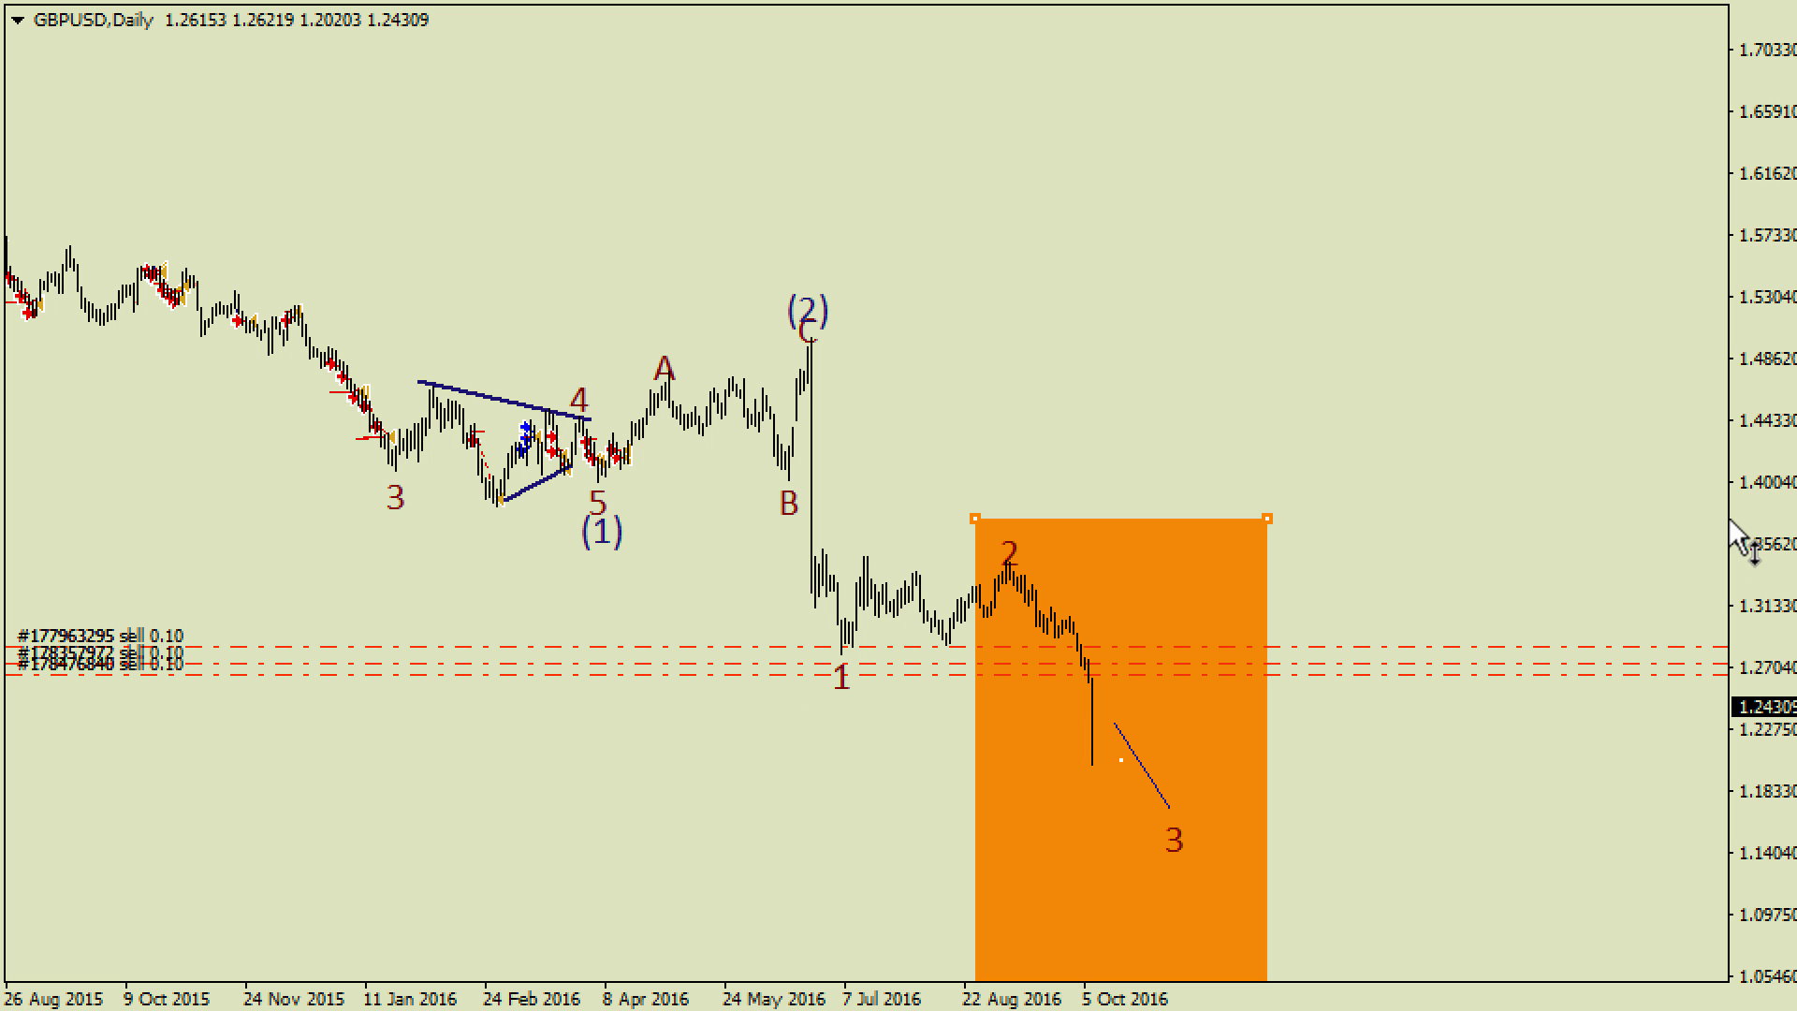
On GBPUSD daily, extend the rectangle back over the wave (2) high, and reshape it to cover only the decline from wave 2 to 3
left_click_drag(975, 518, 776, 251)
left_click_drag(1757, 296, 1753, 309)
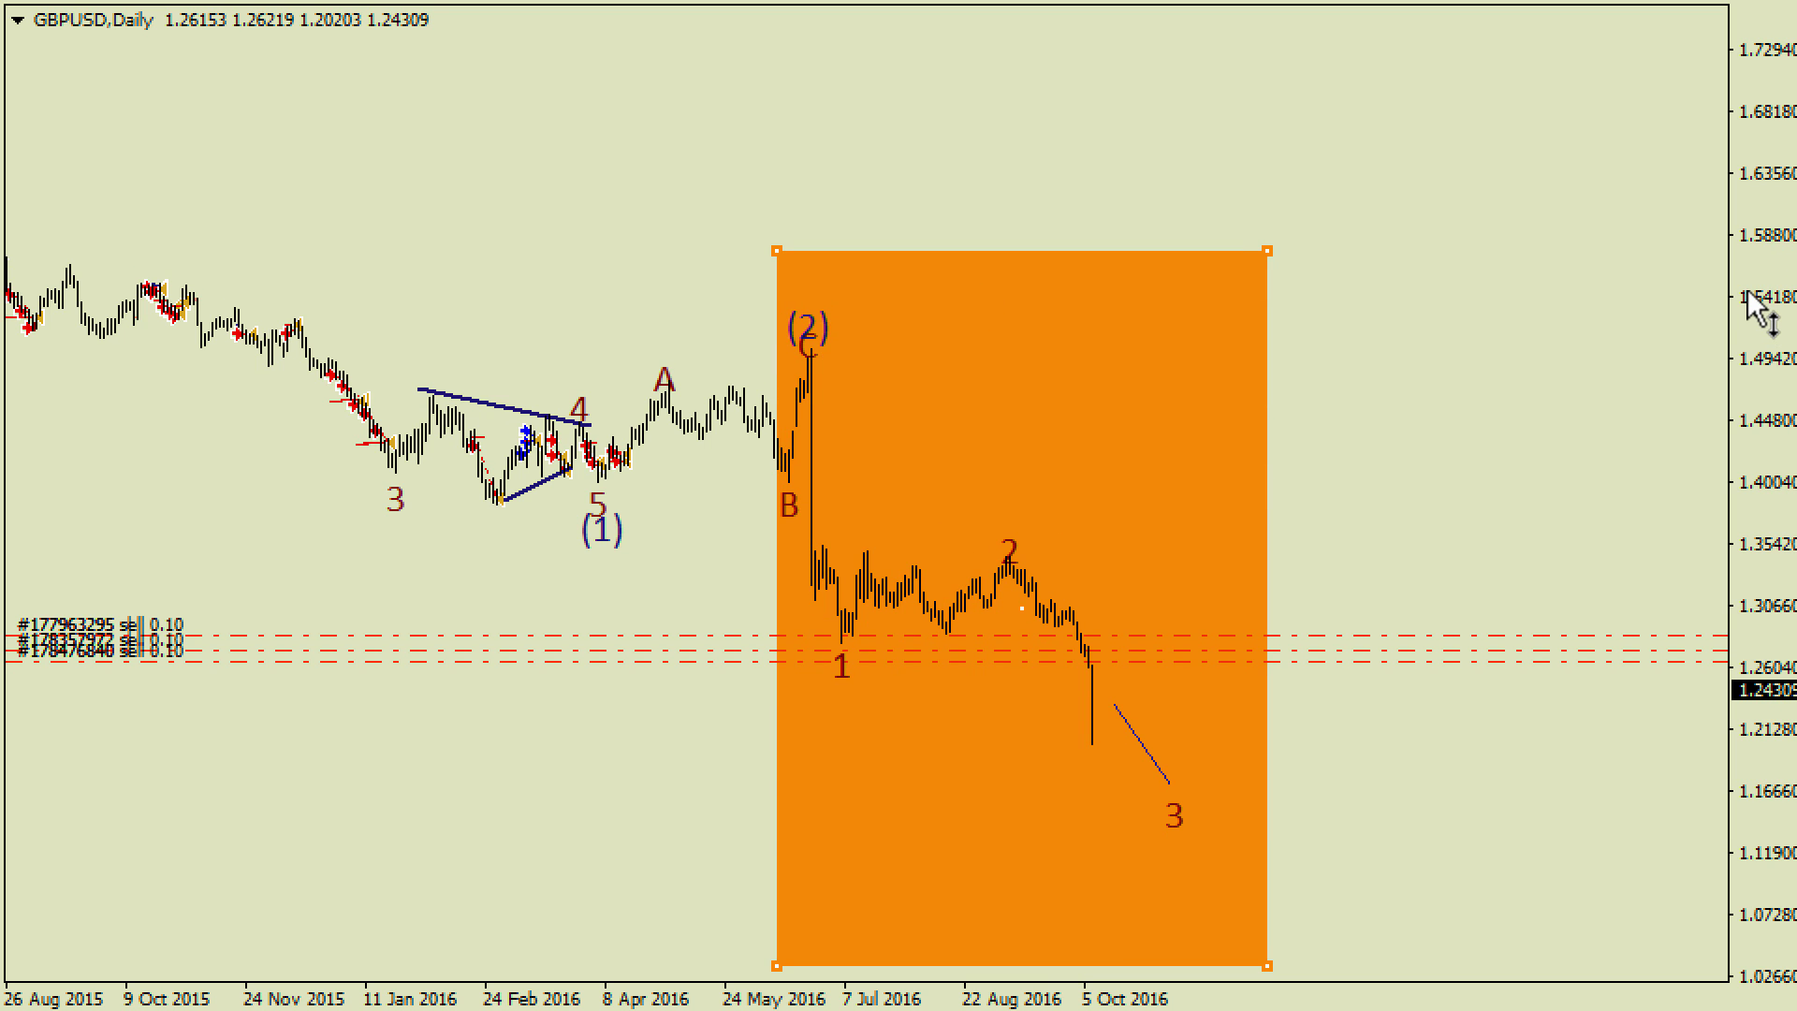
left_click_drag(776, 251, 967, 541)
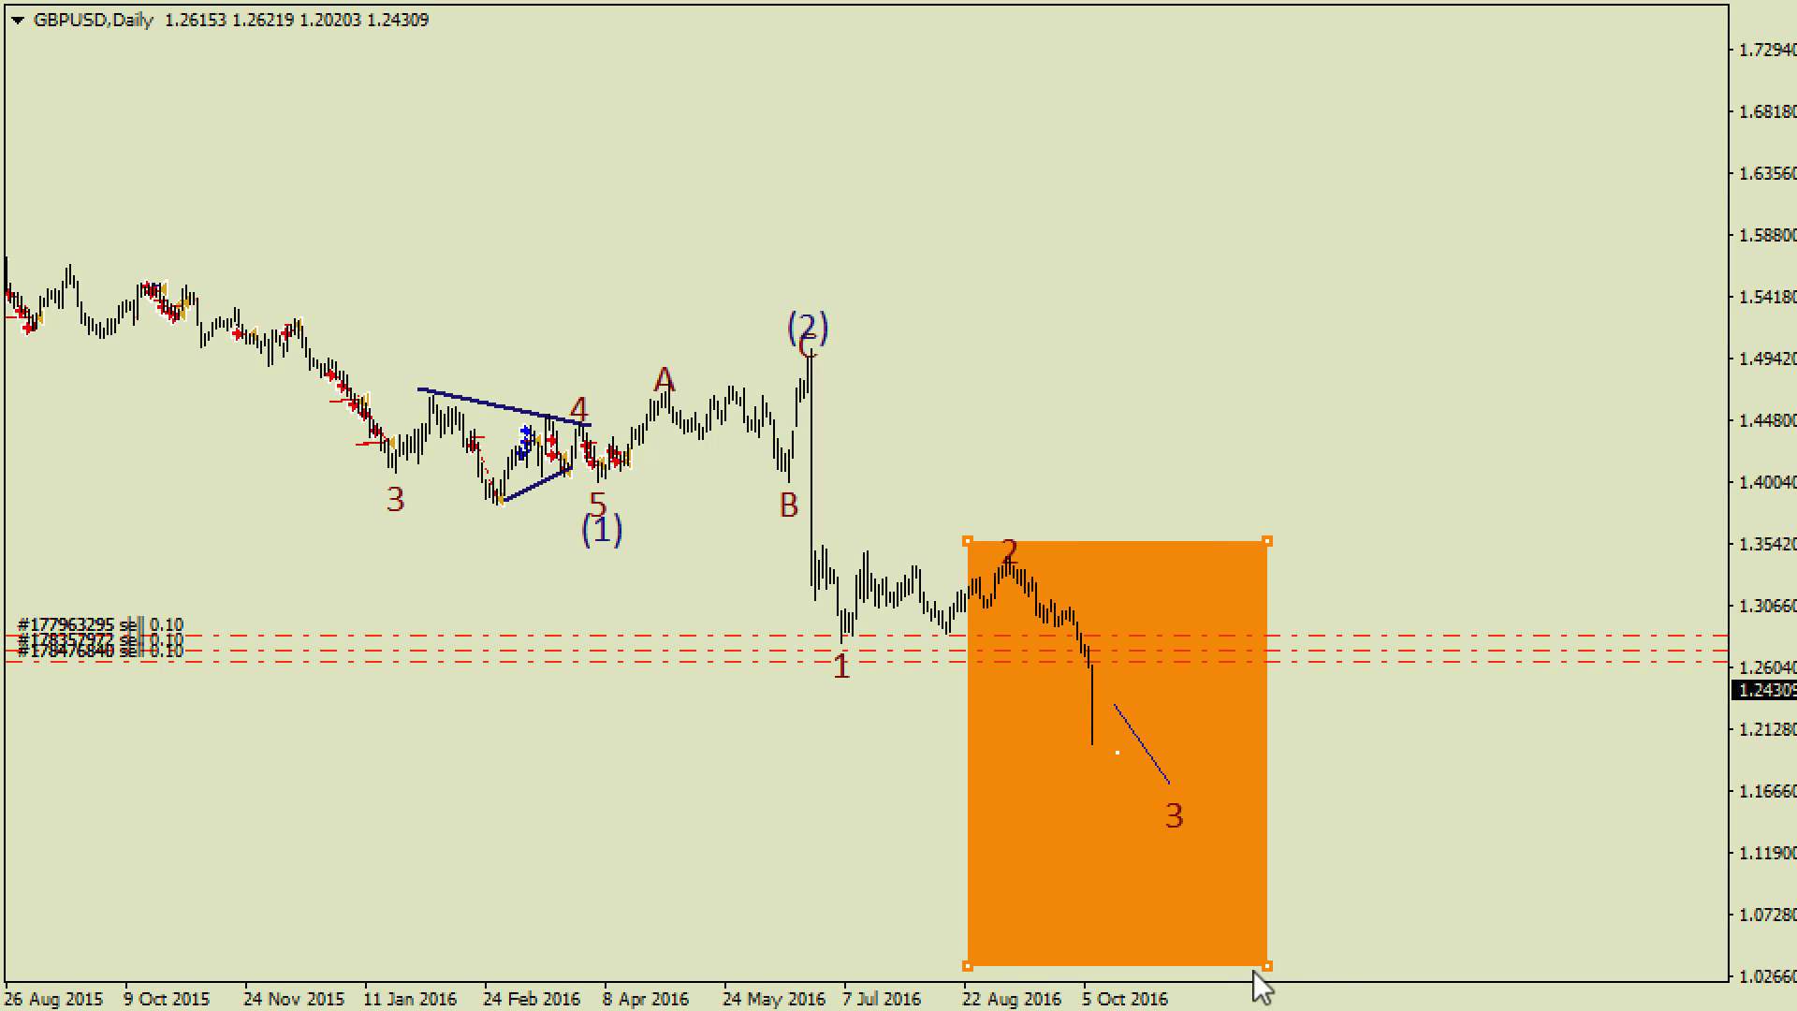
left_click_drag(1254, 972, 1192, 946)
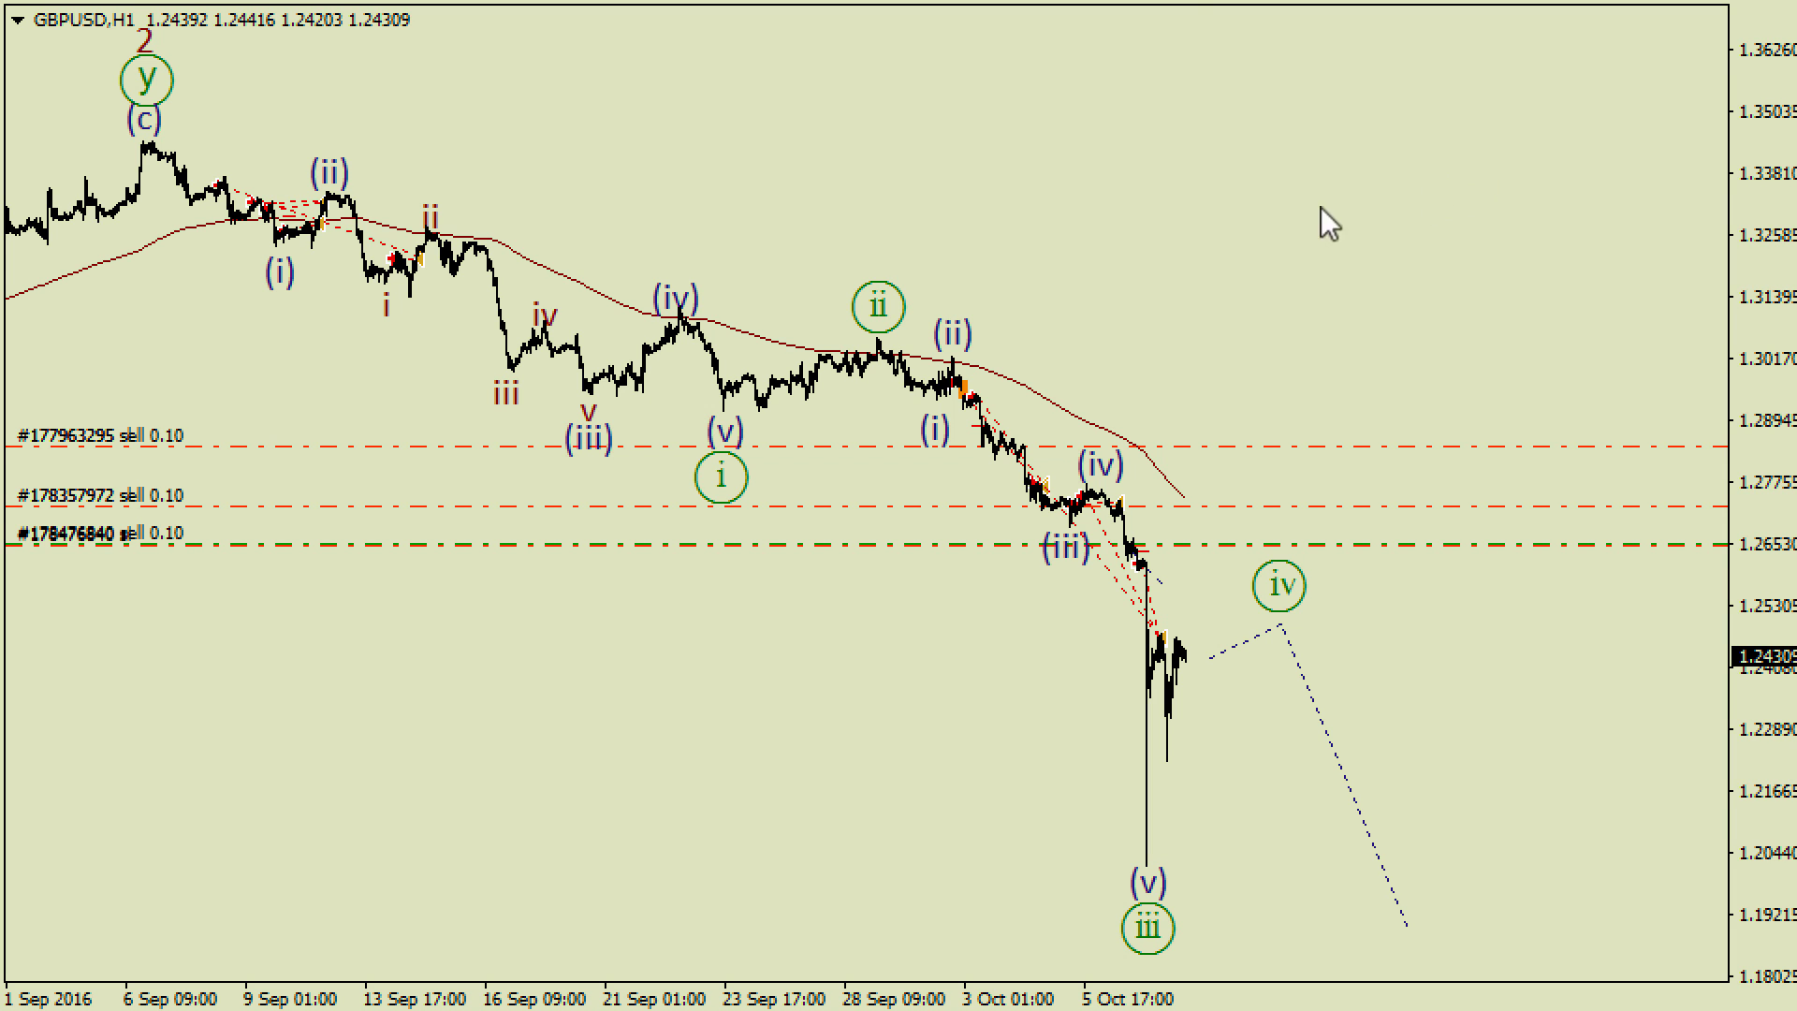
On GBPUSD H1, highlight the decline from circled ii to iii and reshape the rectangle over the area just after wave iii
mouse_move(862, 310)
left_mouse_down()
mouse_move(1104, 530)
mouse_move(1185, 898)
mouse_move(1163, 947)
left_mouse_up()
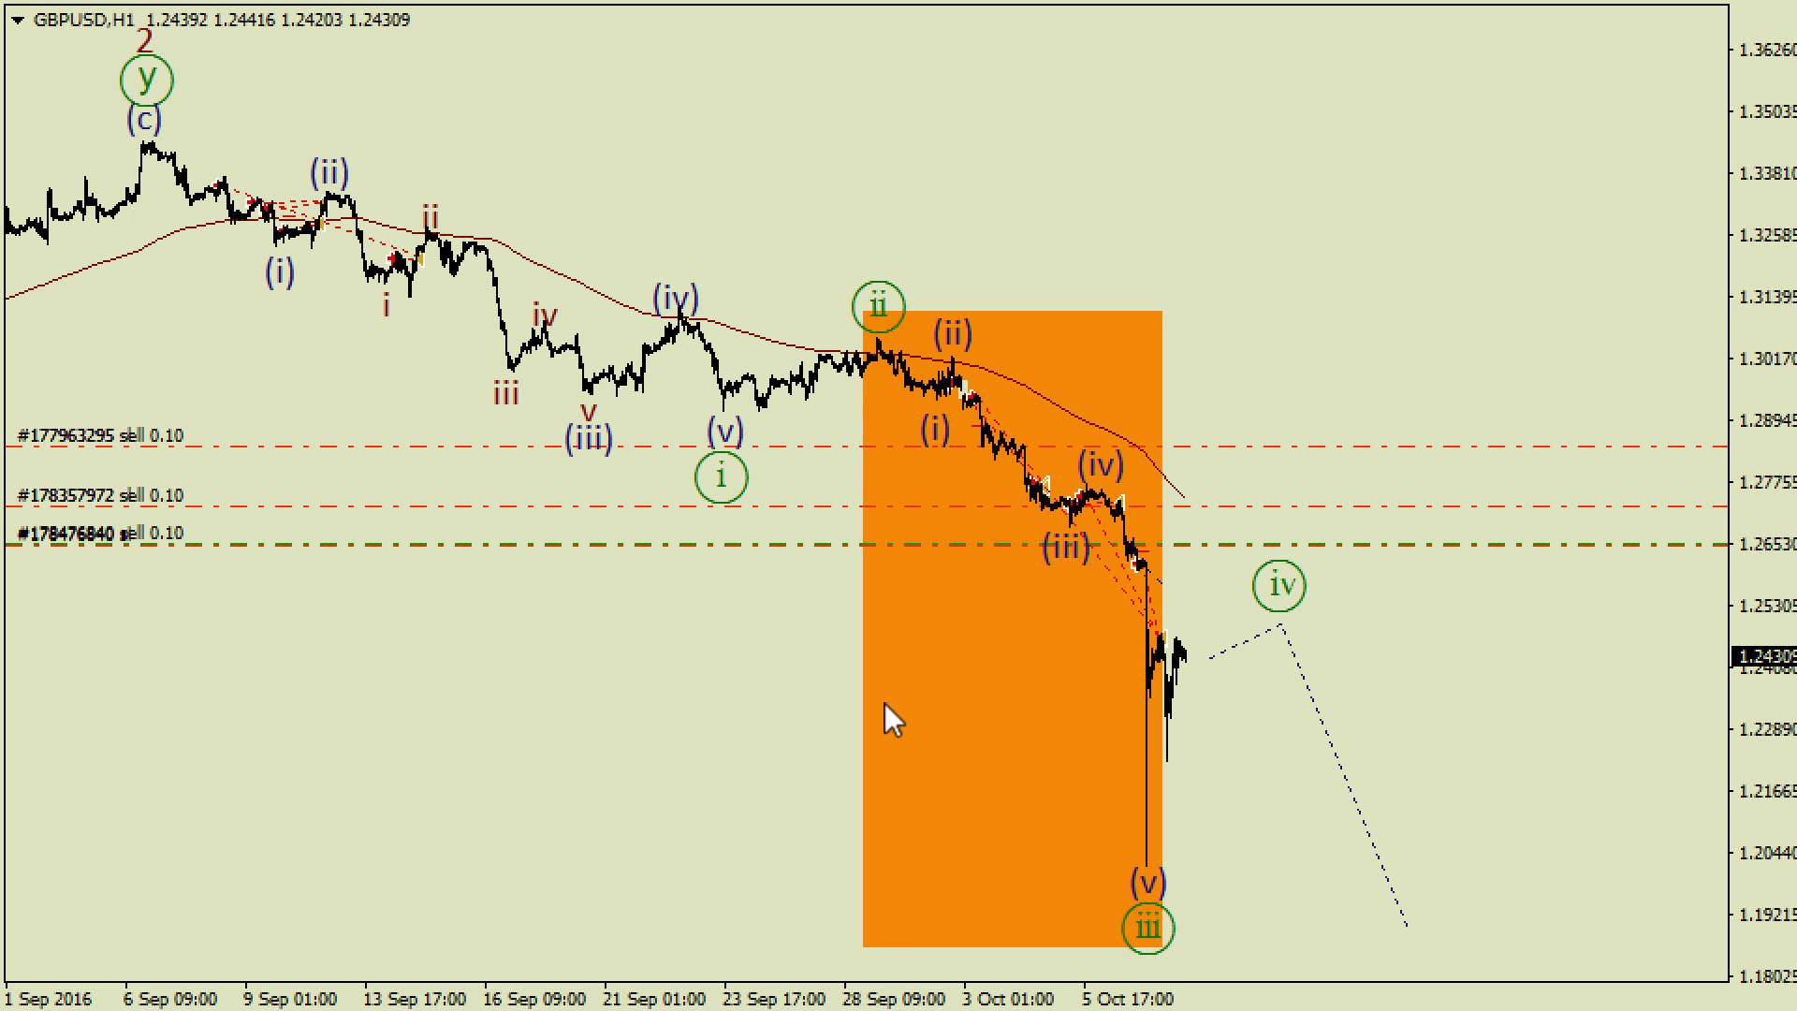
double_click(857, 943)
left_click_drag(863, 310, 1314, 651)
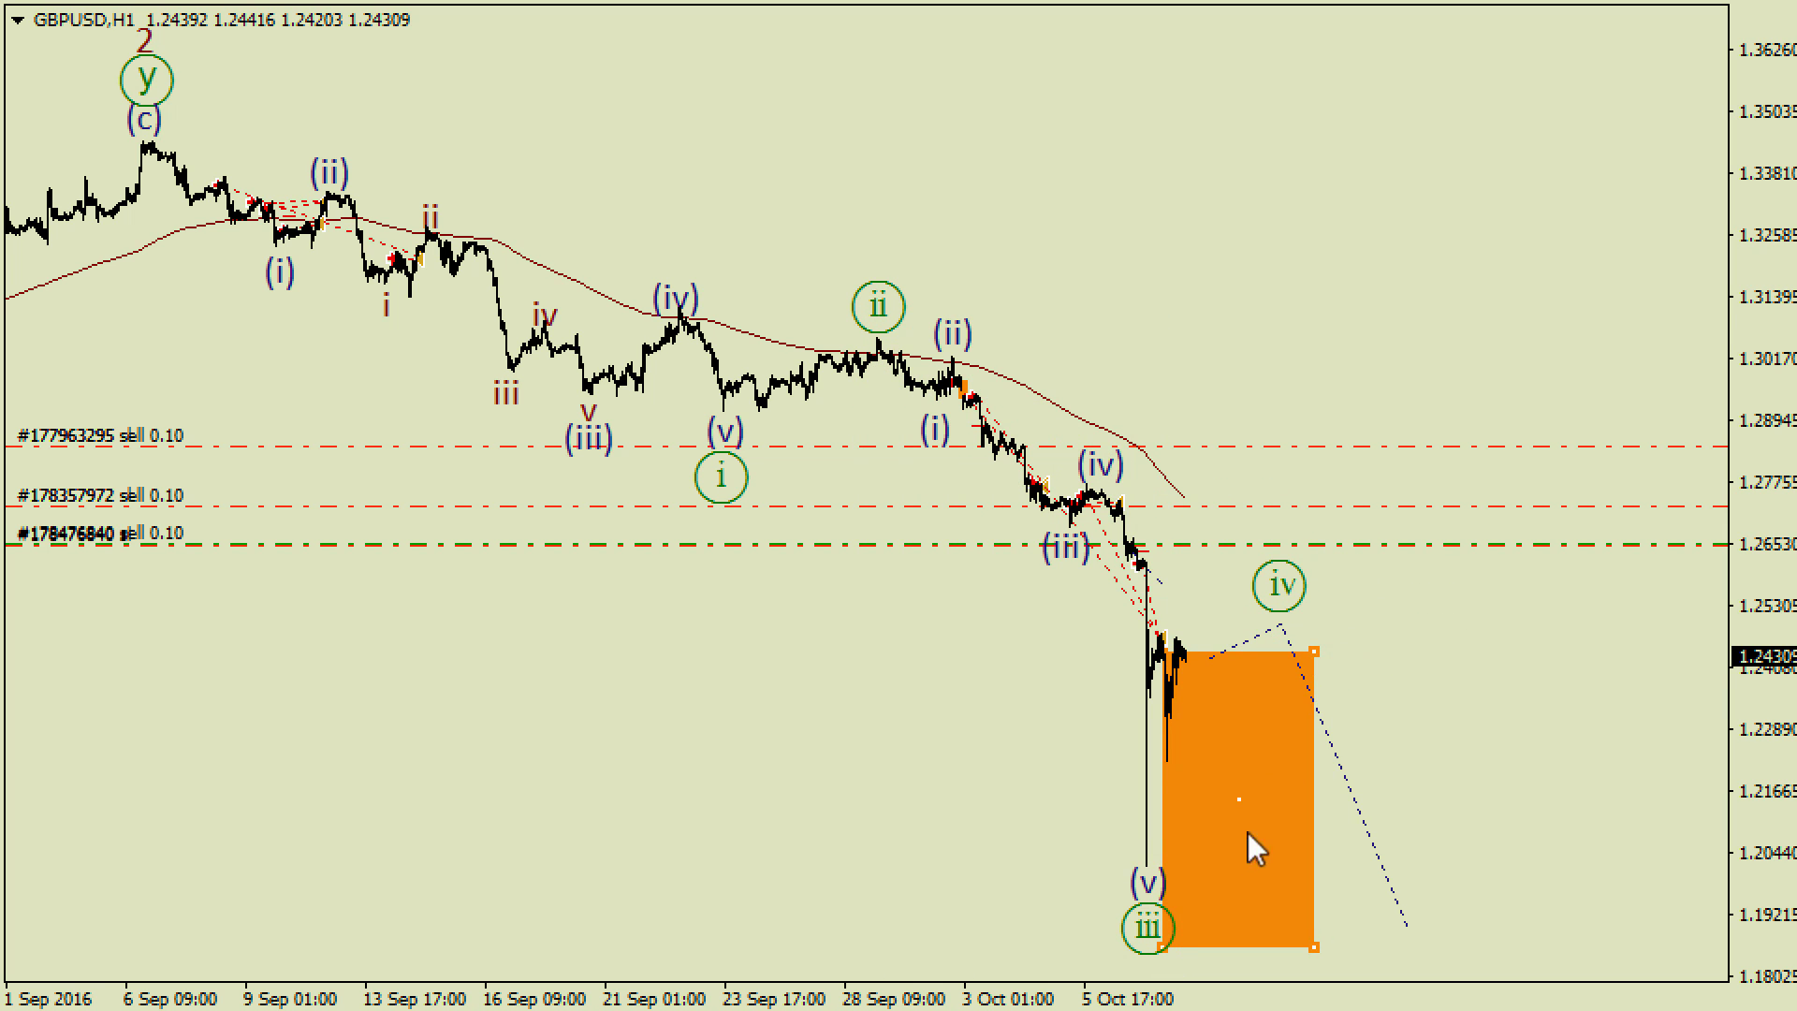
Fit the rectangle over the rebound toward circled iv, and reshape it to cover the projected decline that follows
left_click_drag(1234, 812, 1328, 740)
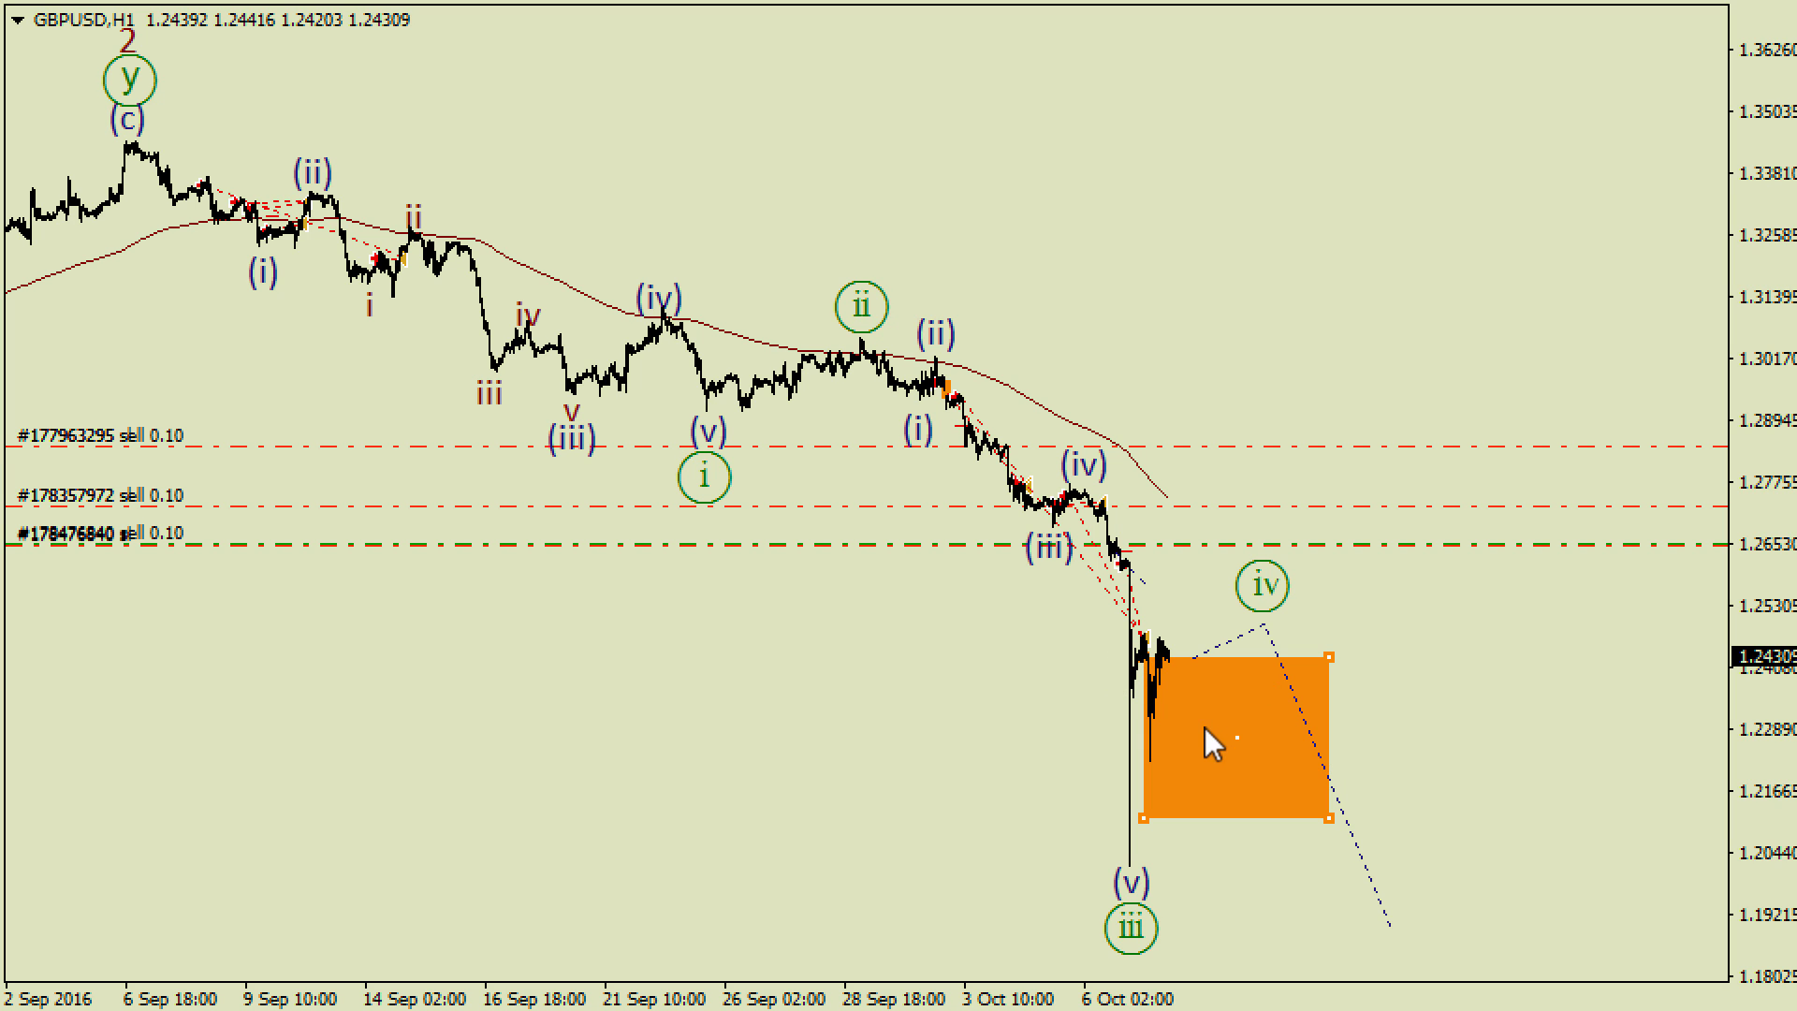
scroll(1193, 739, "down", 1)
left_click_drag(1222, 738, 1182, 710)
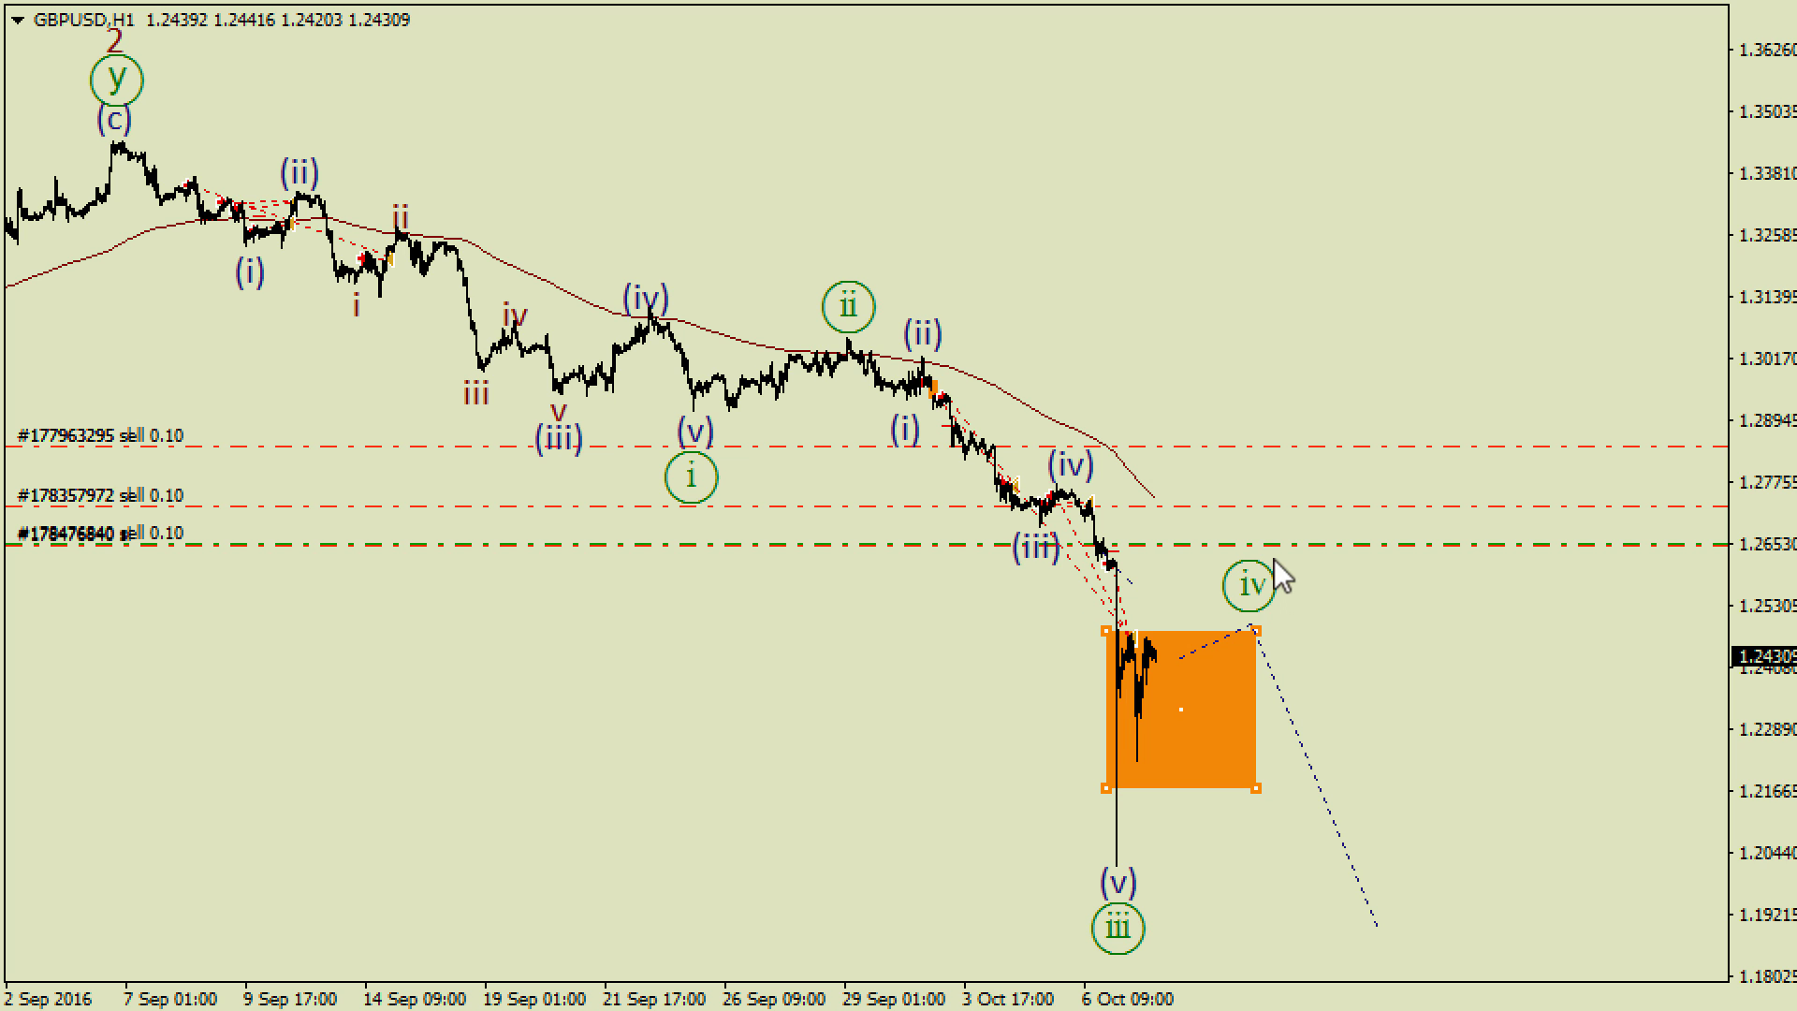
left_click_drag(1106, 788, 1395, 986)
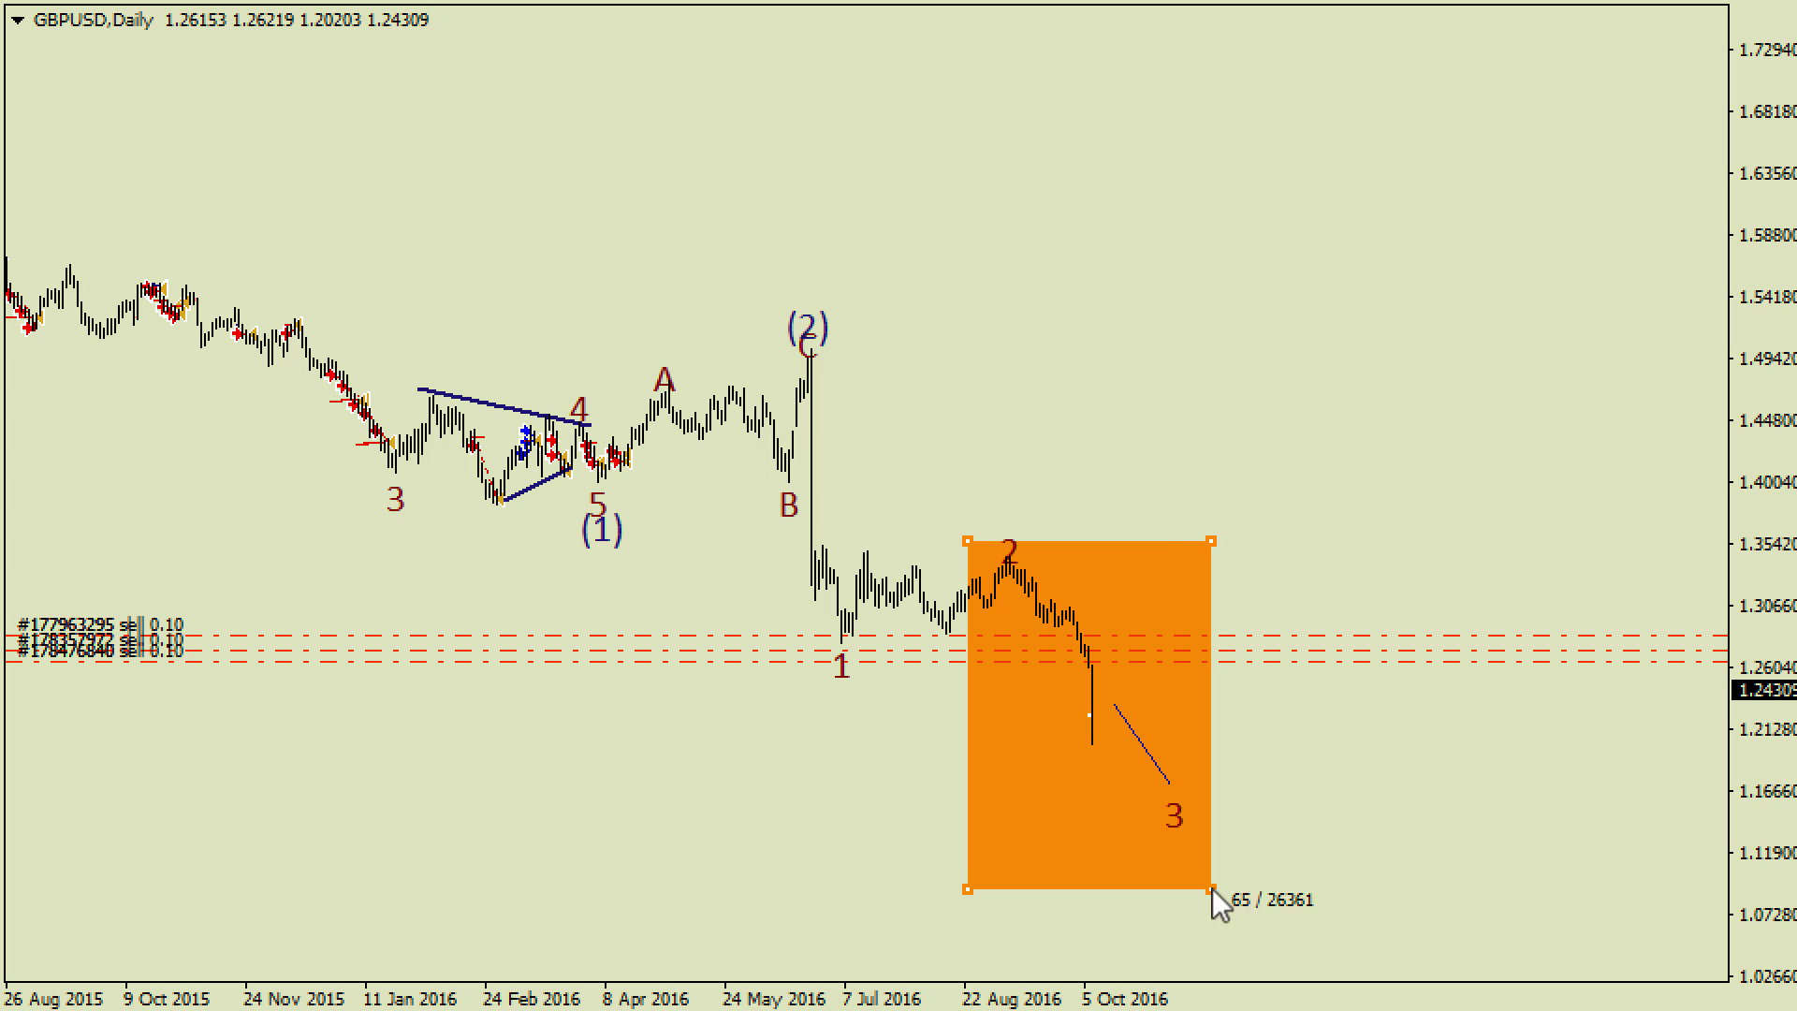
left_click_drag(1214, 891, 1237, 919)
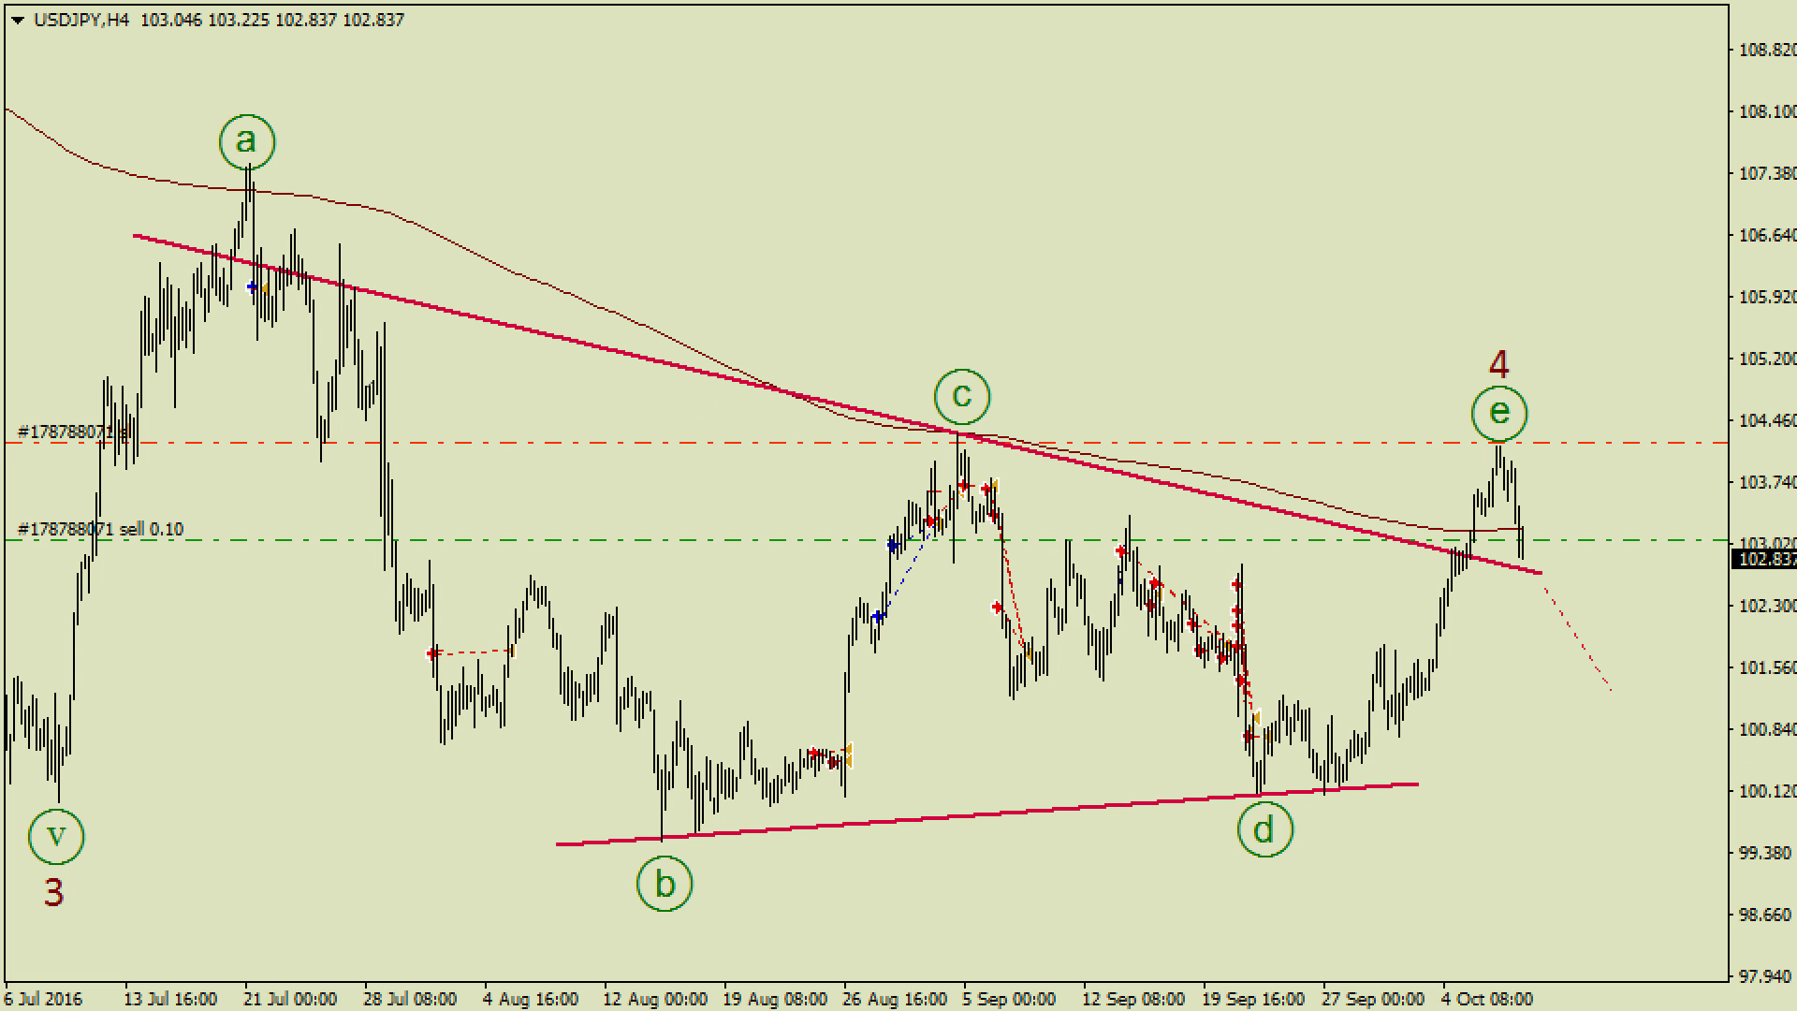
Check the circled c high on USDJPY H4 against the moving average with the crosshair
left_click(722, 2)
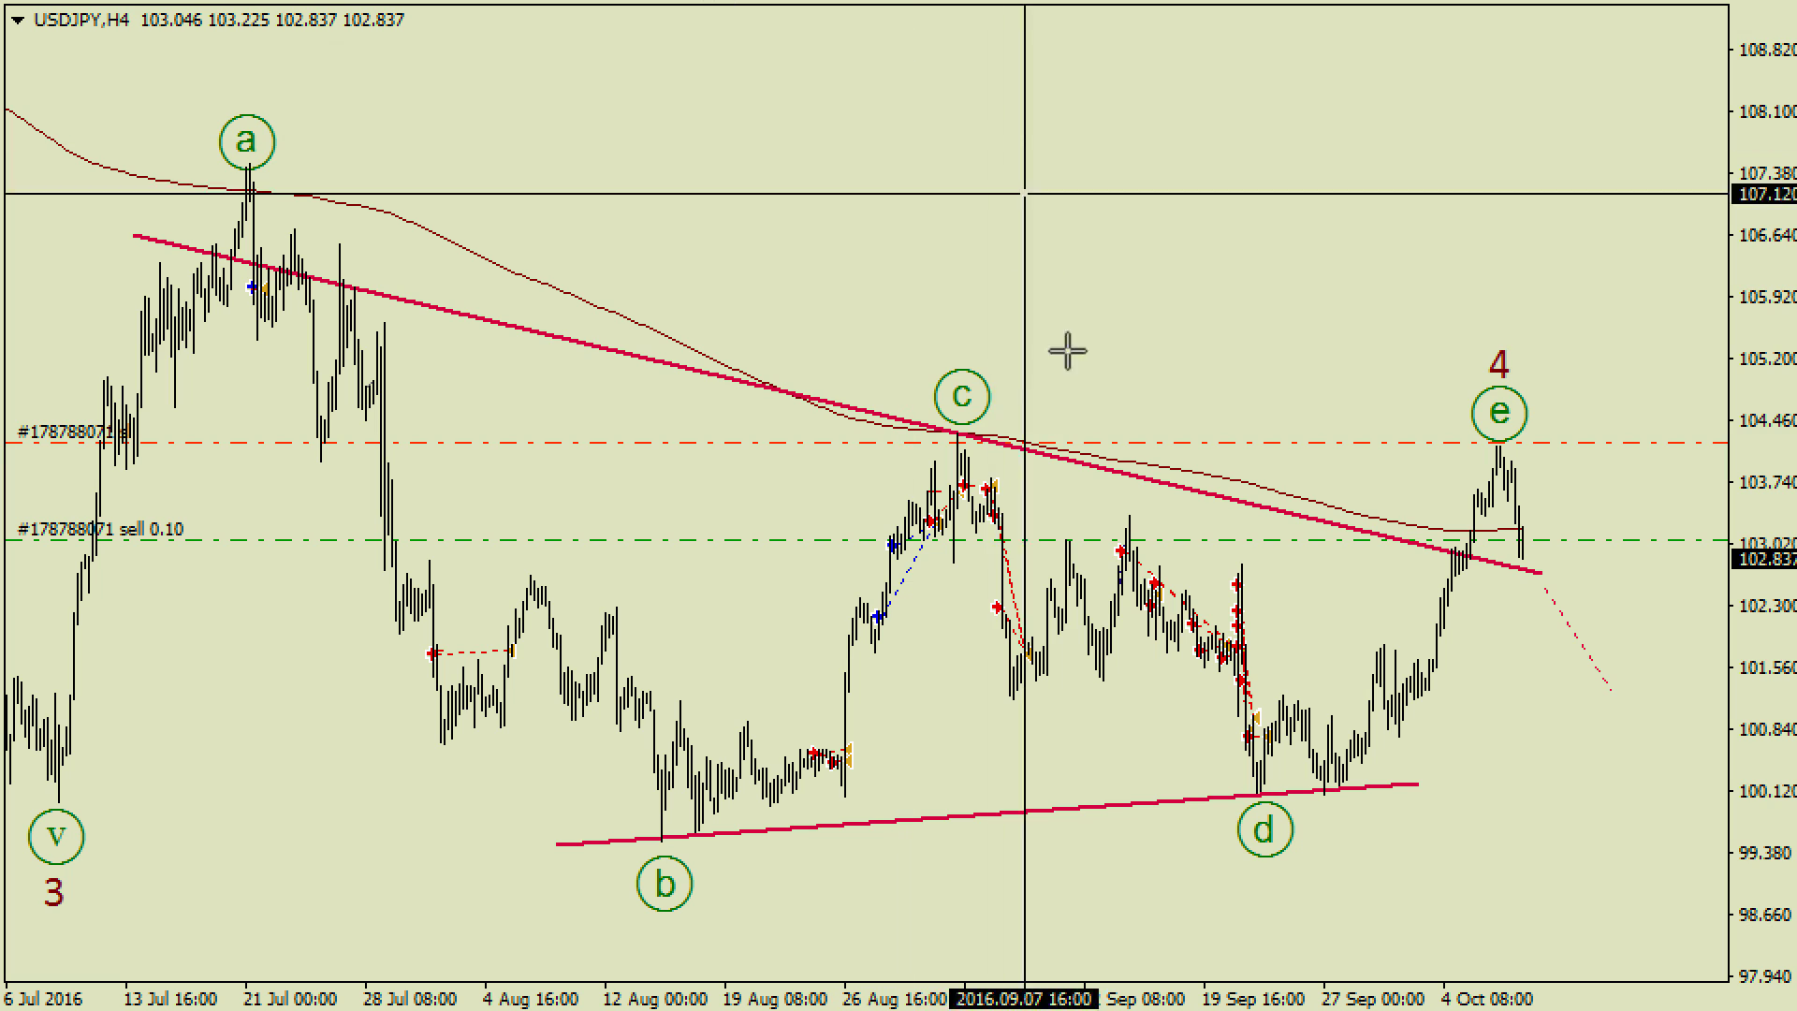
left_click(962, 424)
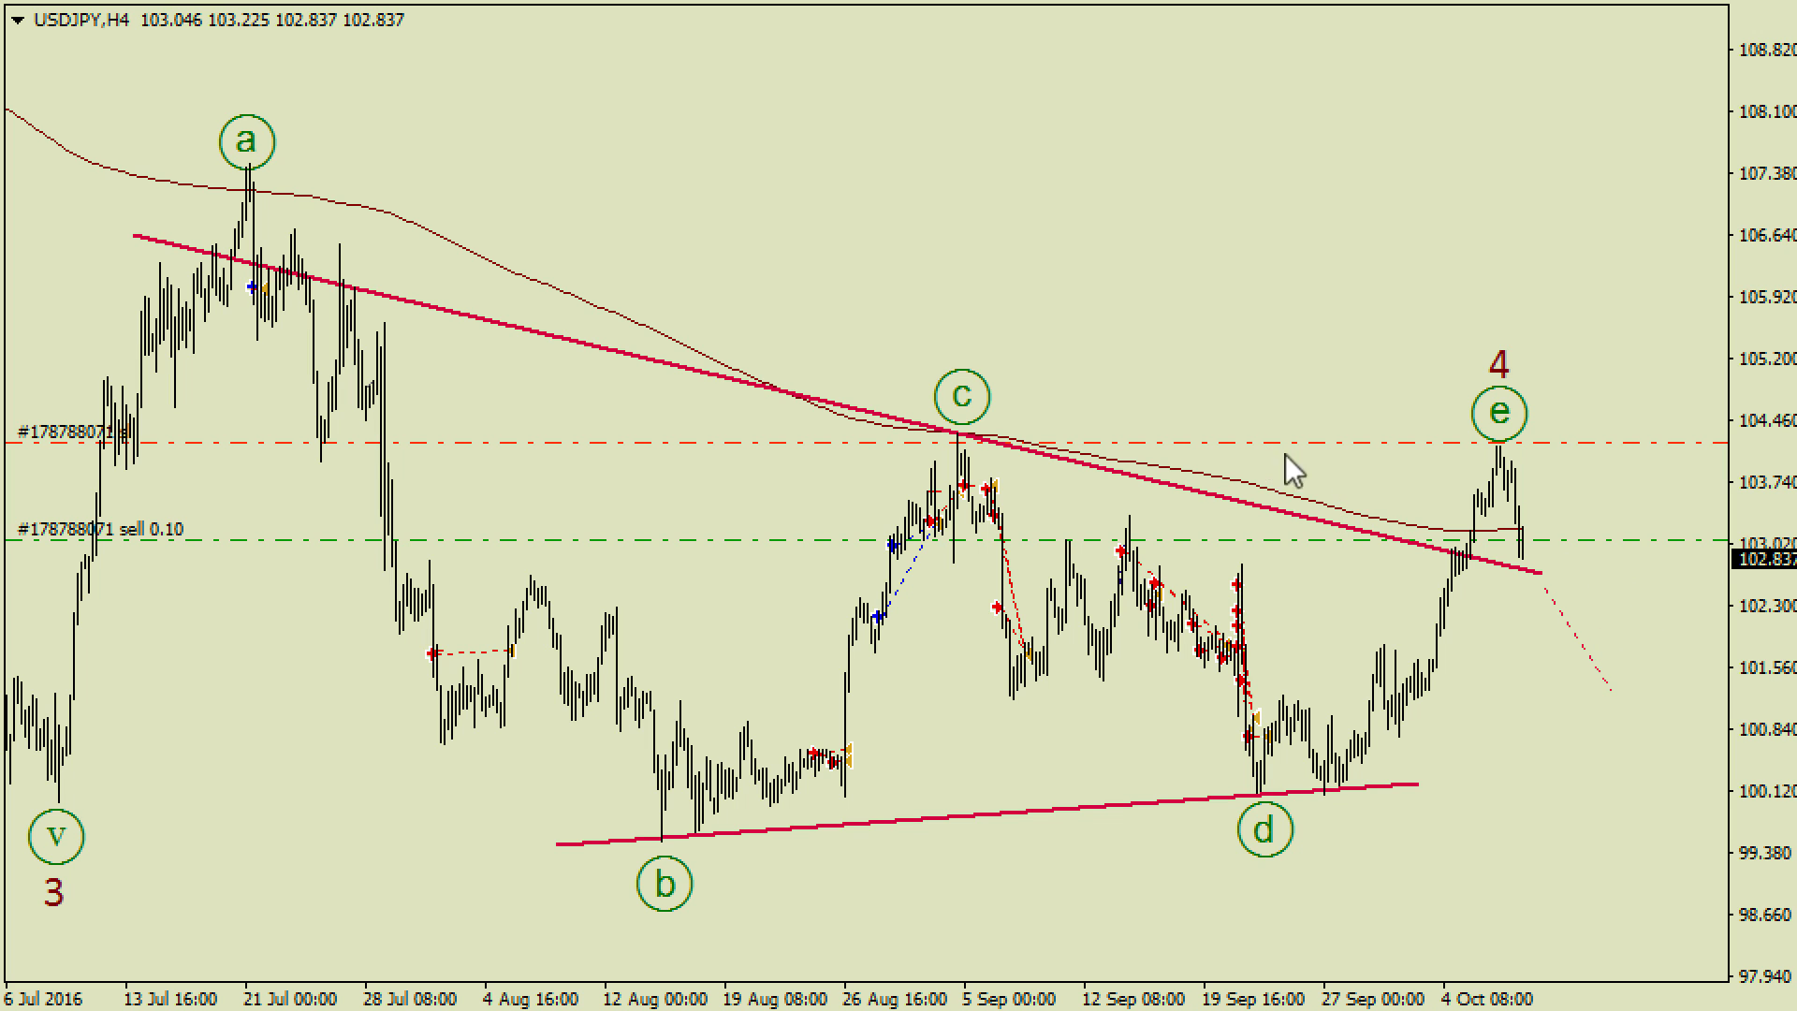
Draw a rectangle on the USDJPY H4 chart from the circled e high over the projected decline
right_click(1353, 508)
left_click_drag(1346, 496, 1319, 436)
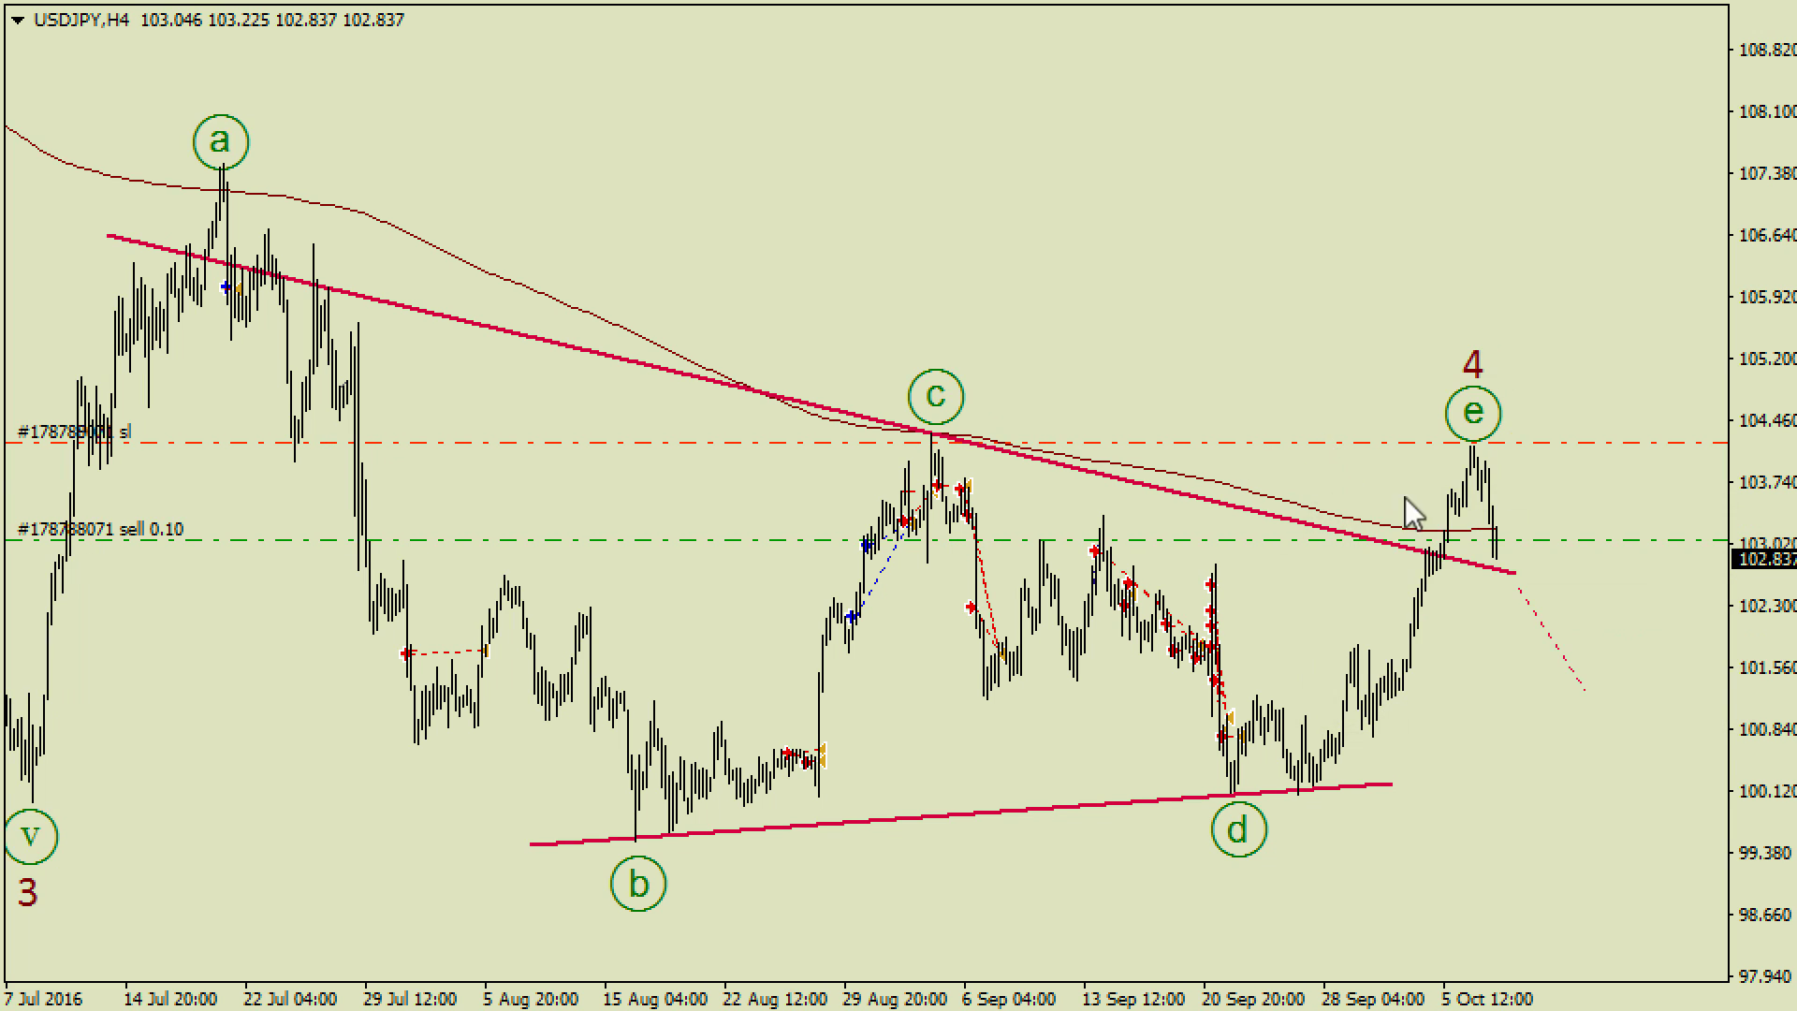
left_click_drag(1561, 558, 1604, 565)
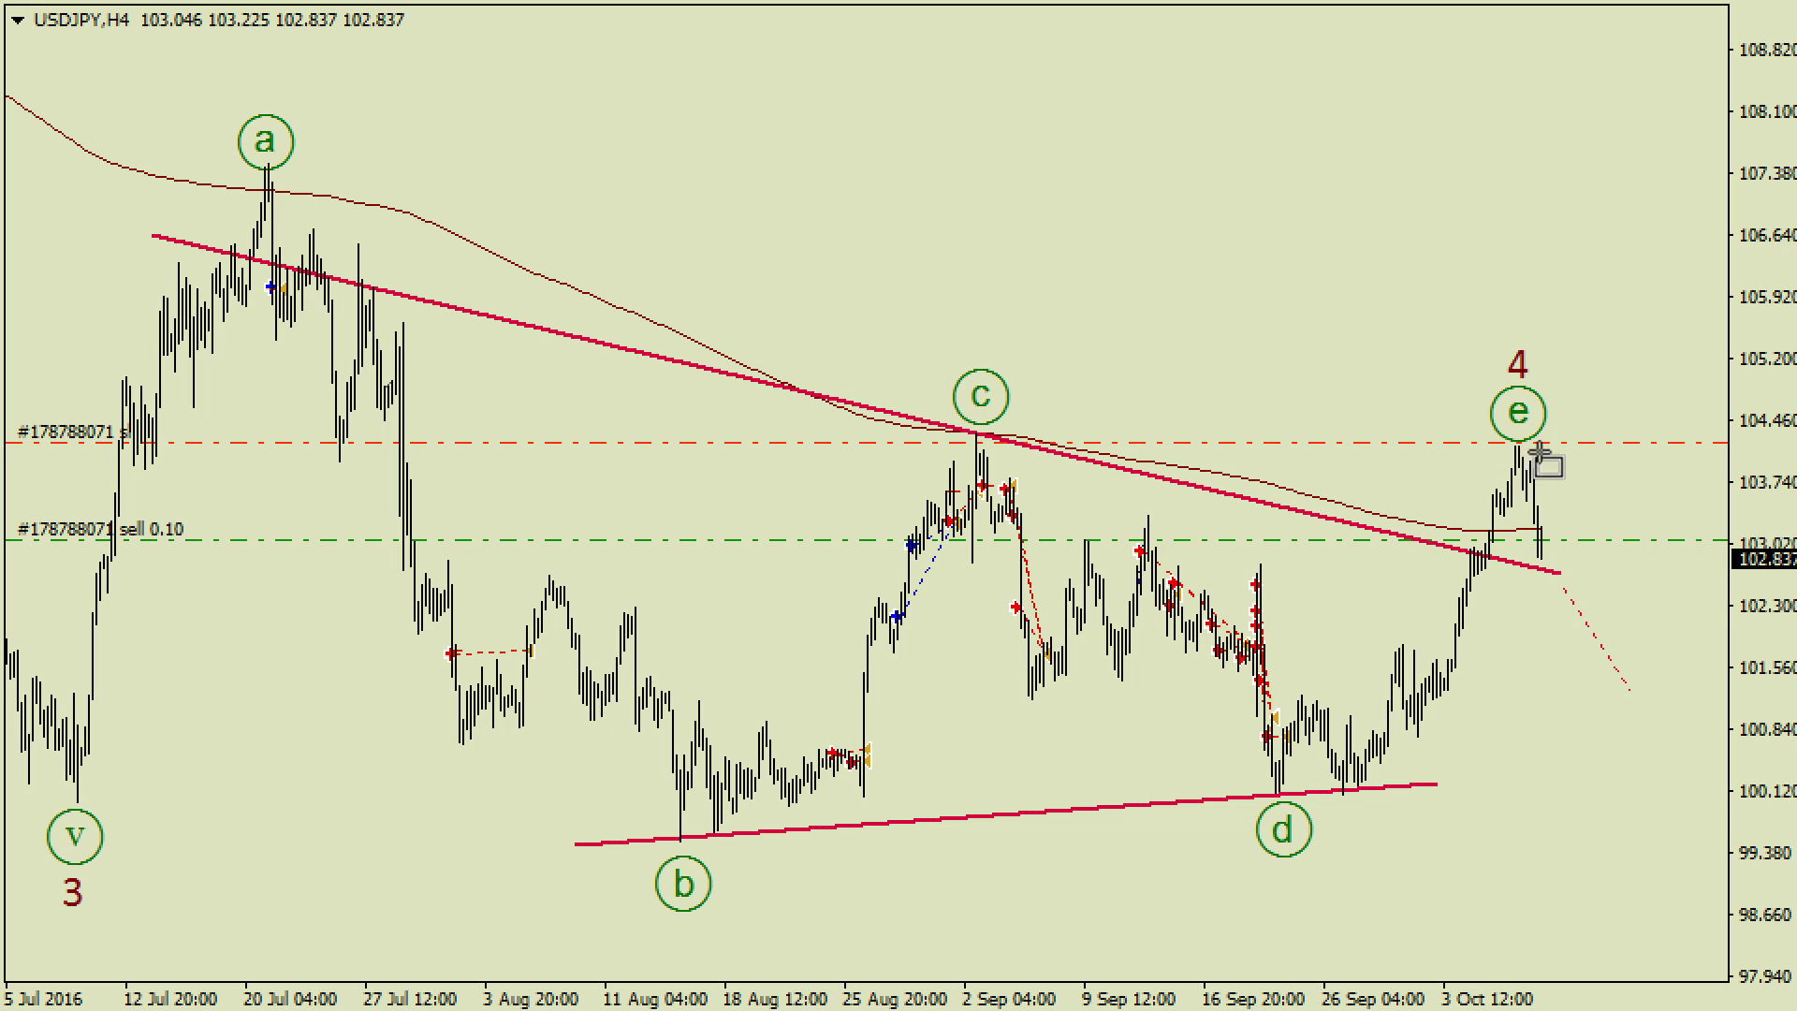
mouse_move(1529, 446)
left_mouse_down()
mouse_move(1675, 769)
mouse_move(1697, 866)
left_mouse_up()
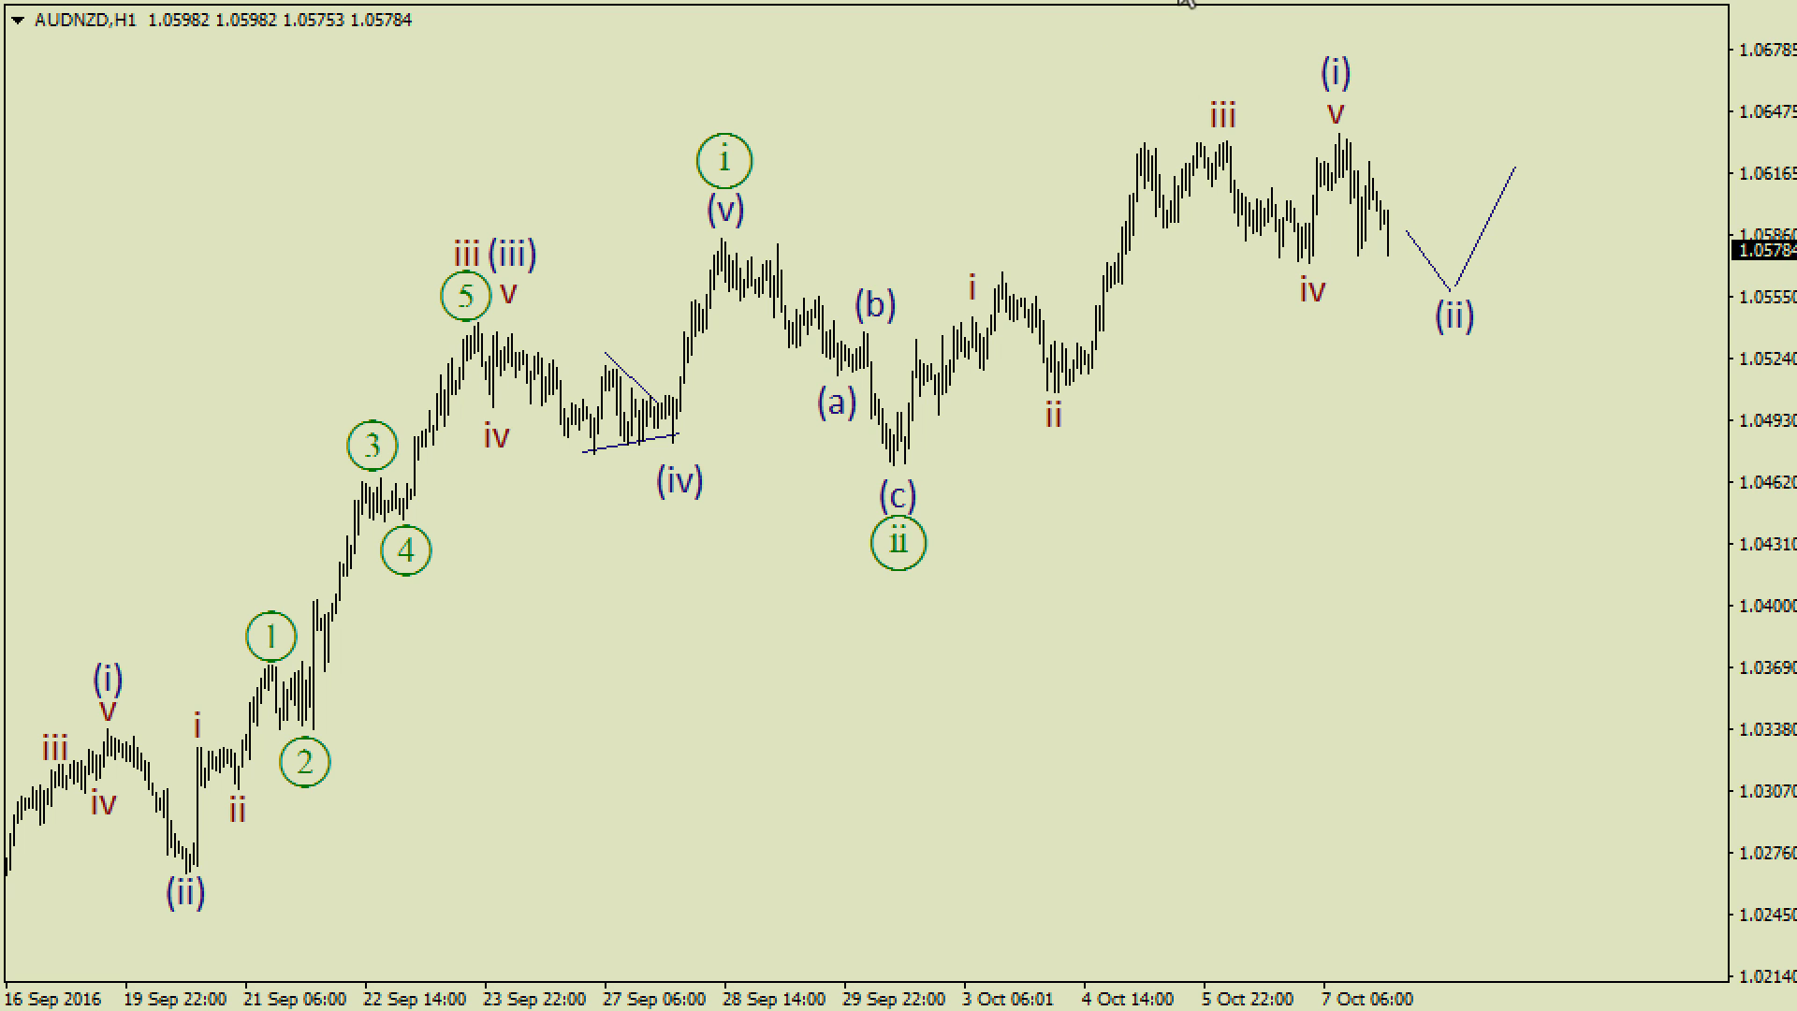
On AUDNZD H1, highlight the projected wave (ii) pullback and reshape the rectangle over the projected rise after it
left_click_drag(1342, 137, 1409, 246)
left_click_drag(1486, 369, 1468, 361)
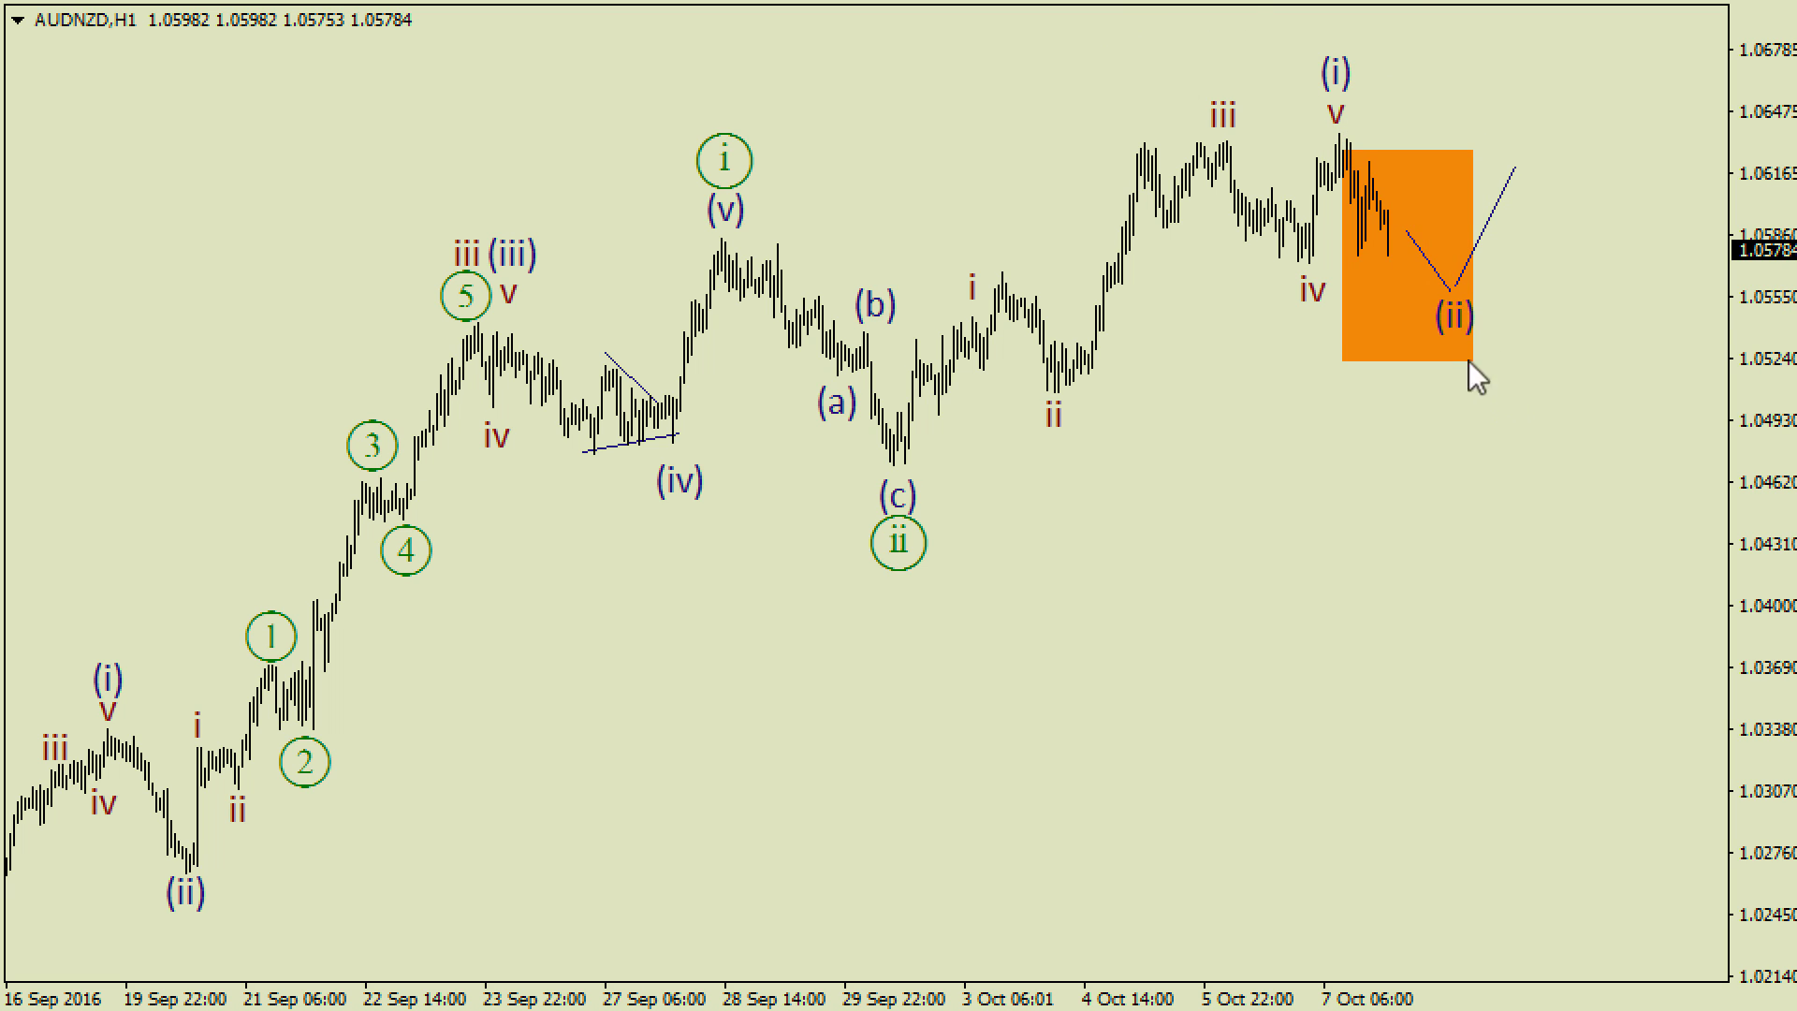
double_click(1342, 151)
left_click_drag(1342, 150, 1500, 210)
left_click_drag(193, 705, 1521, 123)
left_click_drag(1456, 268, 208, 831)
left_click_drag(249, 774, 1473, 250)
left_click_drag(1496, 201, 1503, 199)
left_click_drag(1779, 113, 1707, 154)
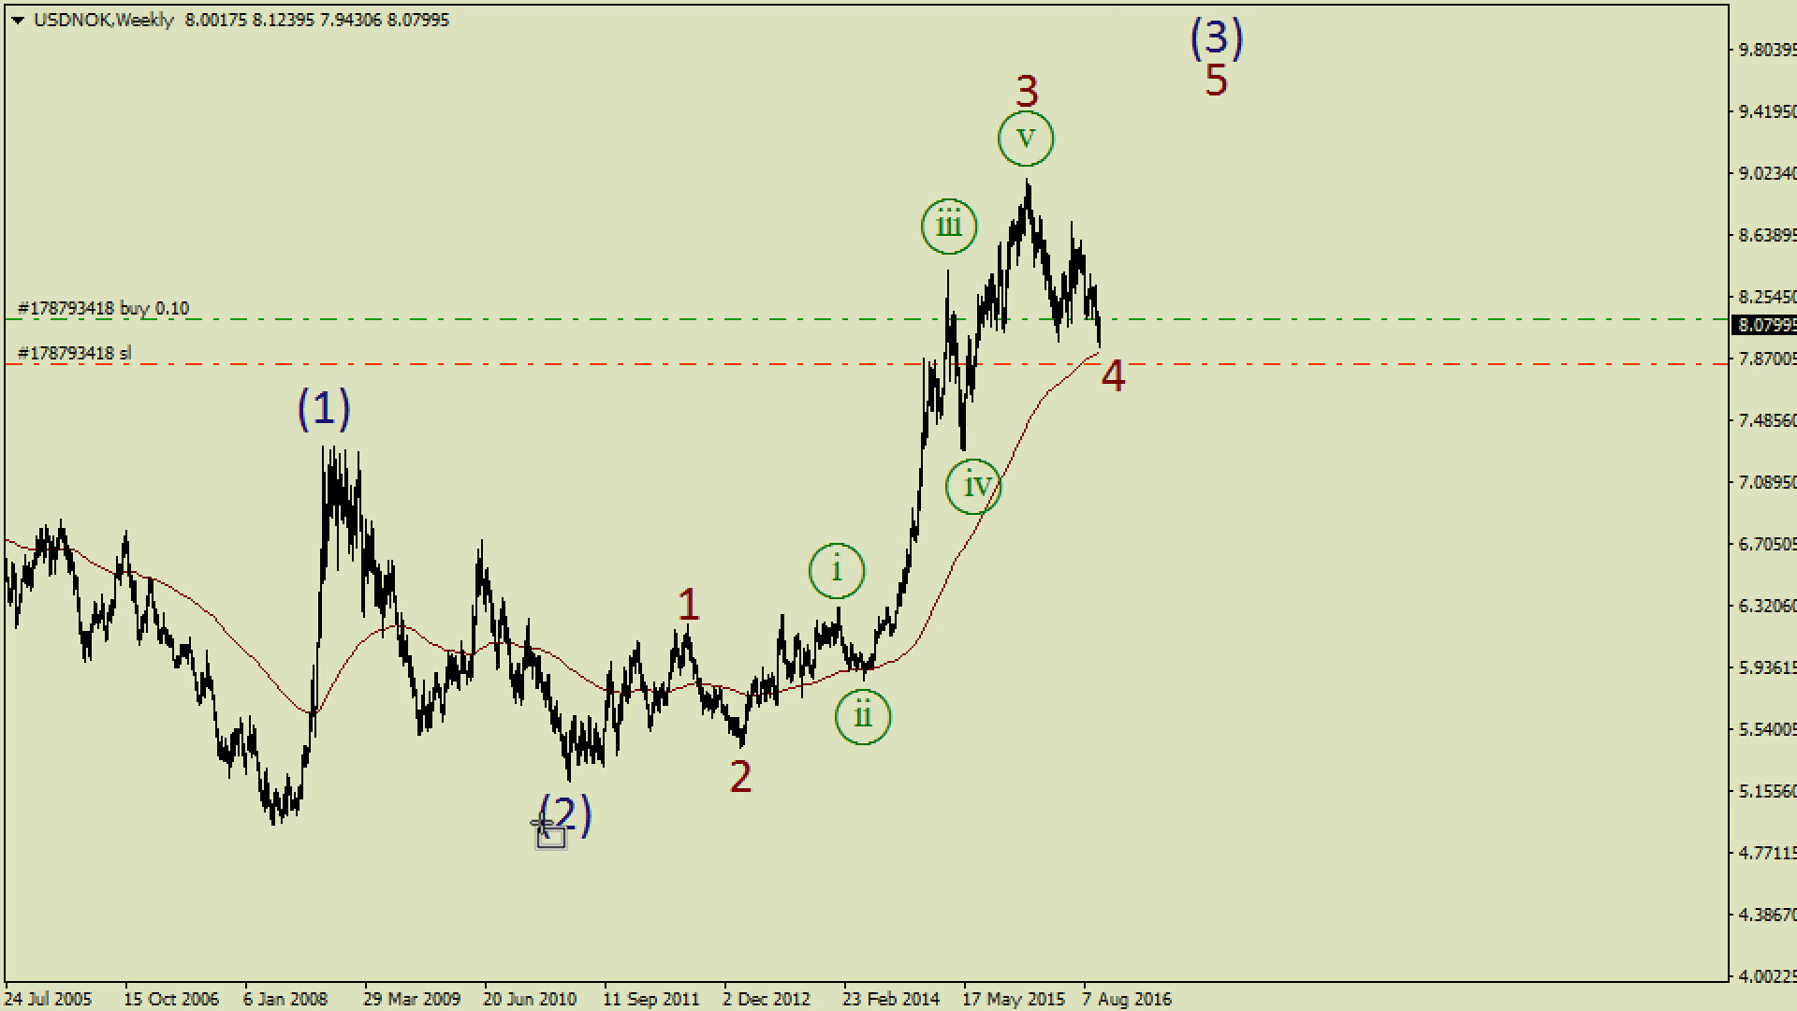
On USDNOK Weekly, highlight wave (3) from the (2) low, then mark the wave 4 decline and reshape that rectangle over projected wave 5
mouse_move(541, 820)
left_mouse_down()
mouse_move(854, 438)
mouse_move(1269, 6)
left_mouse_up()
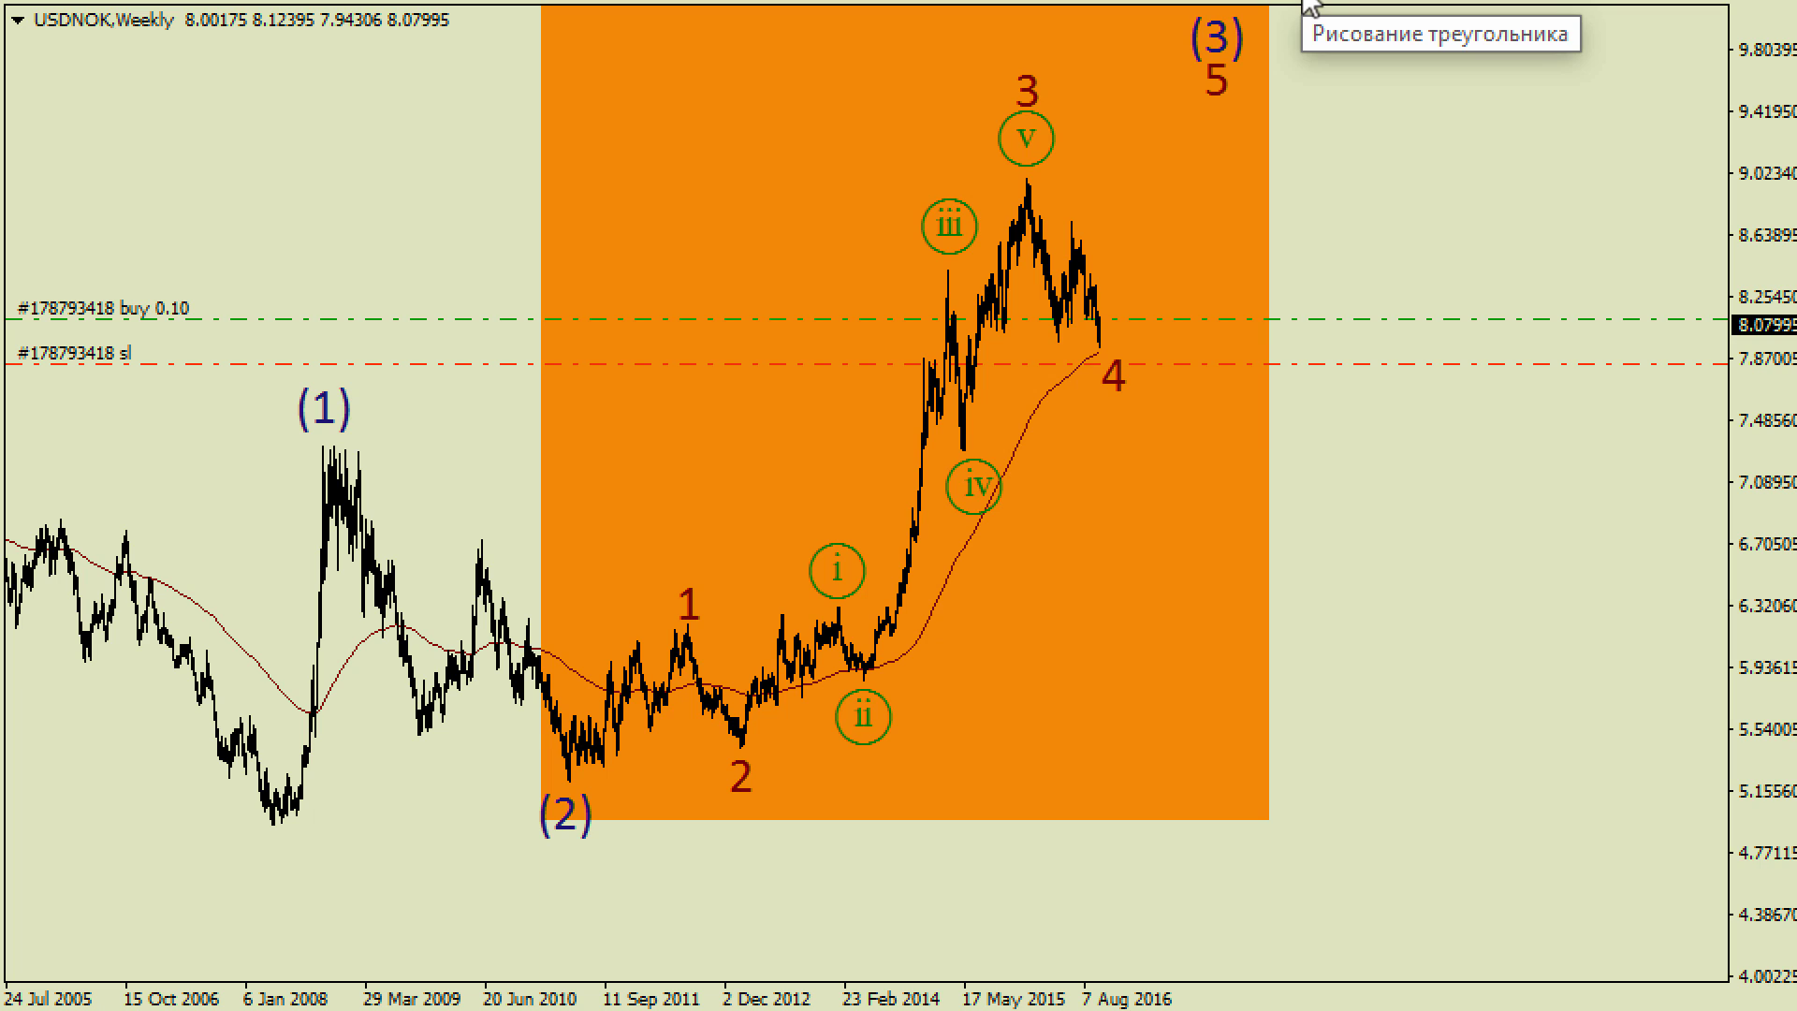
left_click(1201, 1)
left_click_drag(1019, 180, 1106, 363)
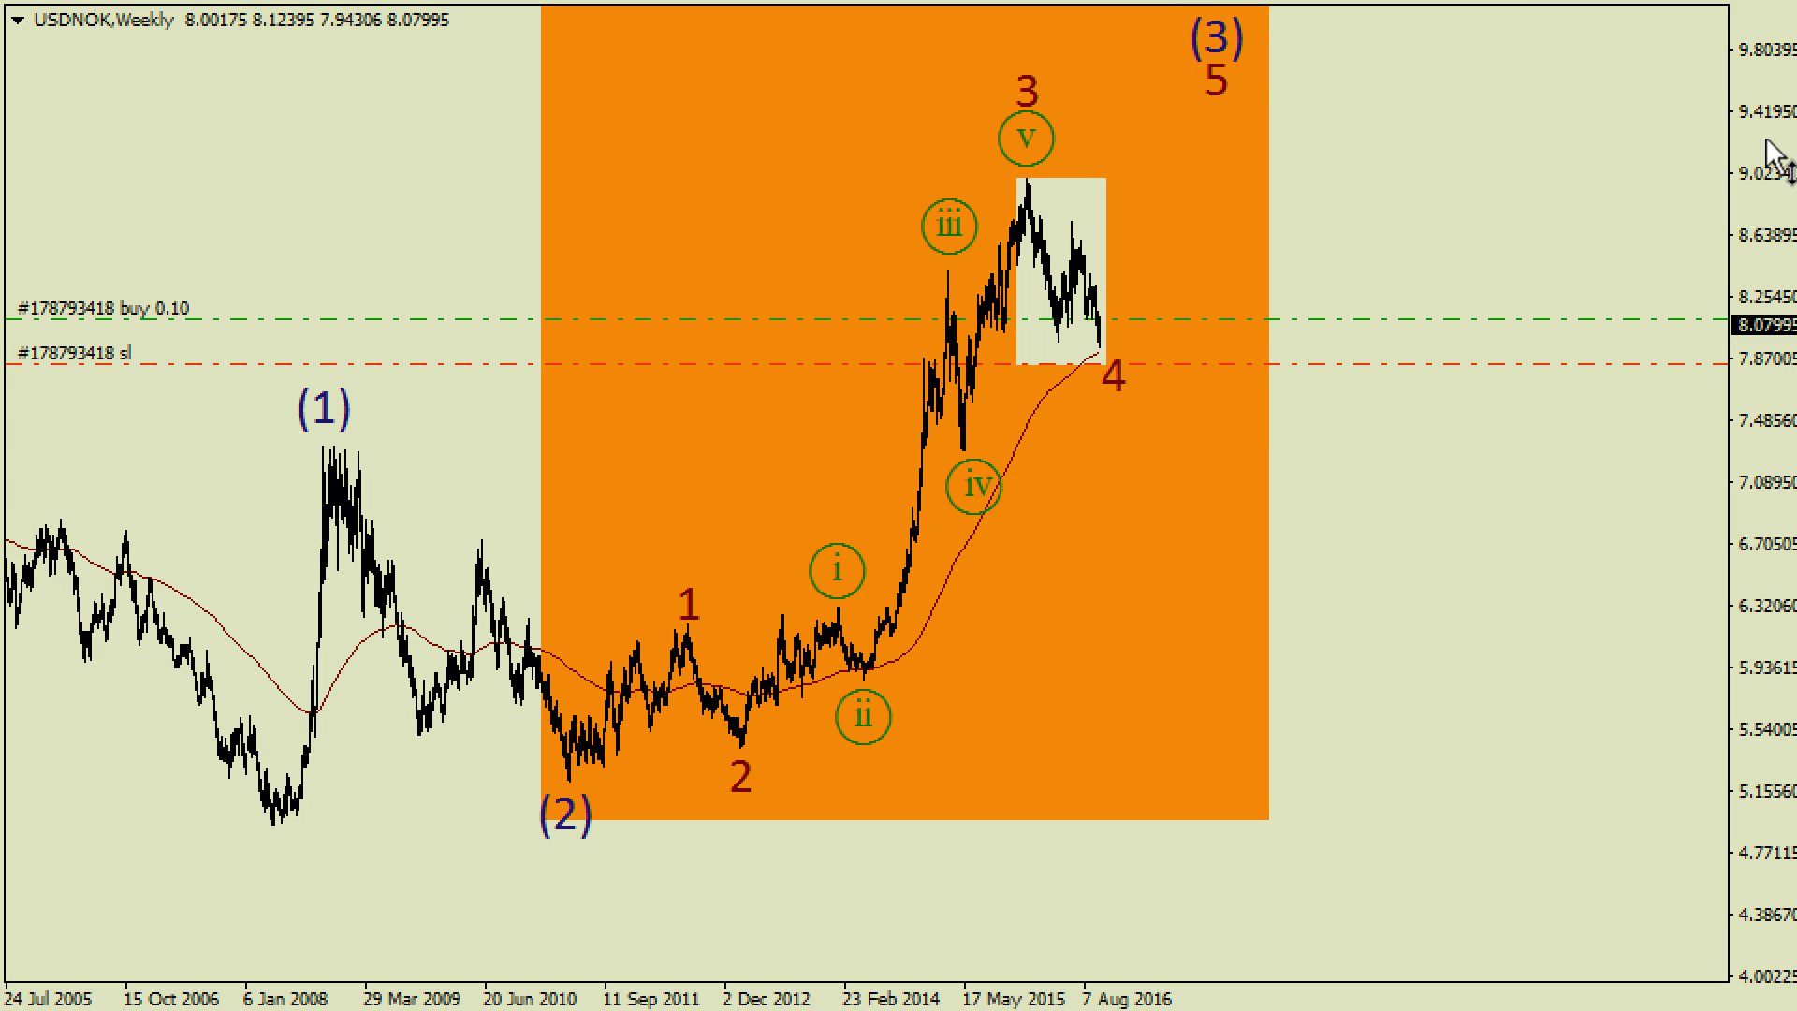
left_click_drag(1017, 179, 1247, 56)
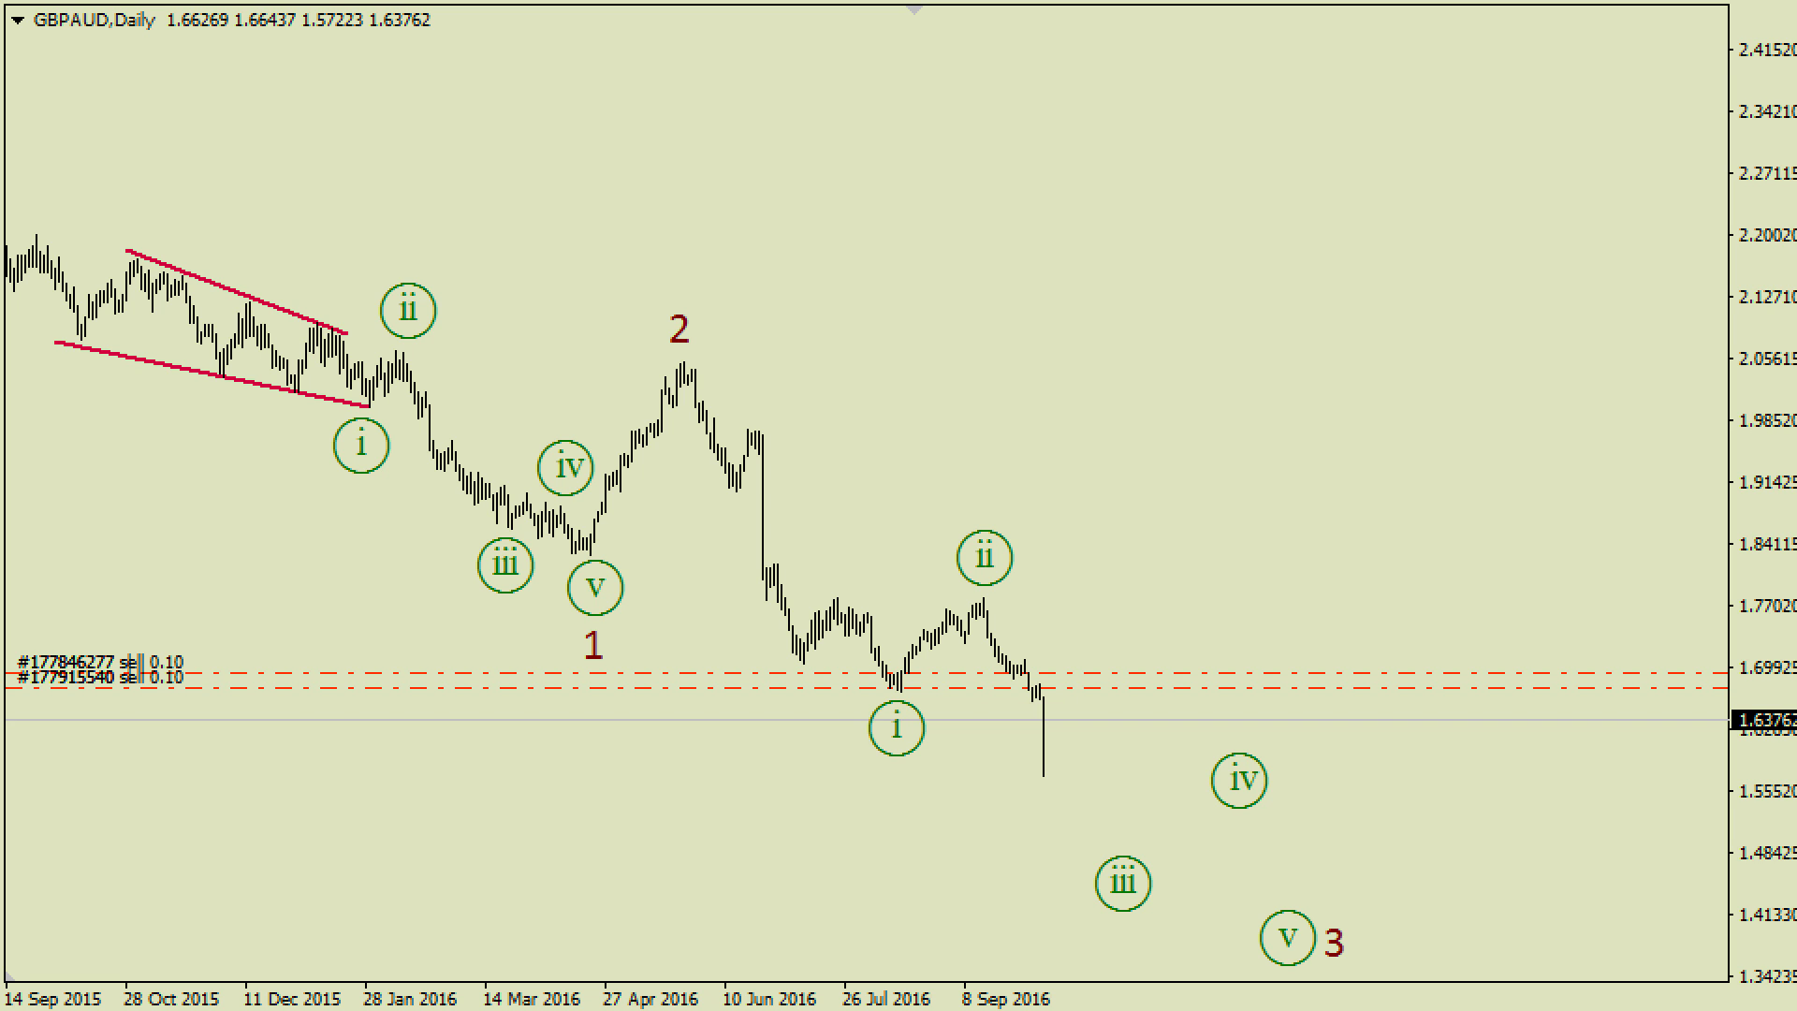
On GBPAUD H1, draw a rectangle over wave (iii) from the (ii) high down to the projected low
left_click(1183, 0)
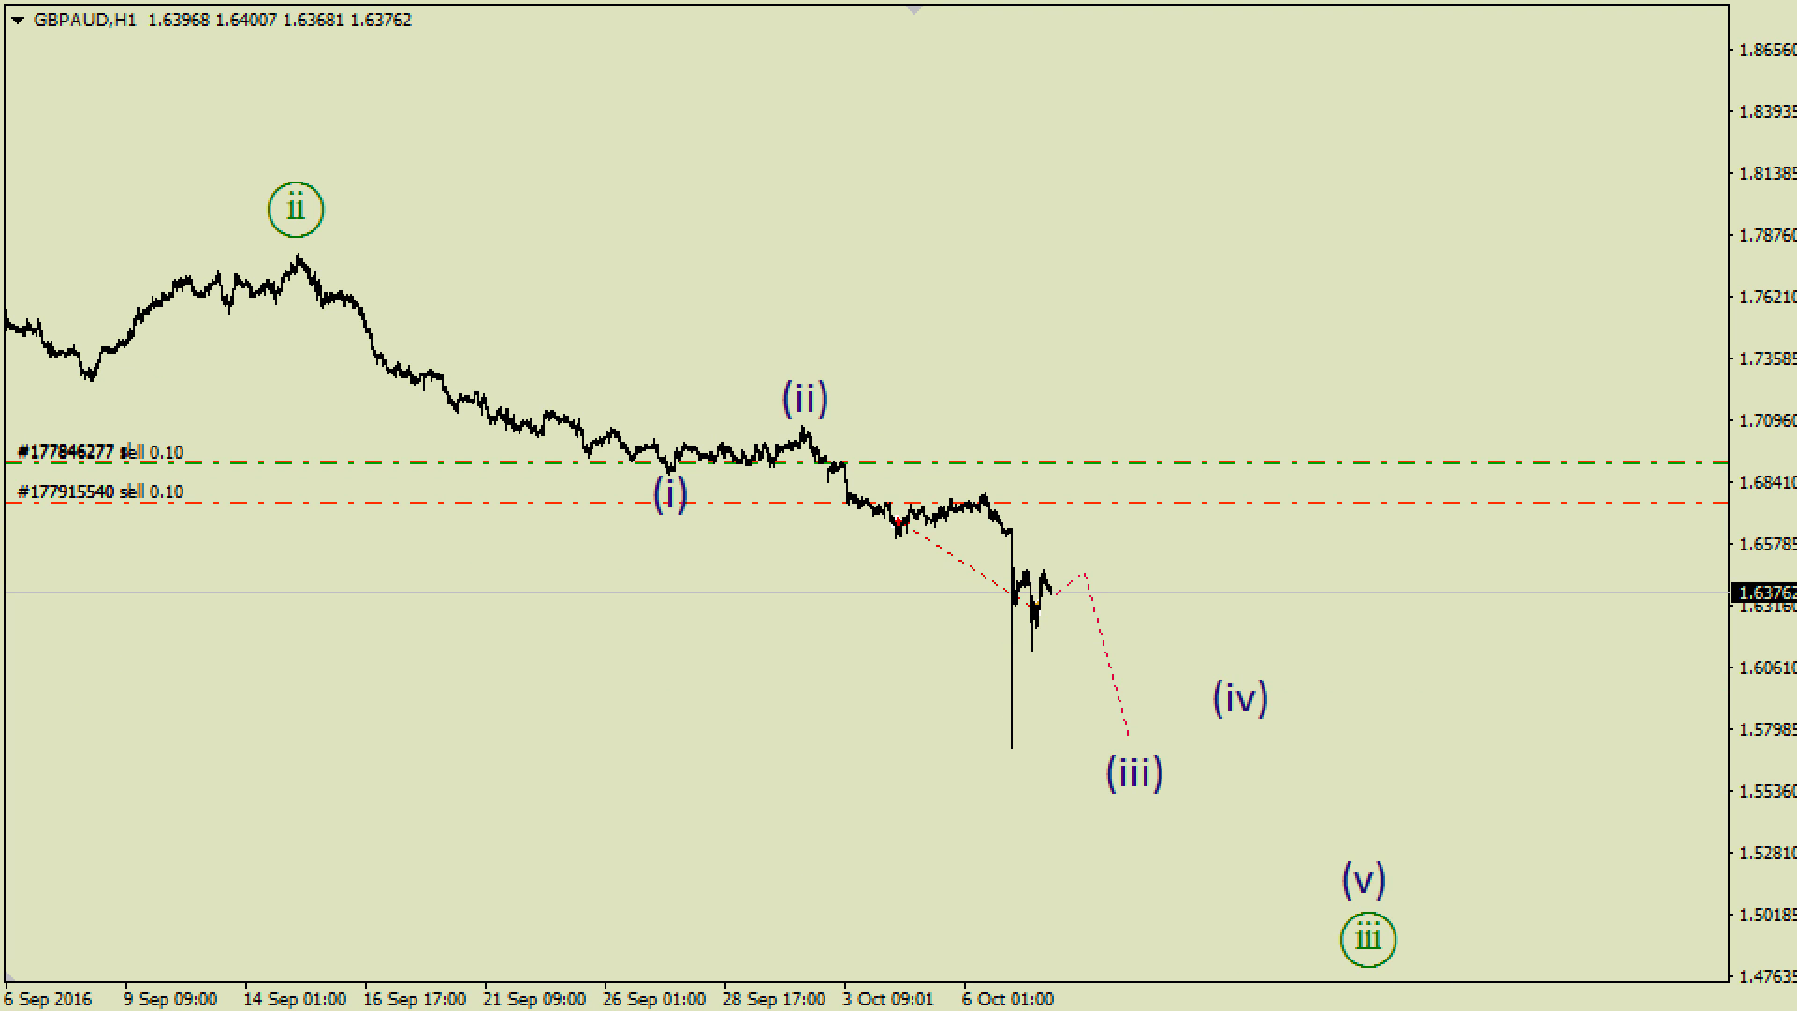
left_click_drag(790, 365, 1178, 824)
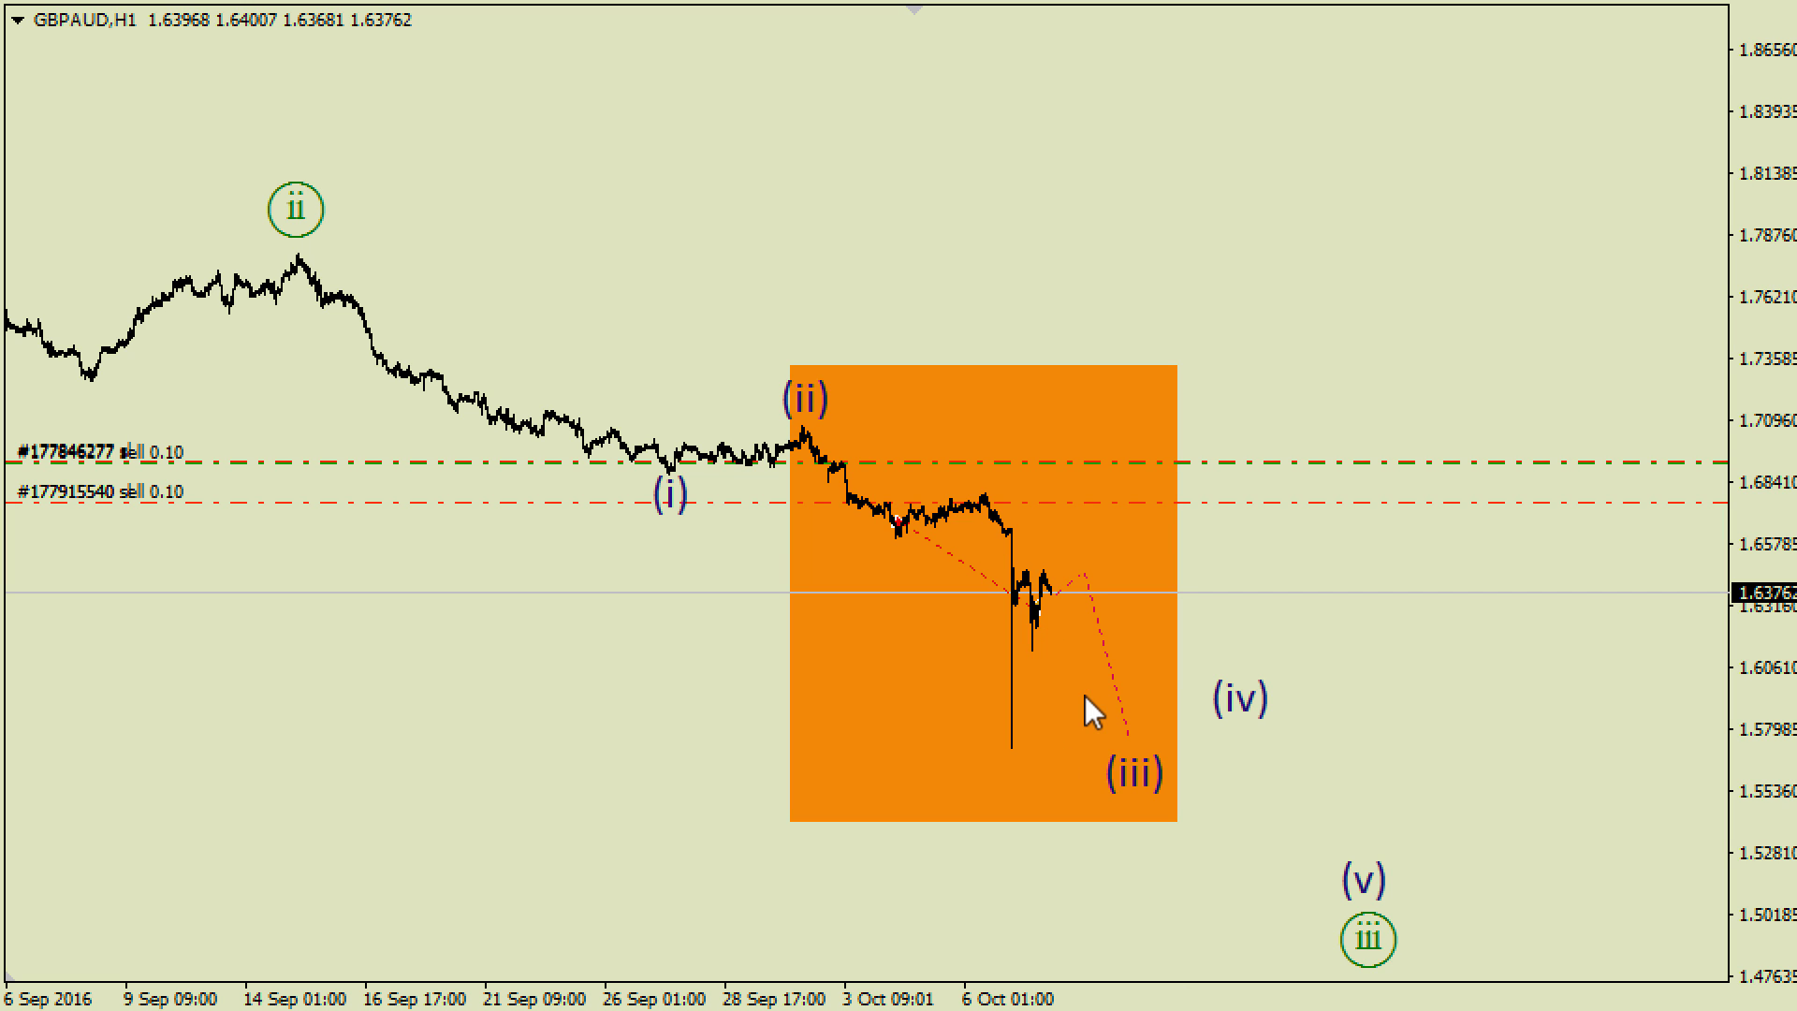
Shrink the GBPAUD rectangle to the sideways rebound after the sharp drop, and reshape it over the projected decline to (iii)
double_click(1185, 345)
left_click_drag(1184, 358, 918, 693)
left_click_drag(856, 754, 1078, 559)
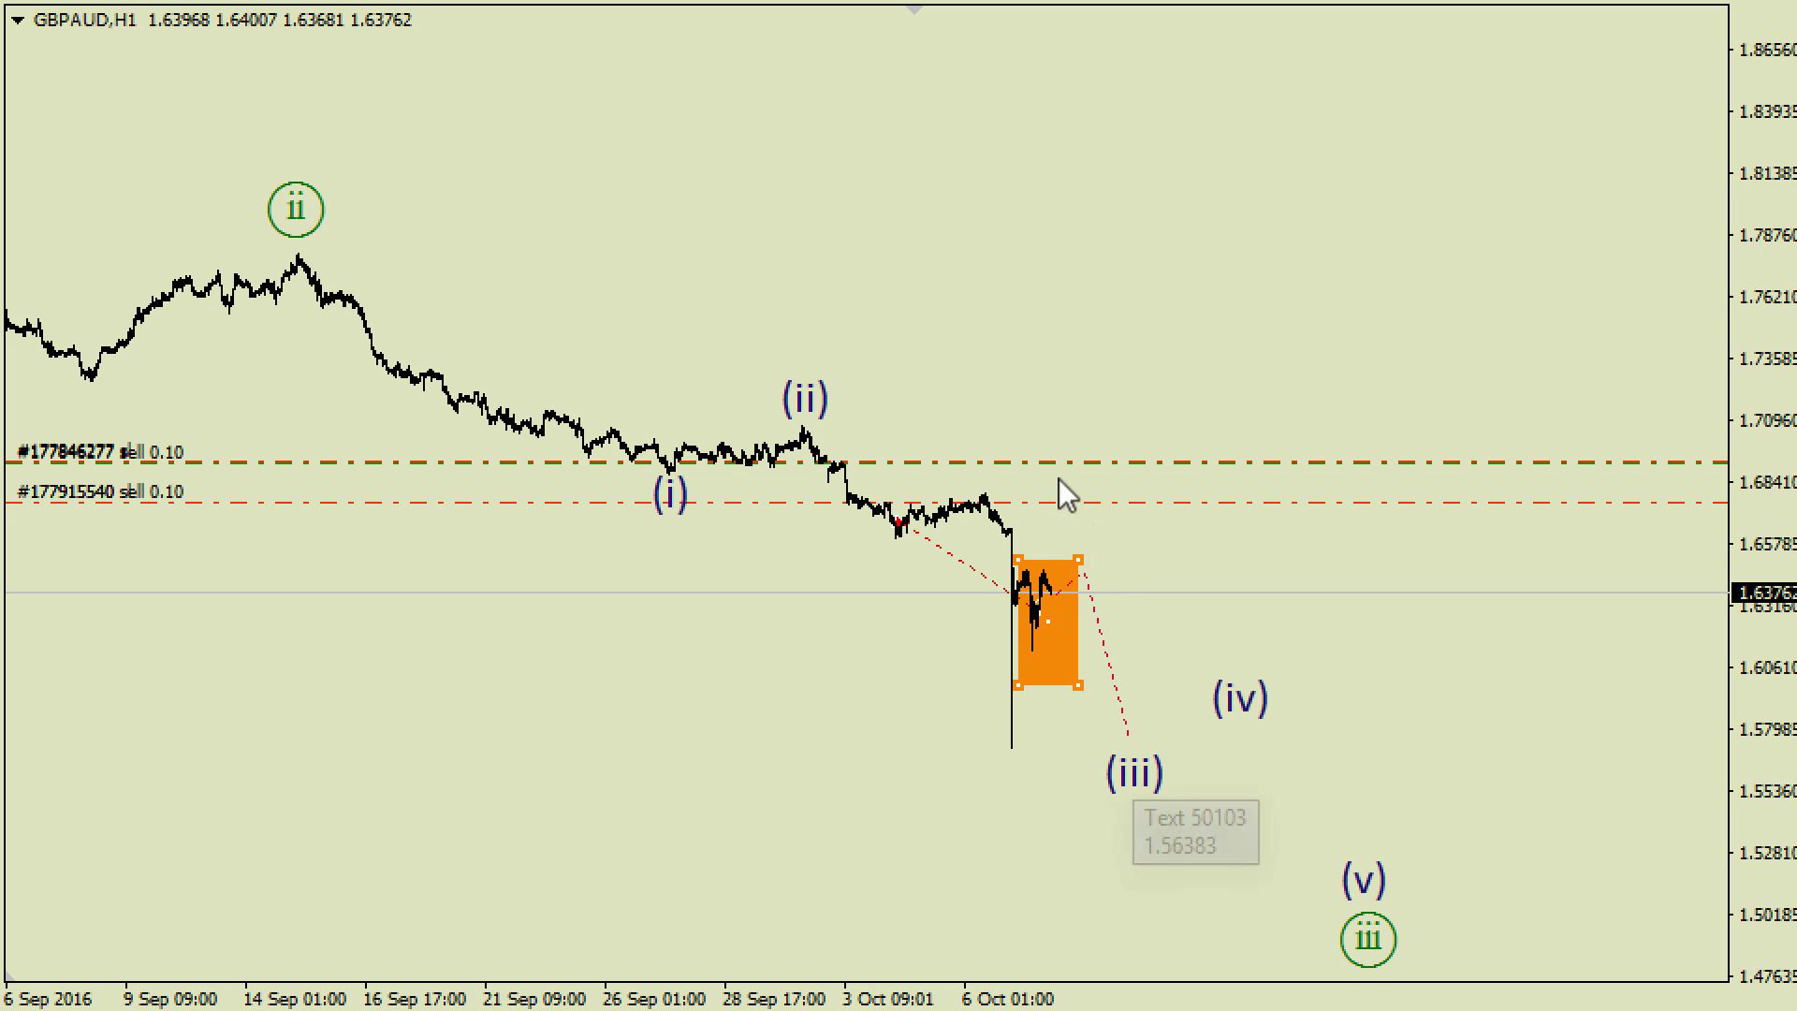
left_click_drag(1016, 686, 1141, 752)
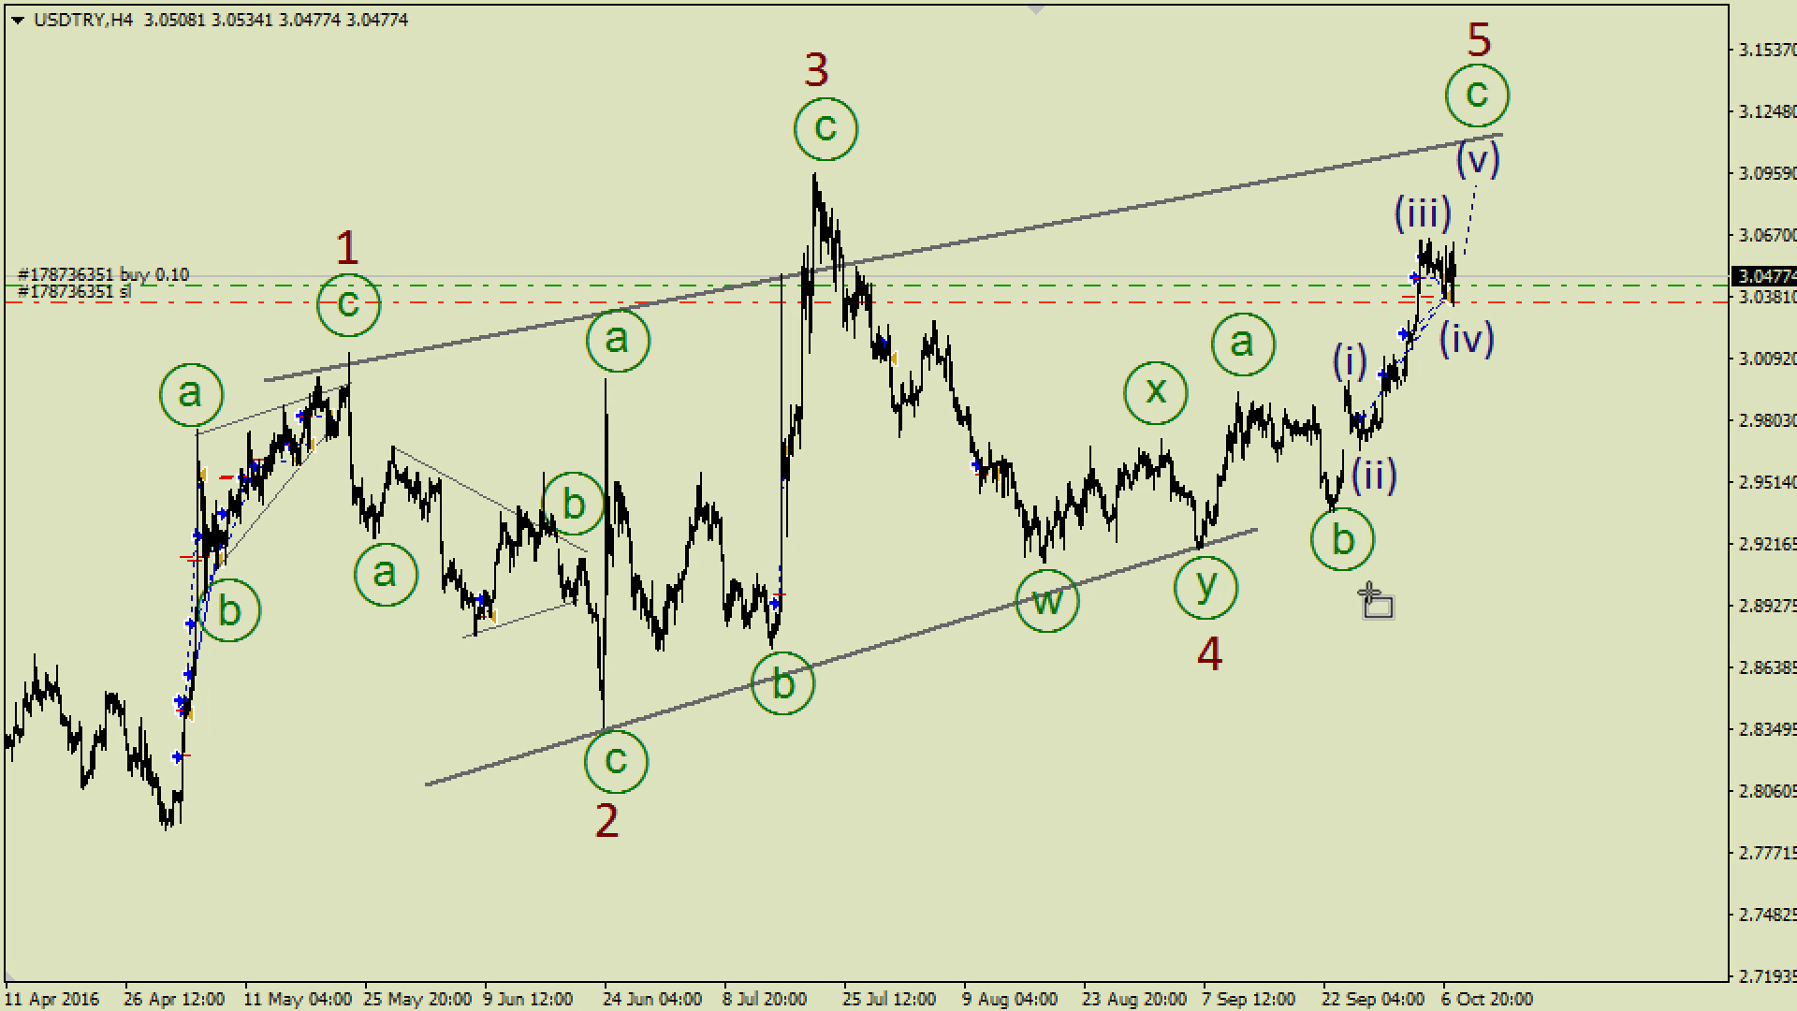
On USDTRY H4, draw a rectangle over the circled c rise from the circled b low, and adjust its upper corner near (v)
mouse_move(1340, 554)
left_mouse_down()
mouse_move(1539, 29)
mouse_move(1511, 54)
left_mouse_up()
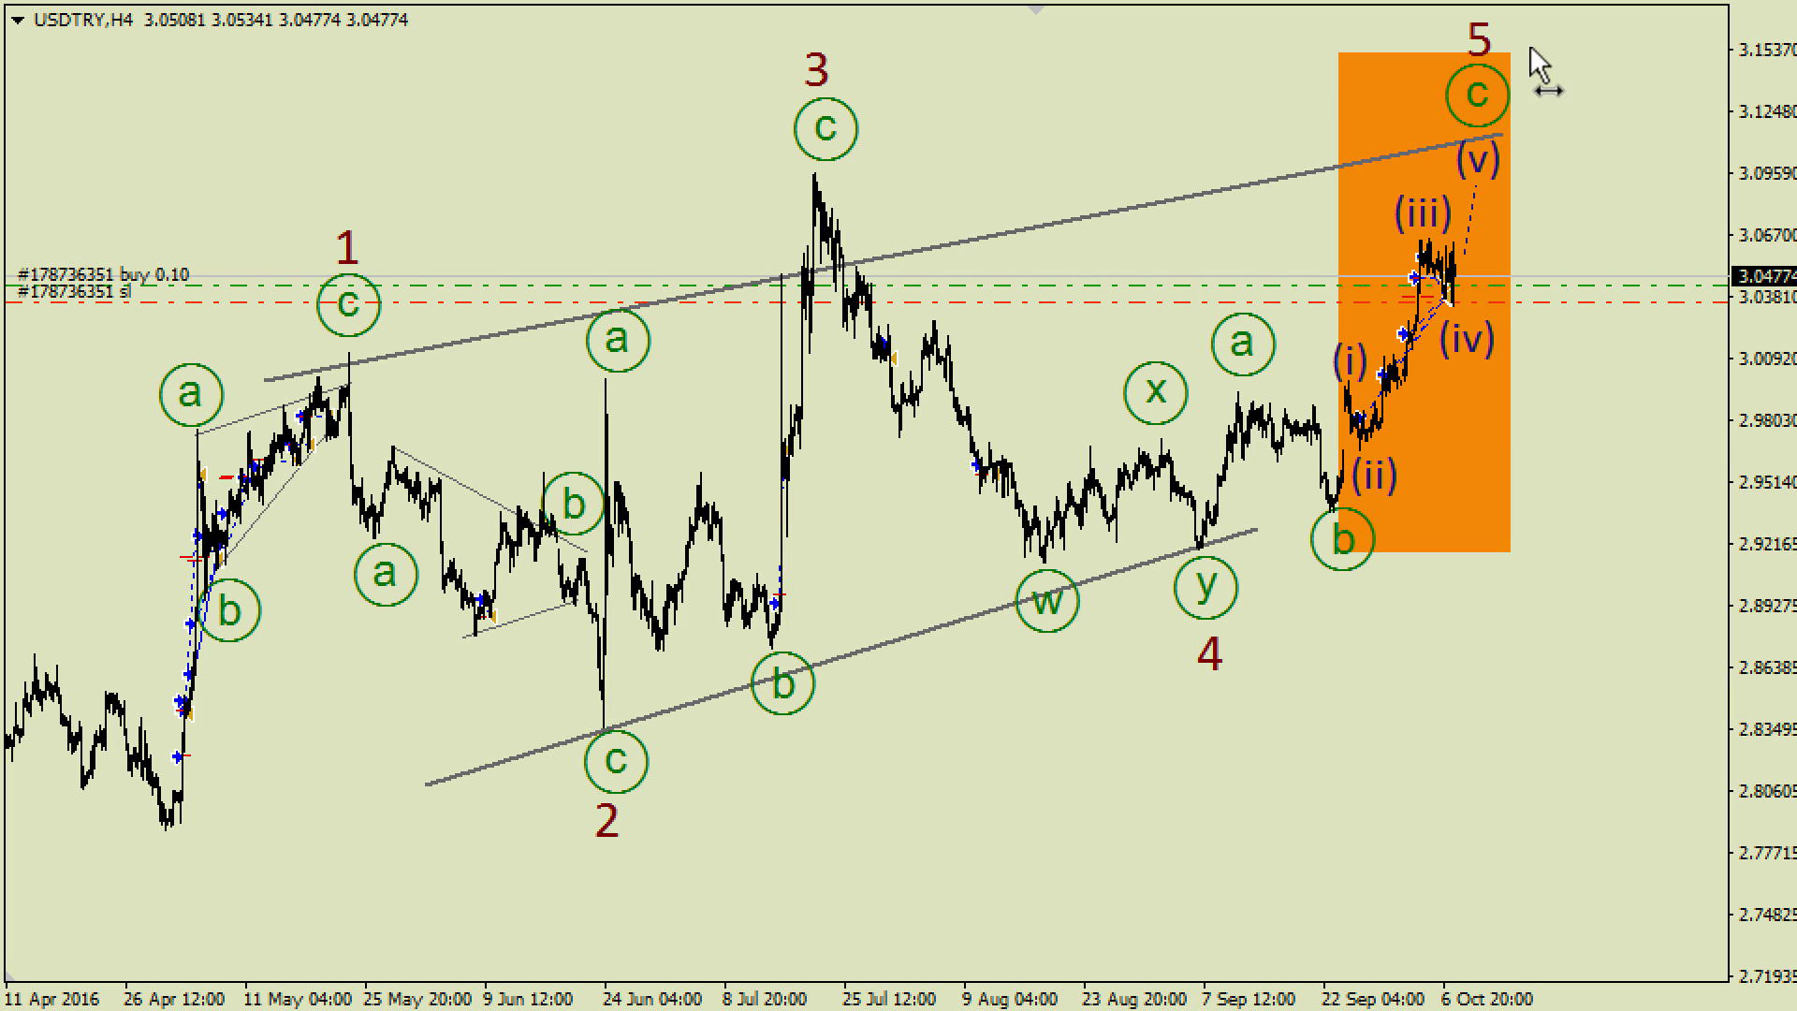
left_click_drag(1531, 49, 1517, 170)
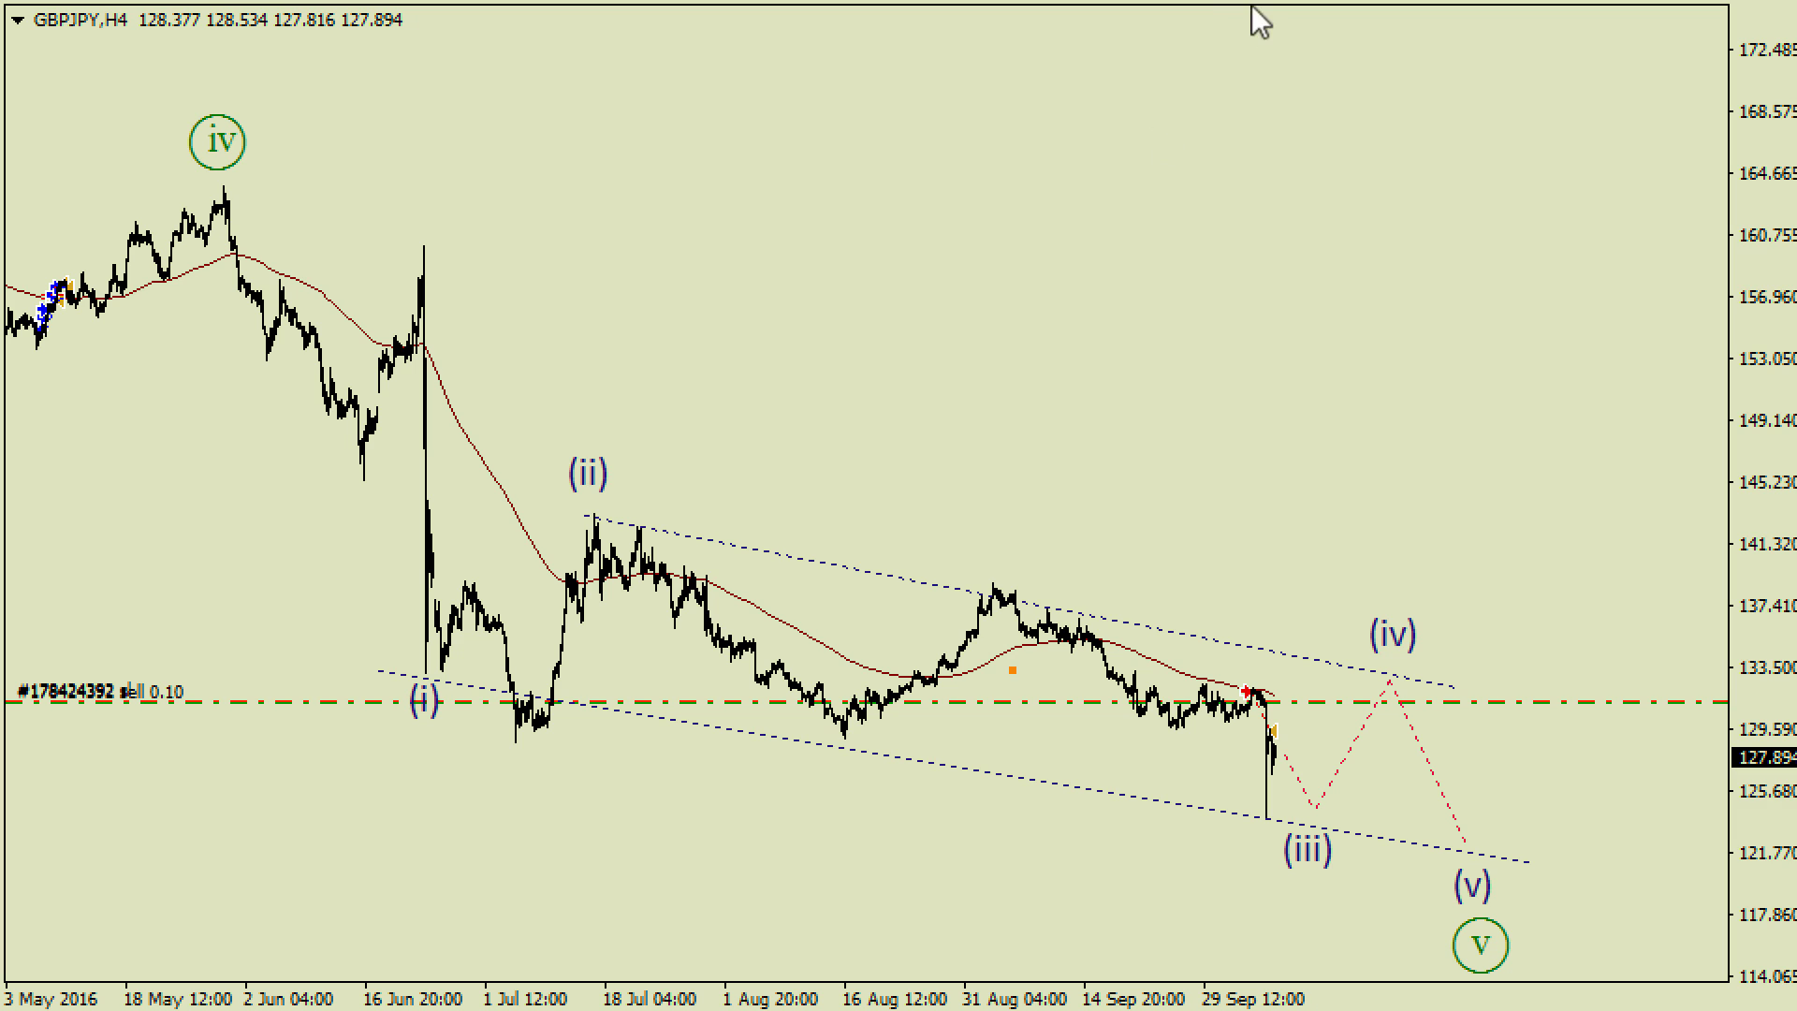
On GBPJPY H4, draw a rectangle from the (ii) high to the projected (v) low, covering the whole descending channel
left_click(1197, 1)
mouse_move(1525, 967)
left_mouse_down()
mouse_move(1008, 744)
mouse_move(356, 414)
mouse_move(591, 484)
left_mouse_up()
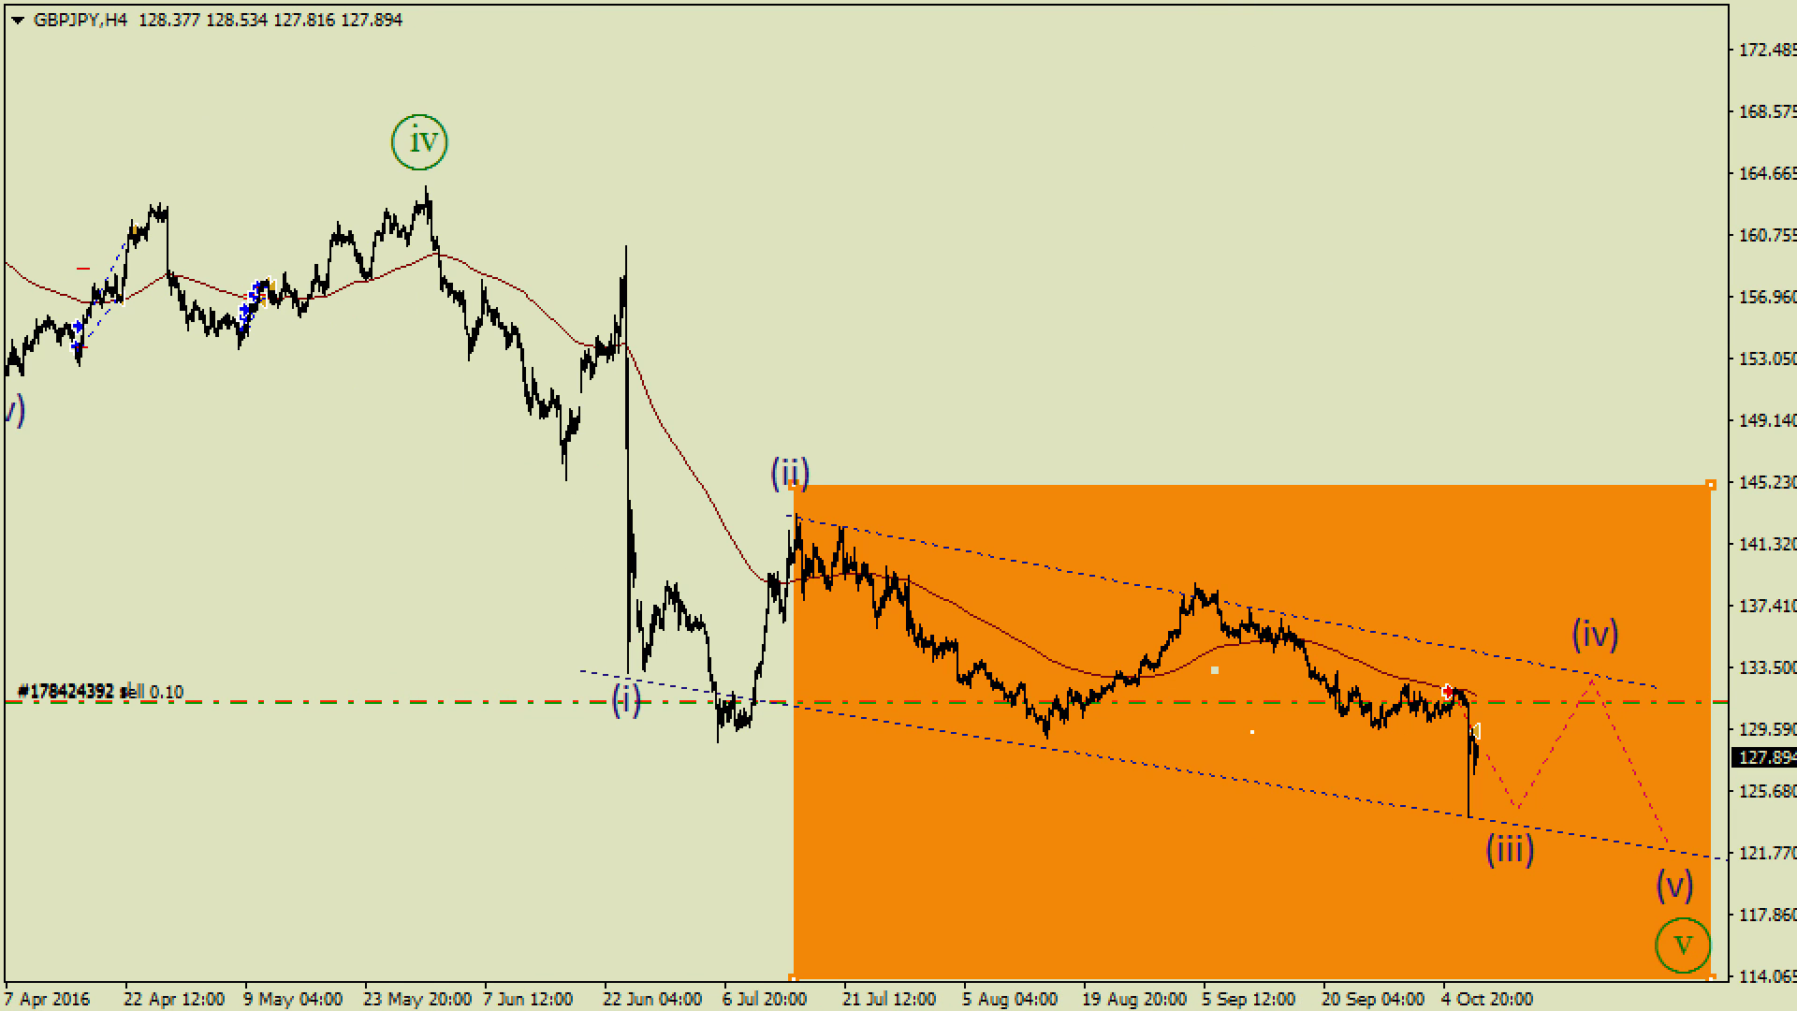
scroll(1598, 1008, "right", 3)
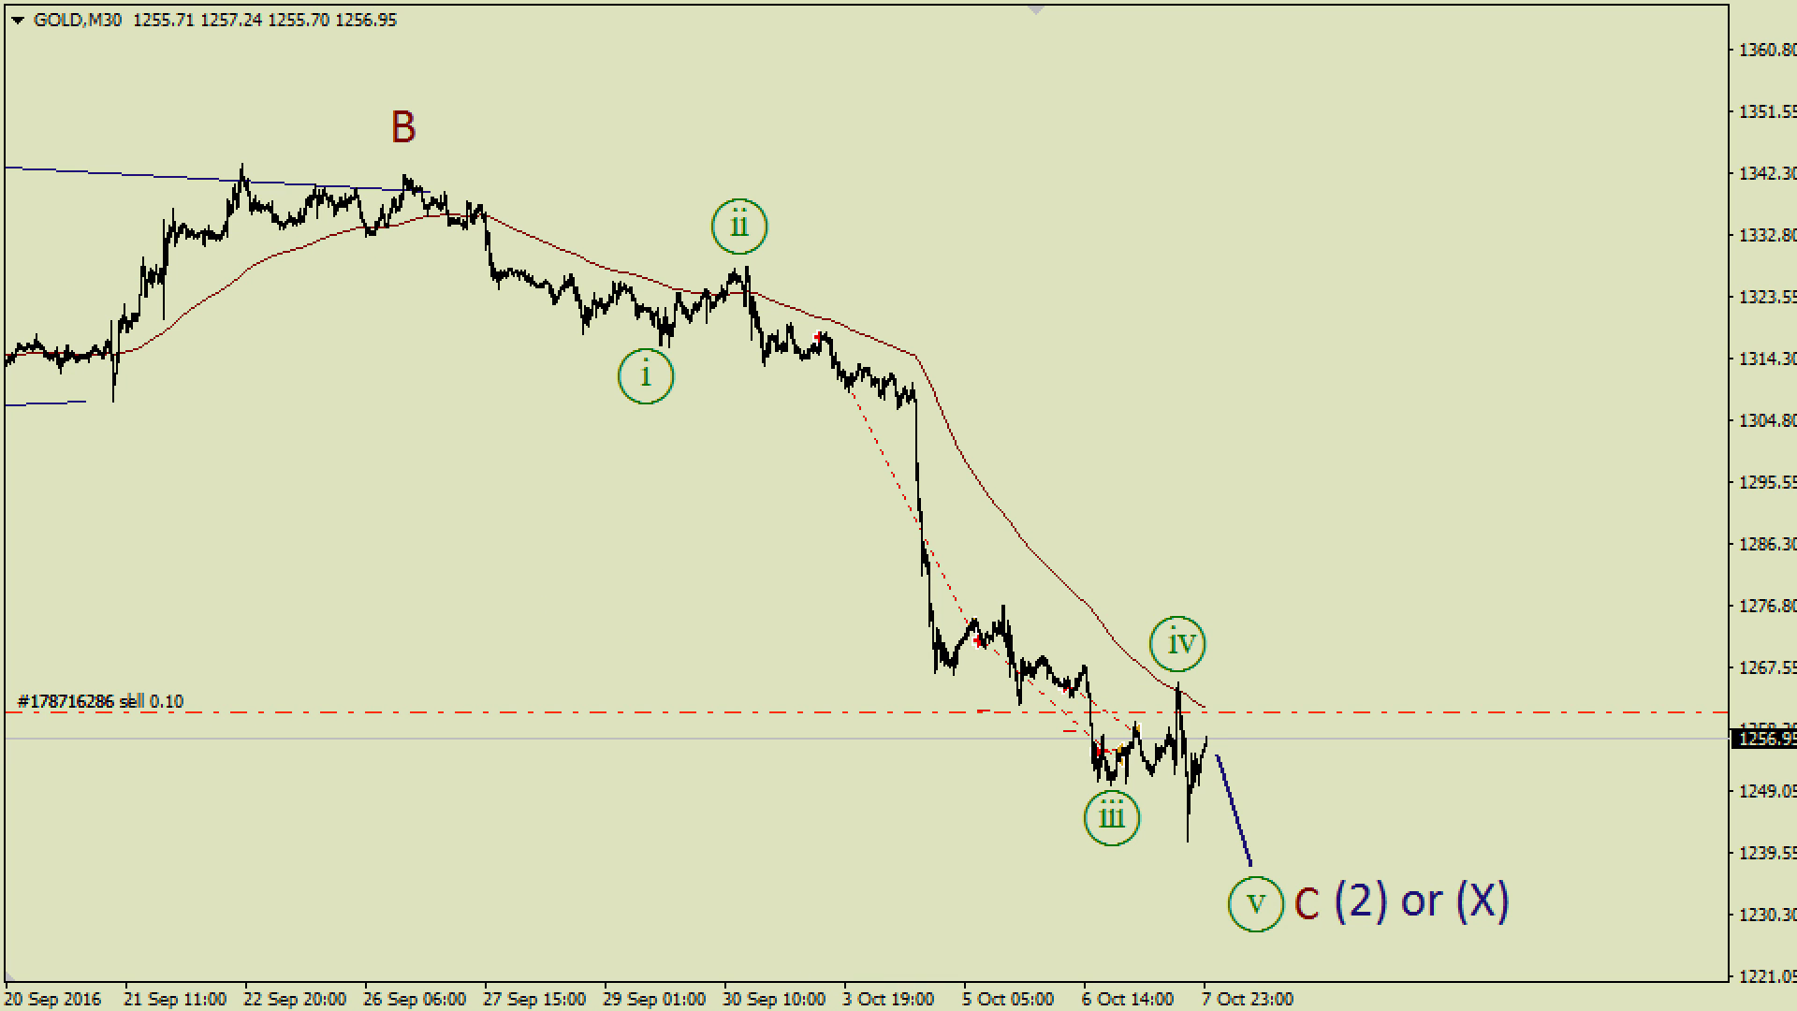
On GOLD M30, highlight circled wave v from the circled iv high, and extend the rectangle over the whole decline from wave B
right_click(1135, 672)
left_click_drag(1512, 414, 1467, 414)
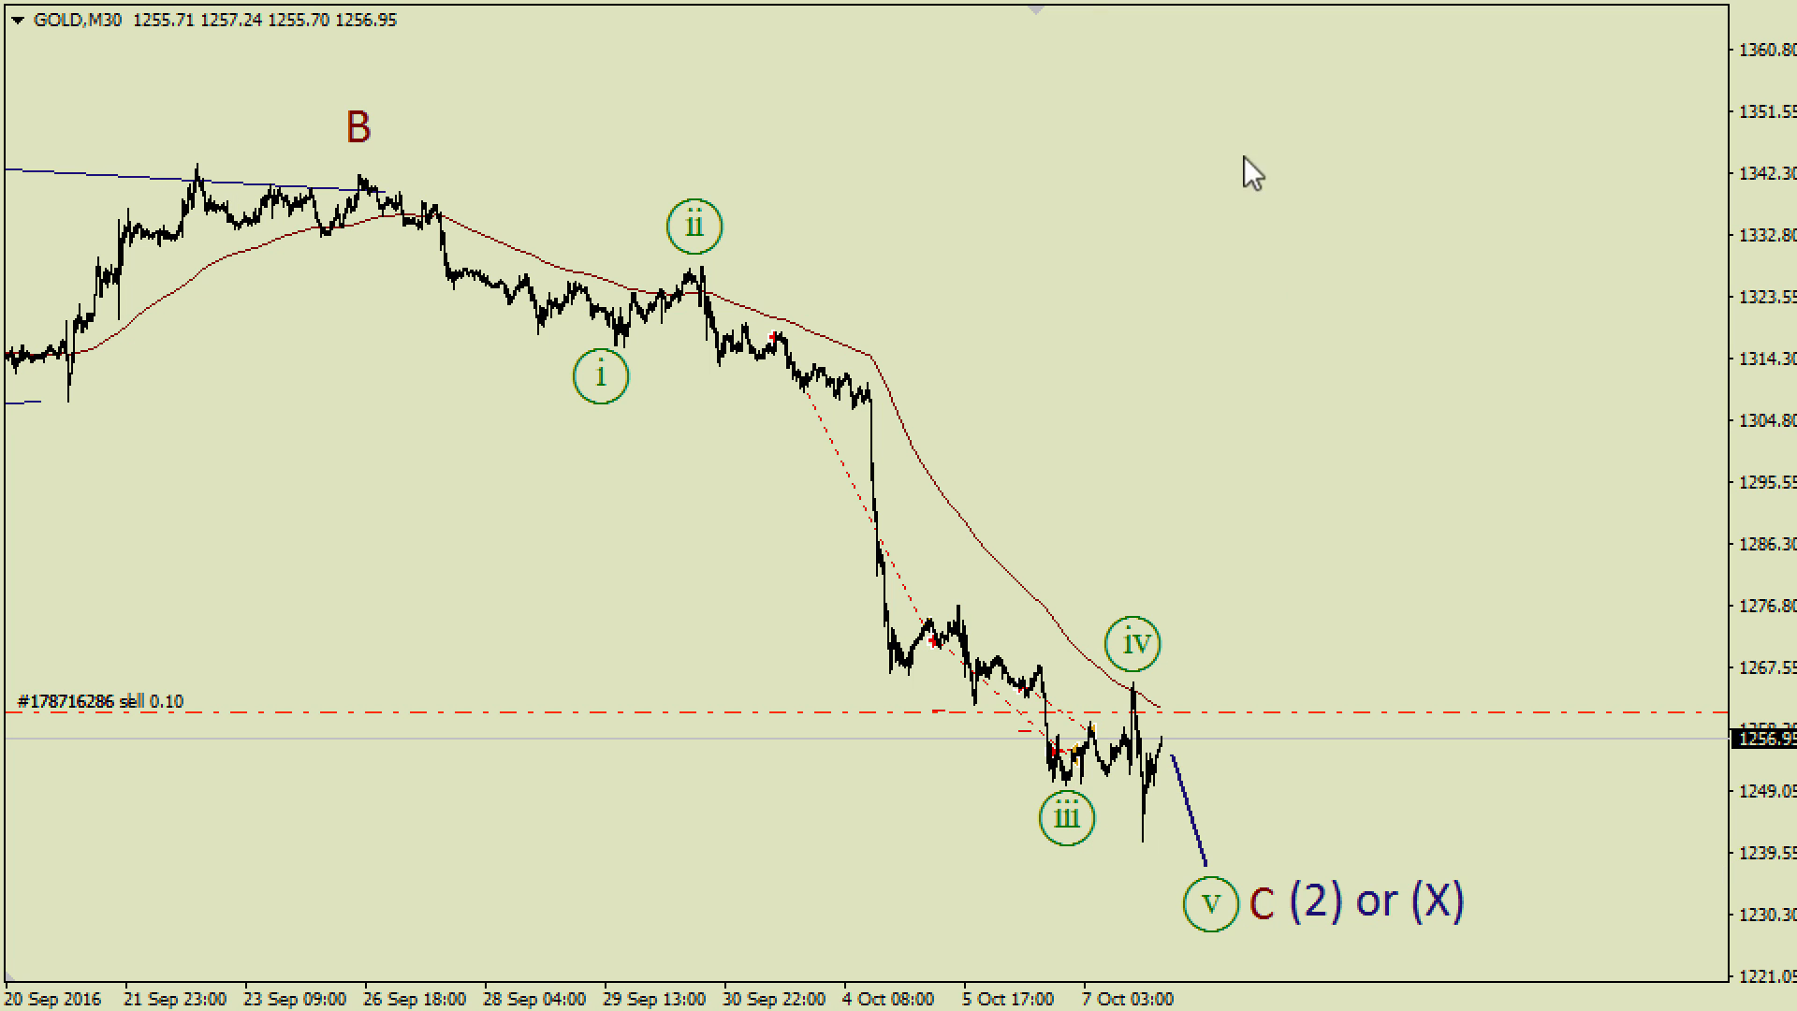
left_click_drag(1124, 662, 1284, 956)
left_click_drag(1125, 662, 304, 145)
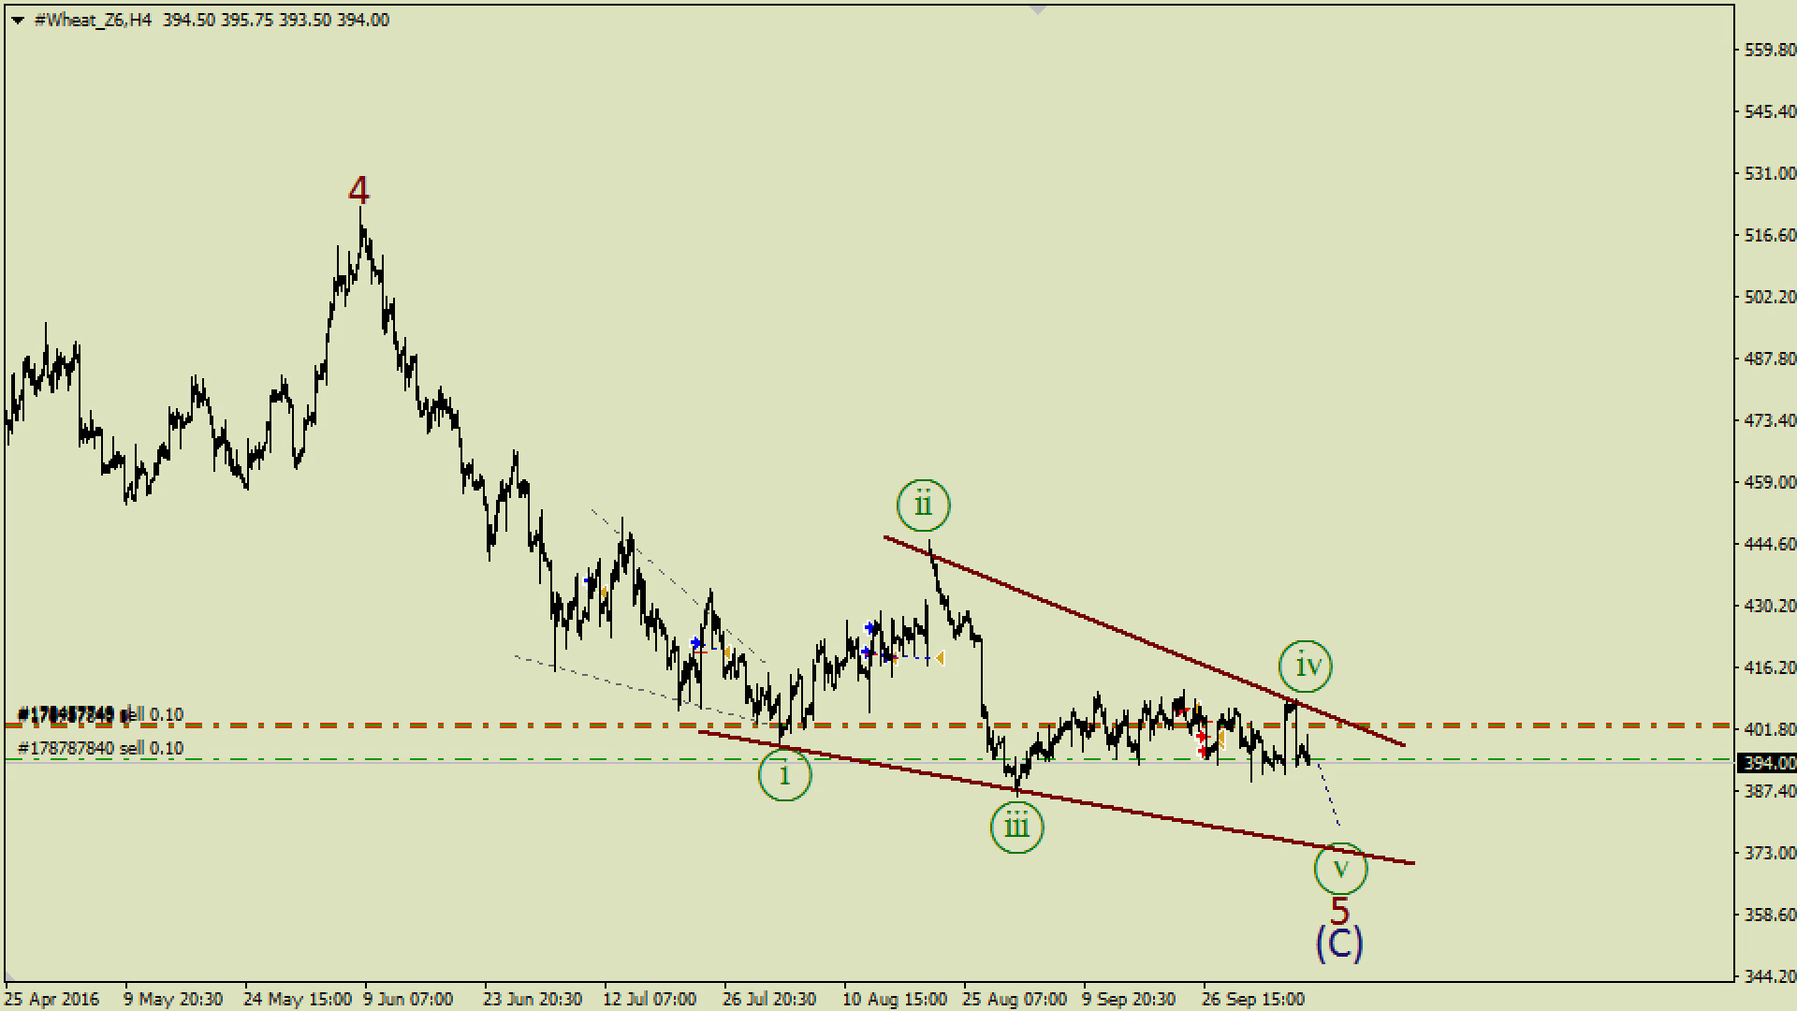
On the Wheat Weekly chart, draw a rectangle over wave (C) from the (B) high to the projected wave 5 low
key("ctrl+Tab")
left_click(1206, 3)
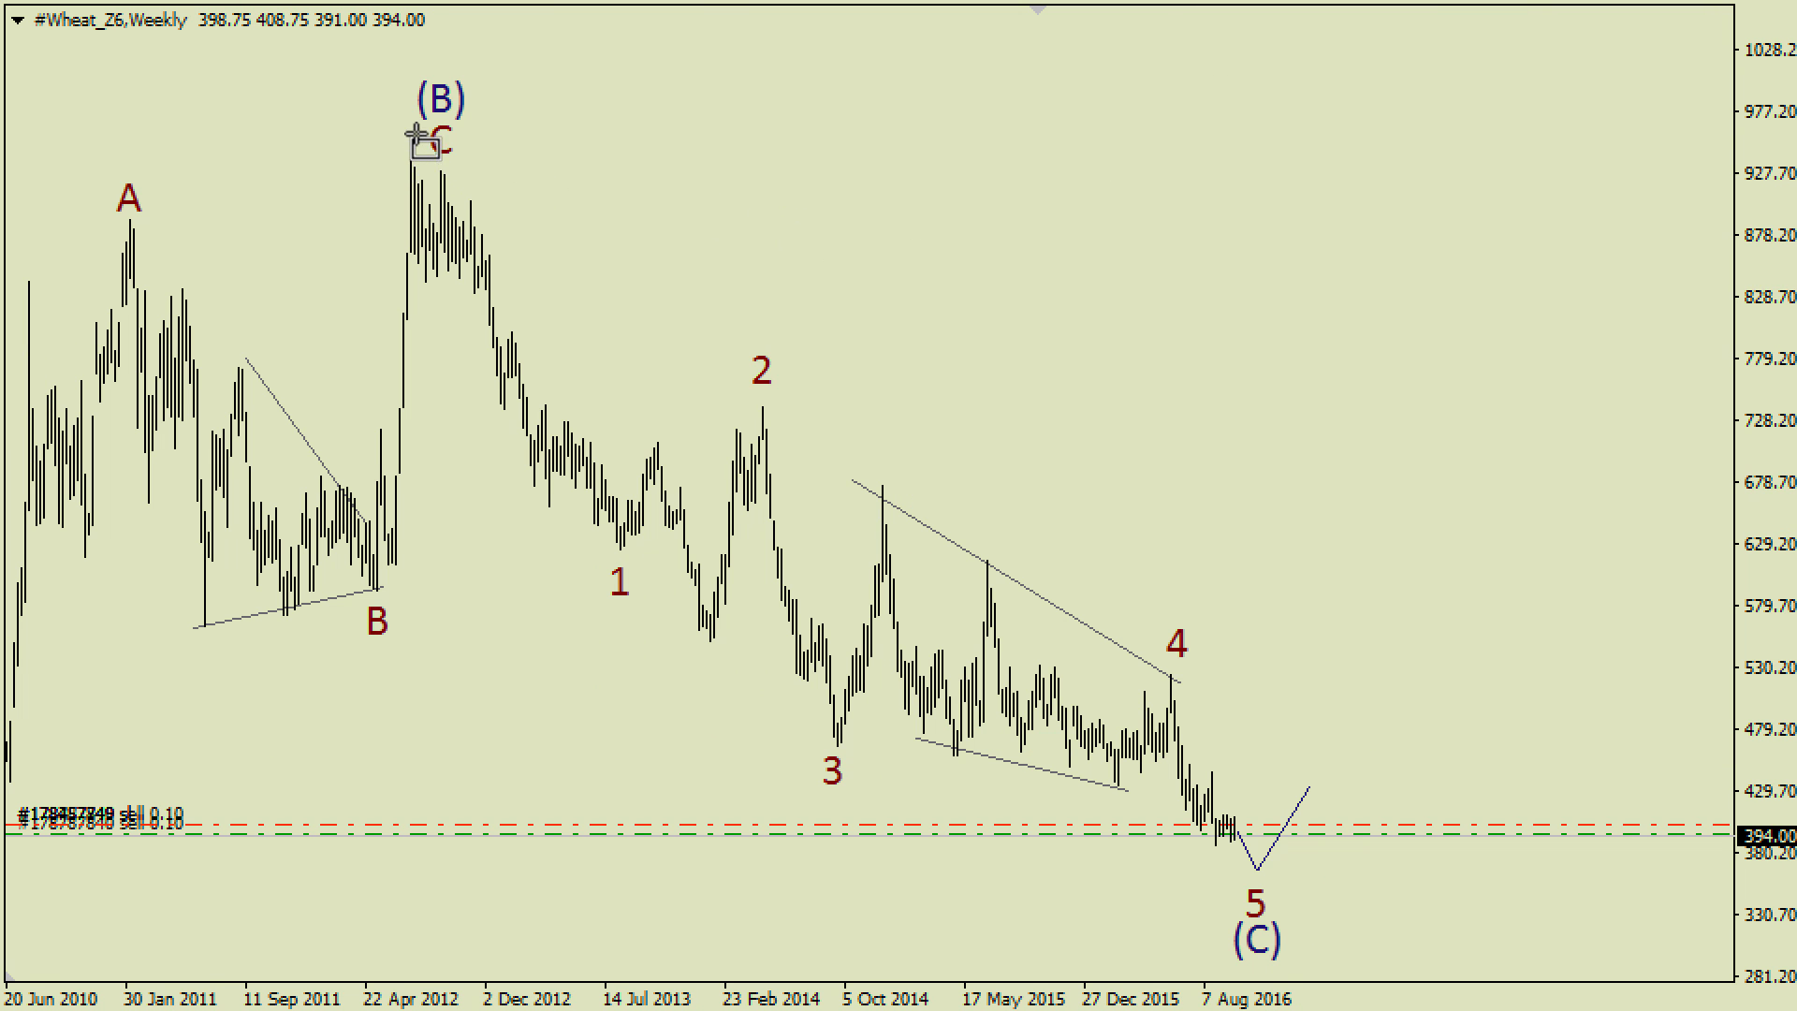
mouse_move(415, 136)
left_mouse_down()
mouse_move(593, 371)
mouse_move(1156, 767)
mouse_move(1304, 967)
left_mouse_up()
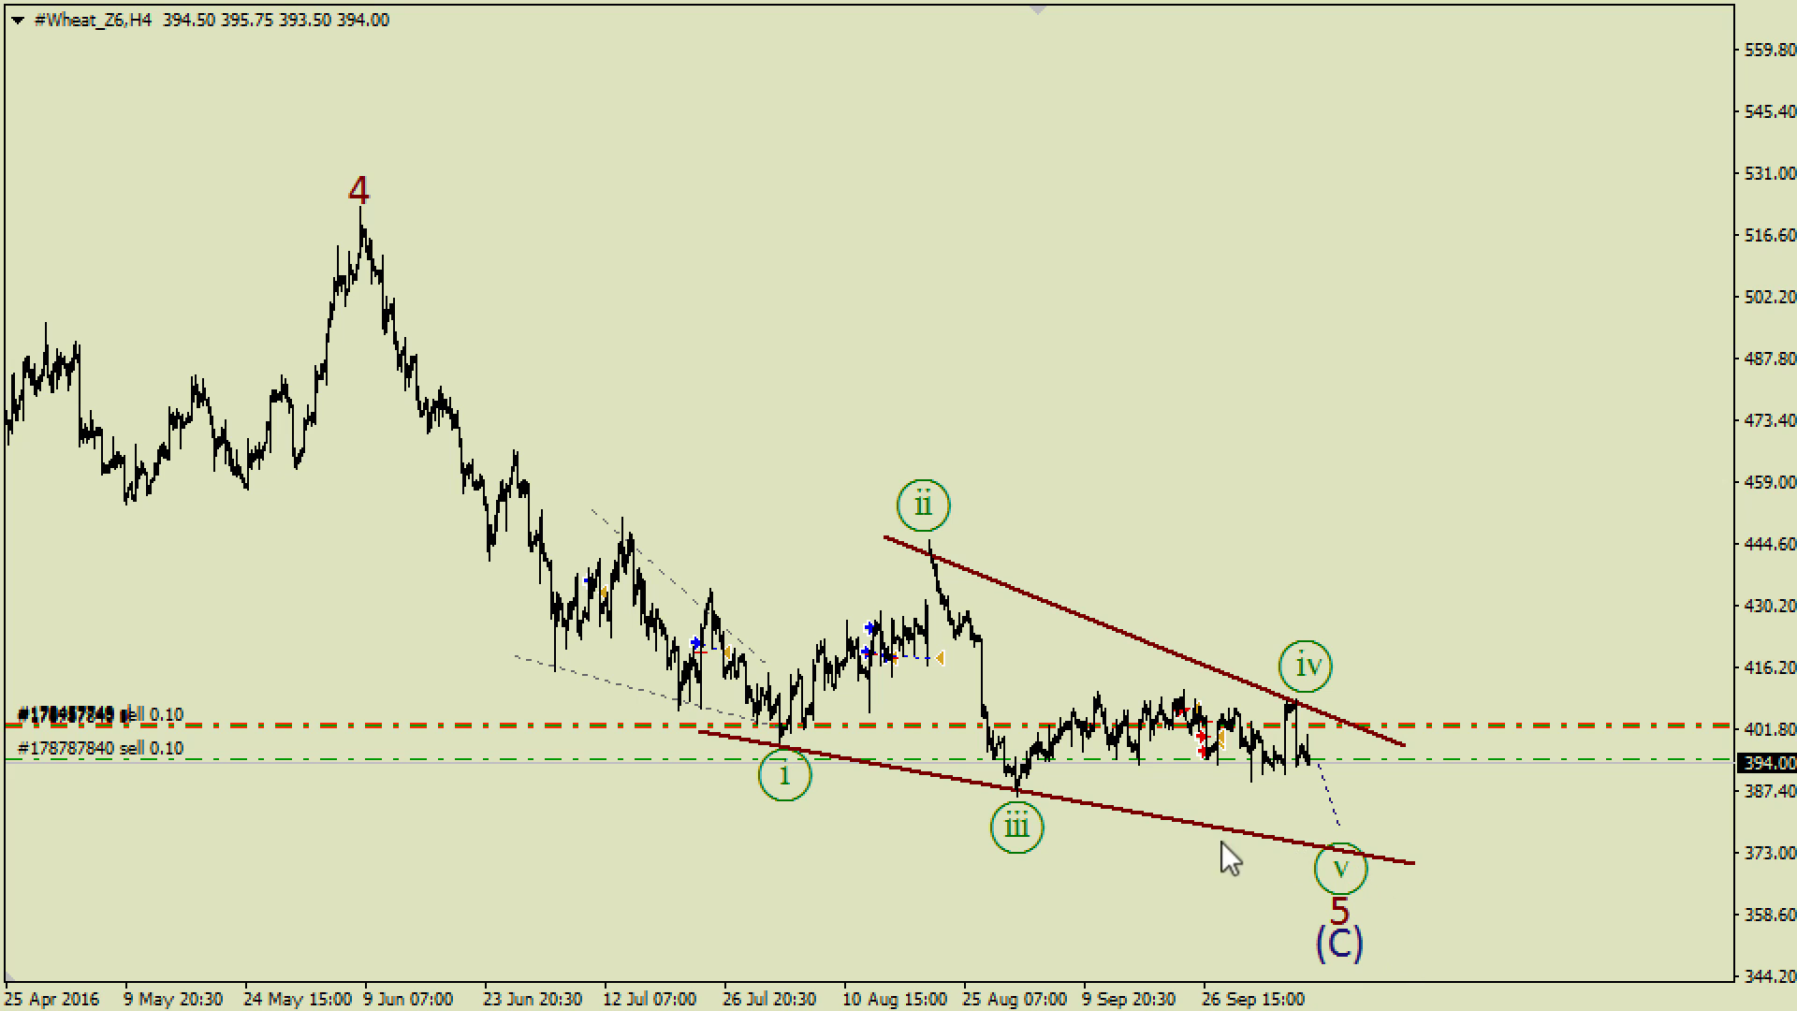
On Wheat H4, select the lower diagonal trendline and draw a rectangle over the projected rise from the circled v low
double_click(1411, 861)
mouse_move(1411, 861)
left_mouse_down()
mouse_move(1401, 894)
mouse_move(1627, 258)
left_mouse_up()
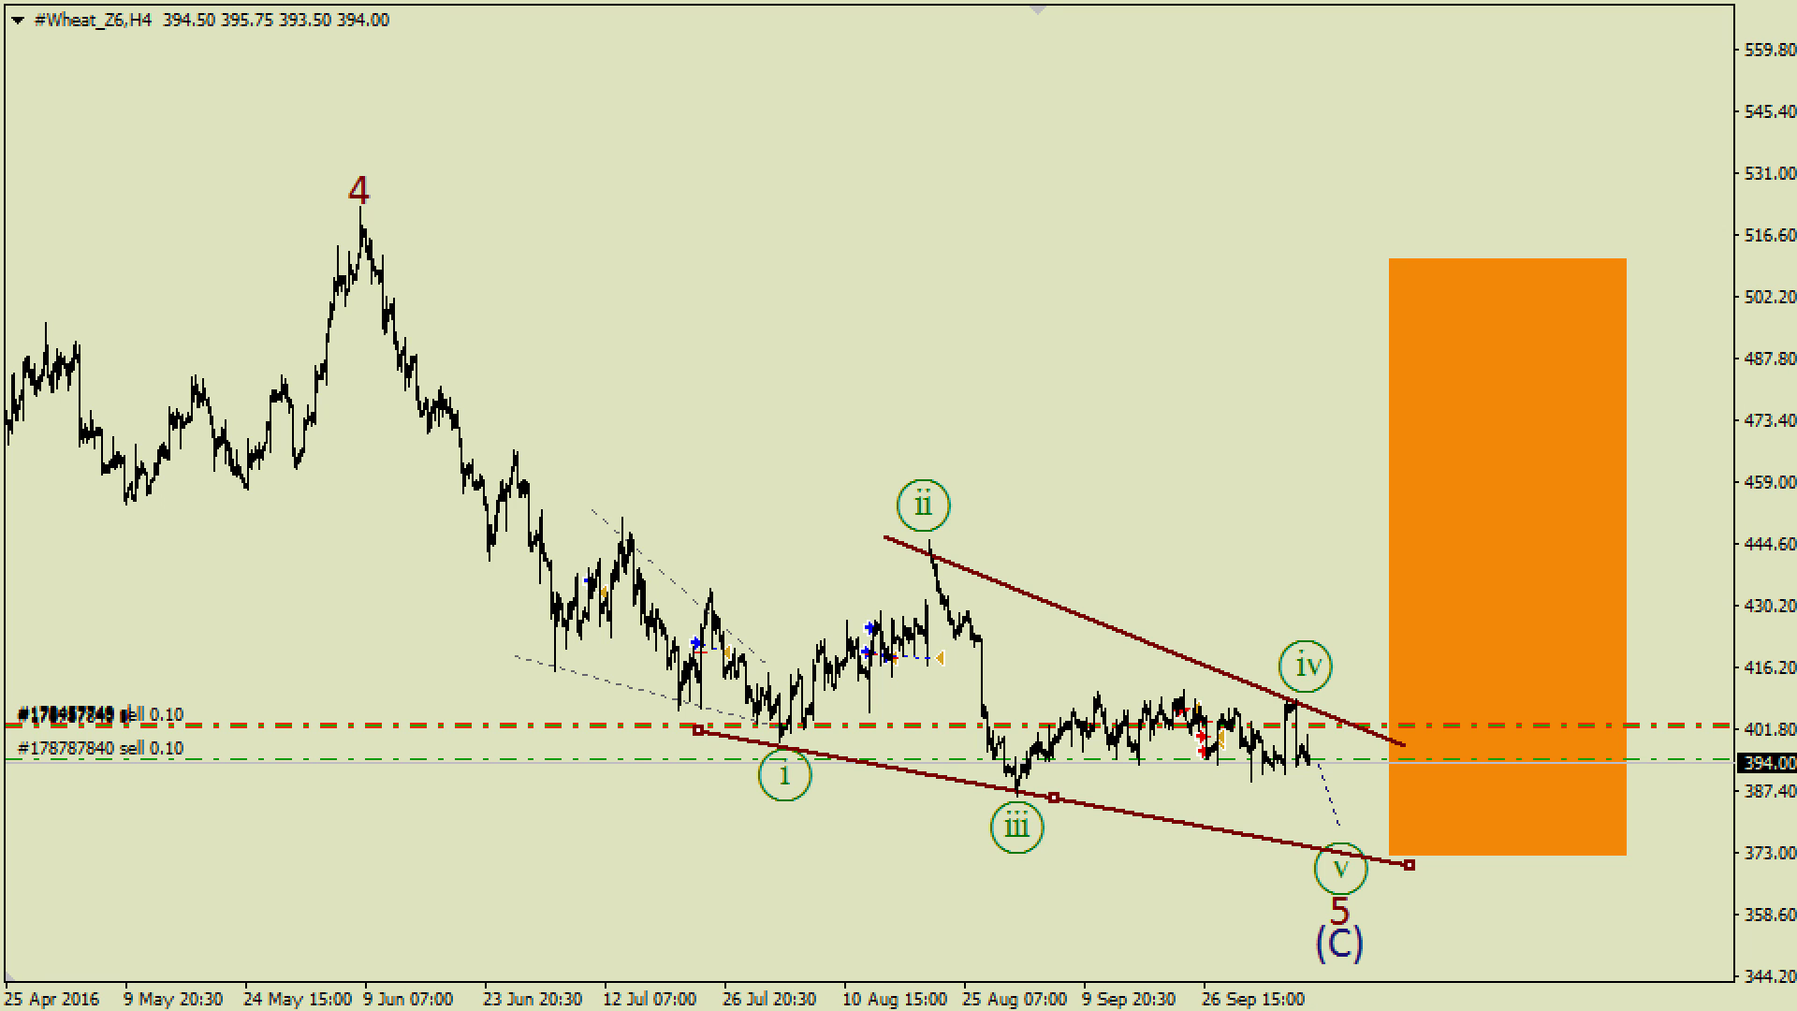
Highlight the NatGas Weekly decline from the top to (C), and mark projected wave (iii) from the (ii) low on NatGas H4
key("ctrl+Tab")
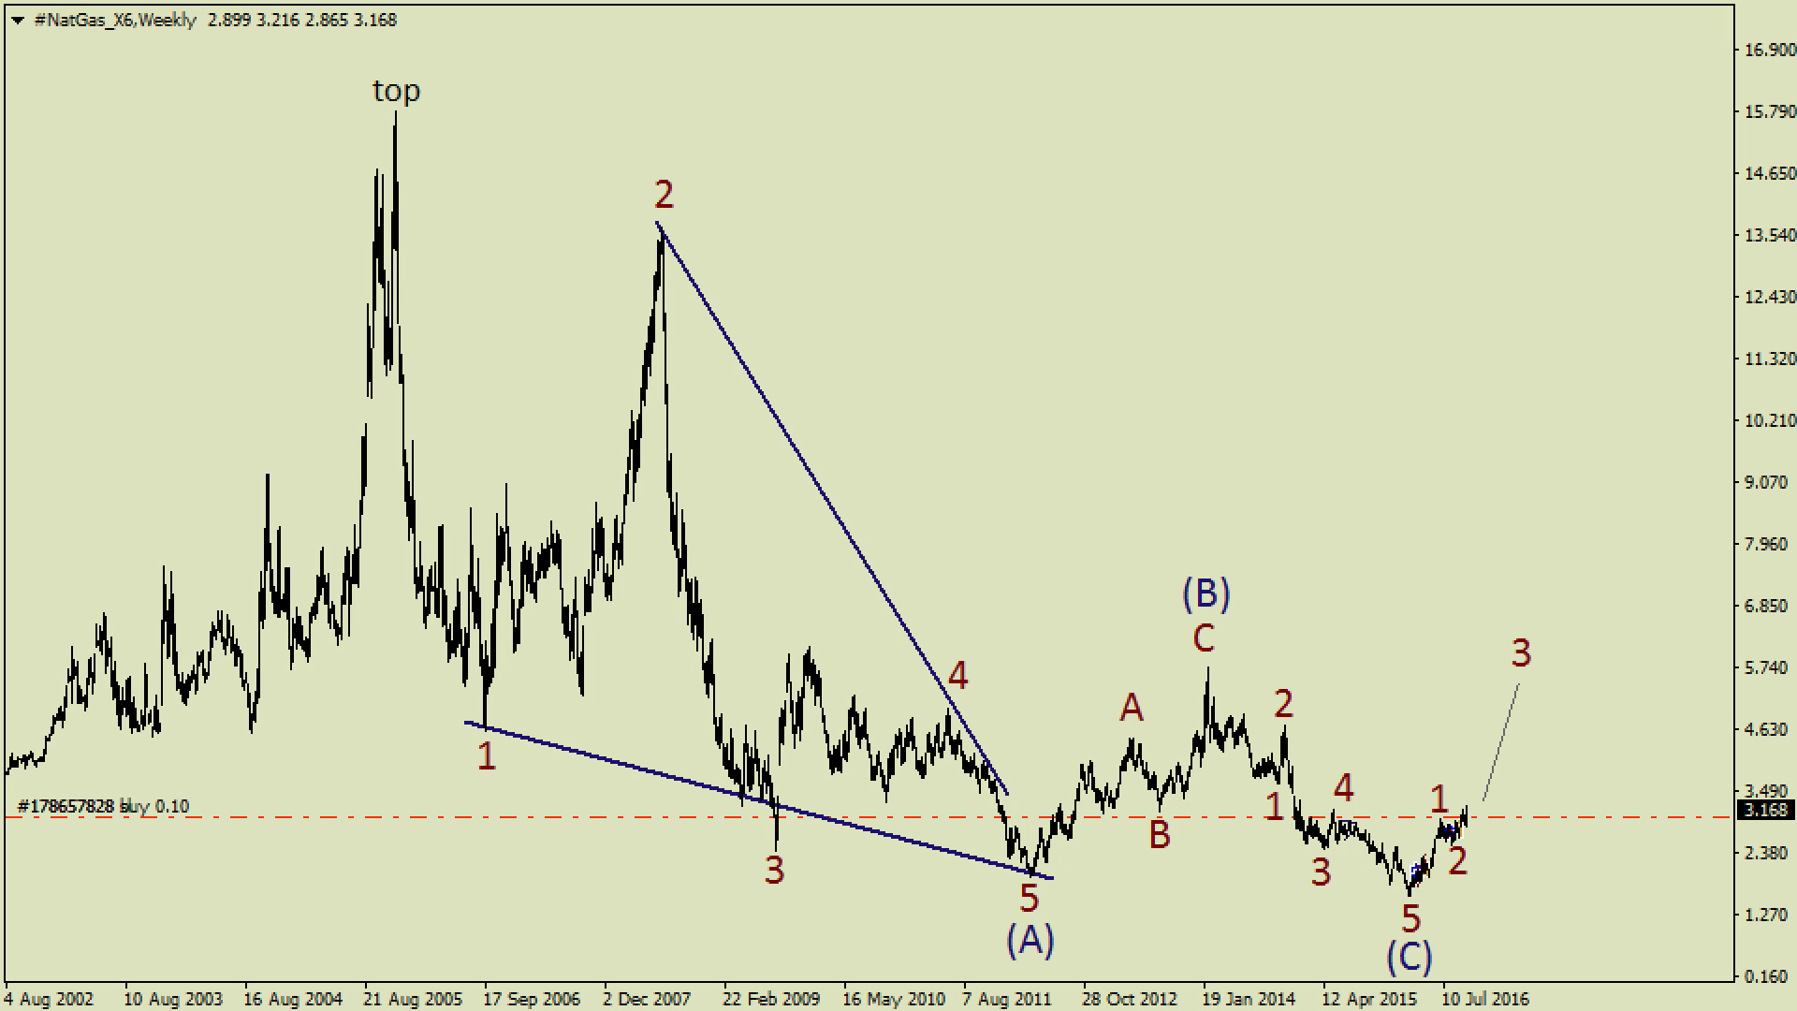
mouse_move(425, 86)
left_mouse_down()
mouse_move(1438, 951)
mouse_move(1423, 996)
left_mouse_up()
key("ctrl+Tab")
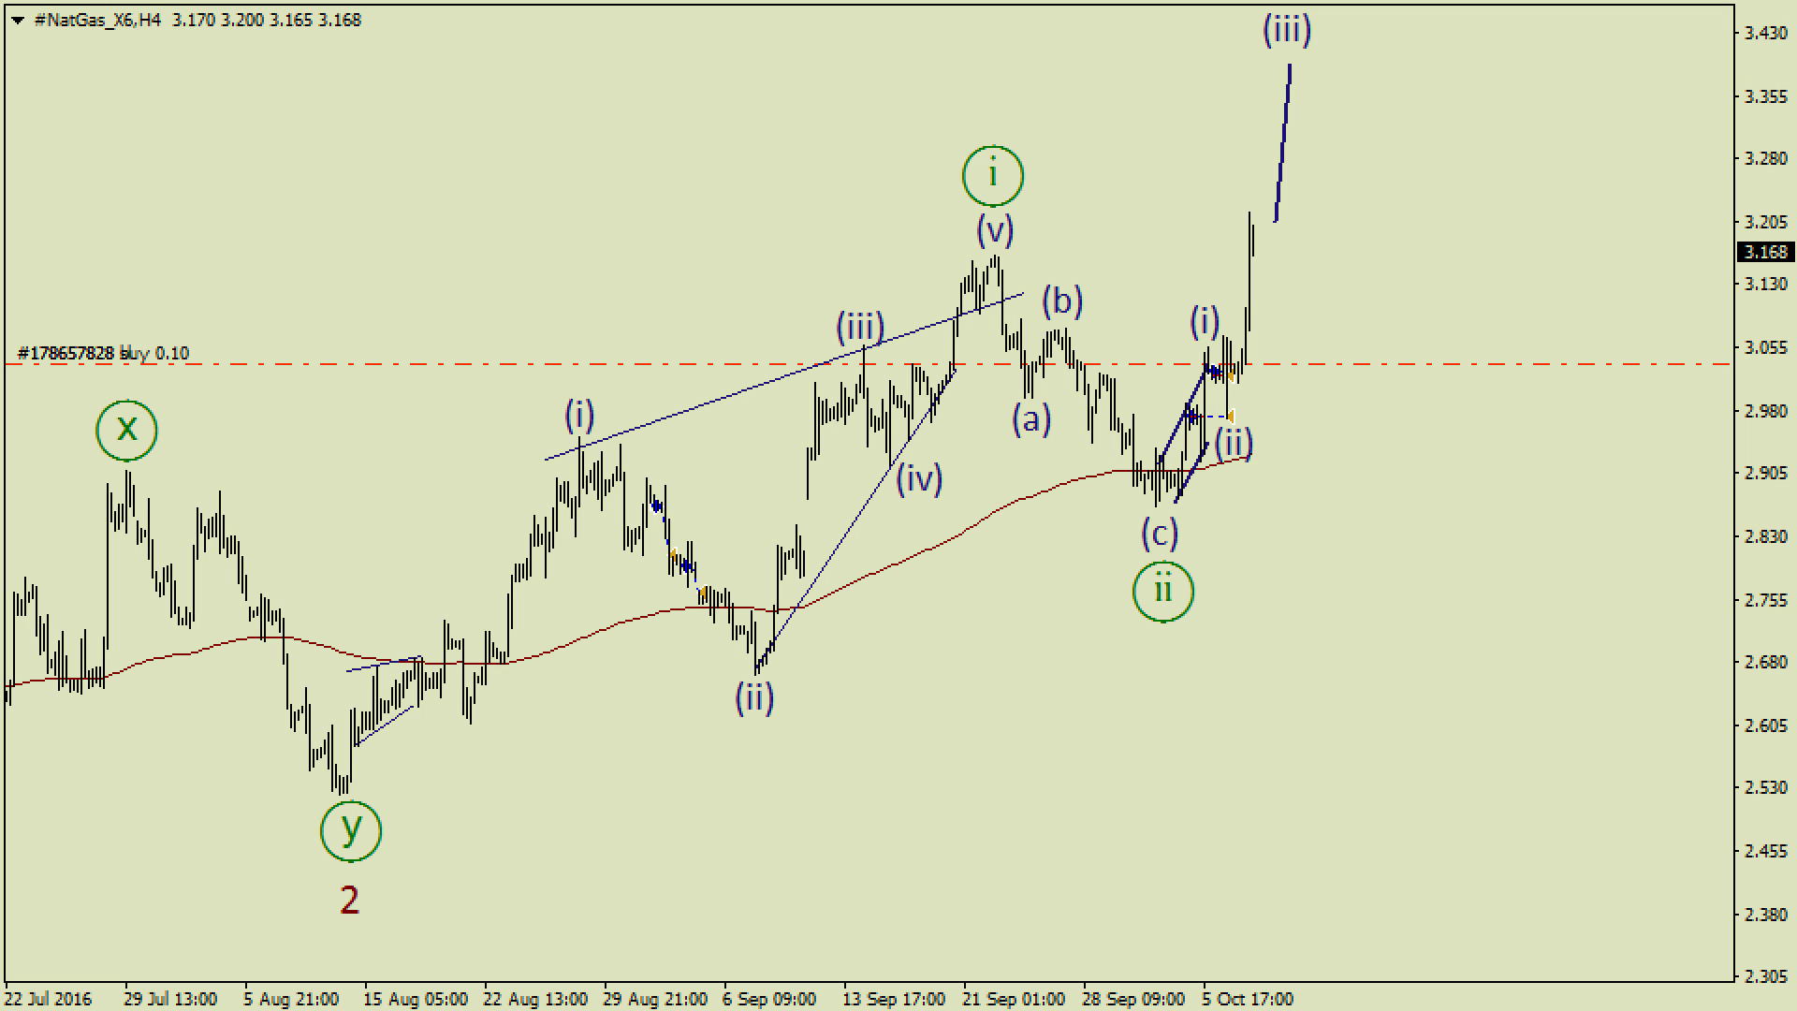
left_click_drag(1229, 438, 1304, 14)
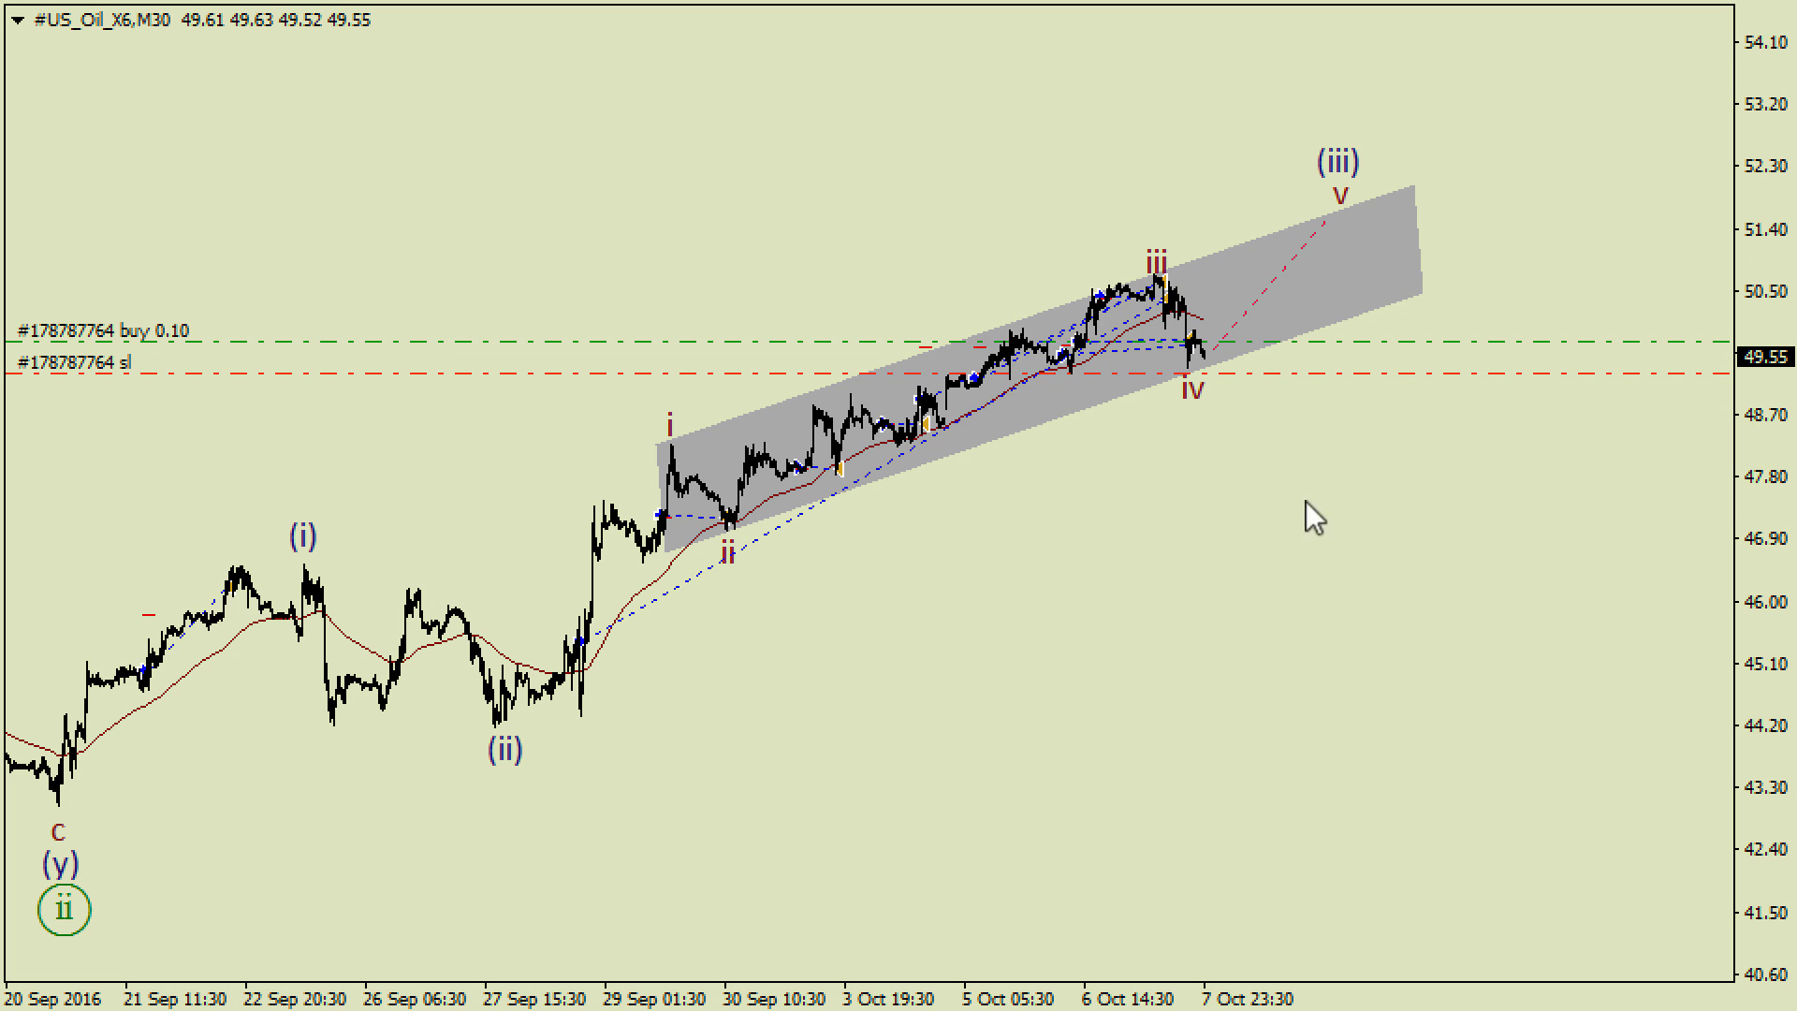
On US Oil M30, select the grey channel and draw a rectangle from the iv low over projected wave v
double_click(1413, 184)
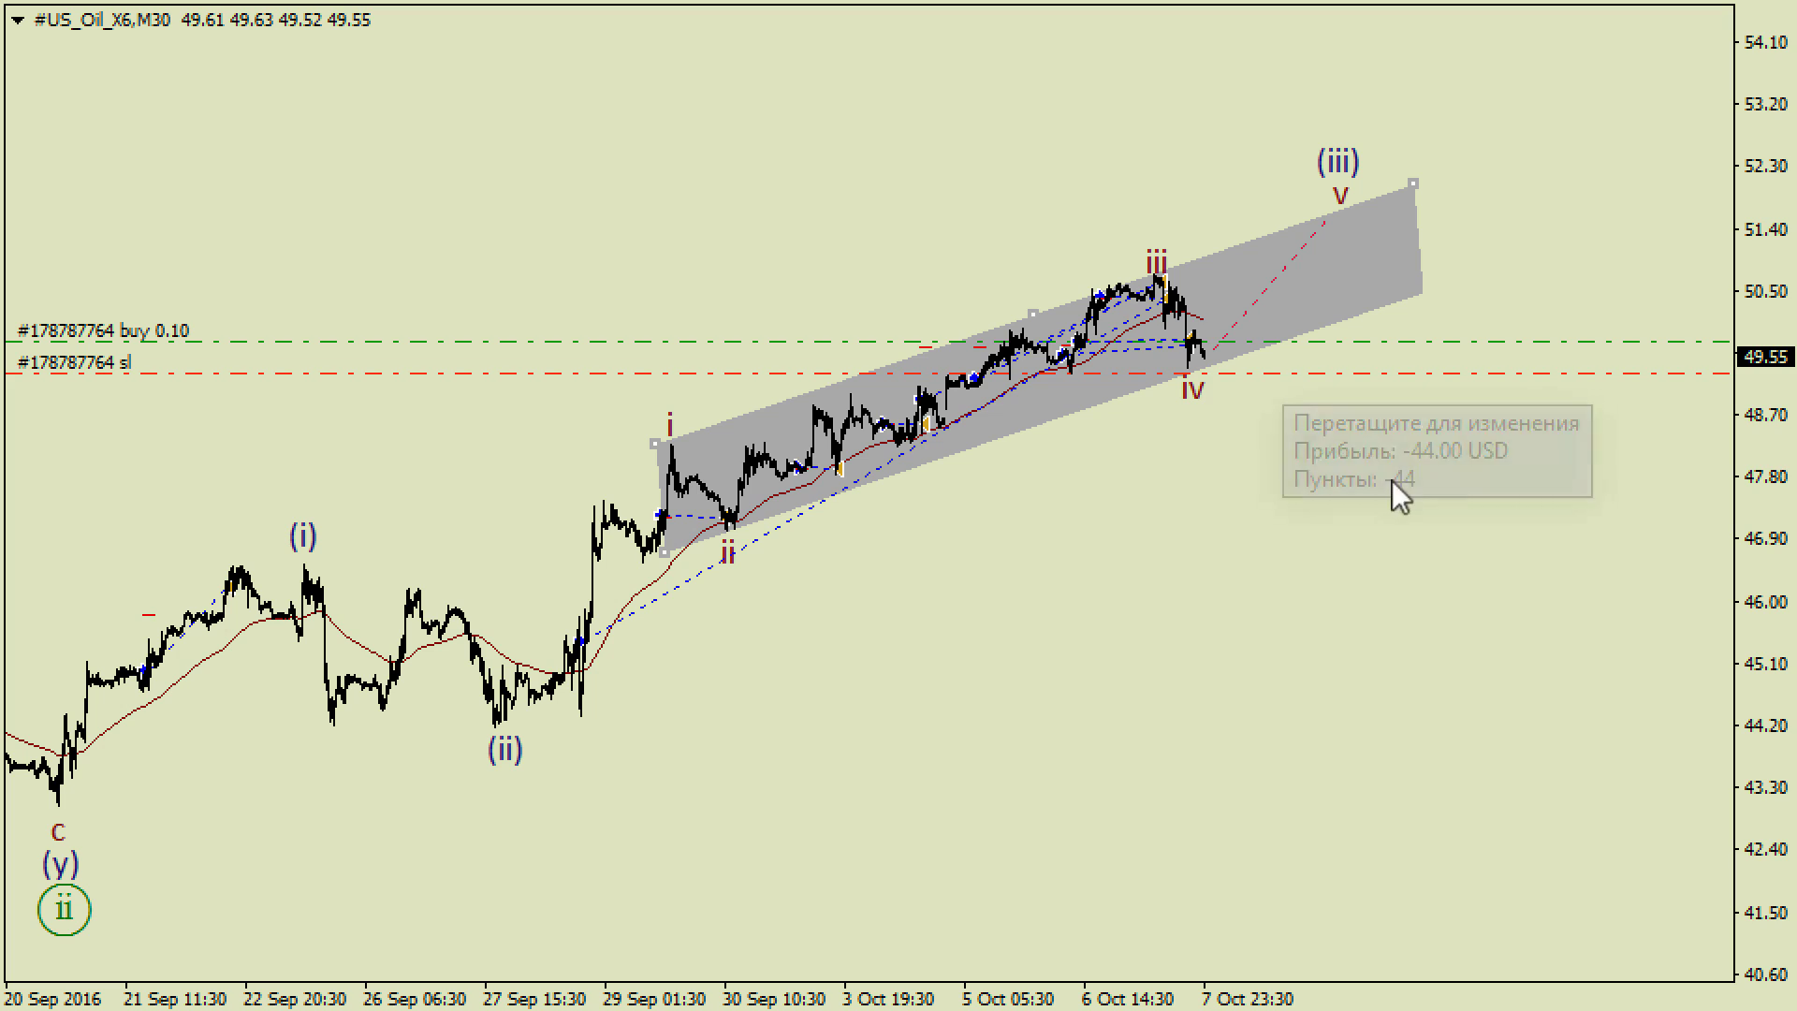
left_click(1029, 0)
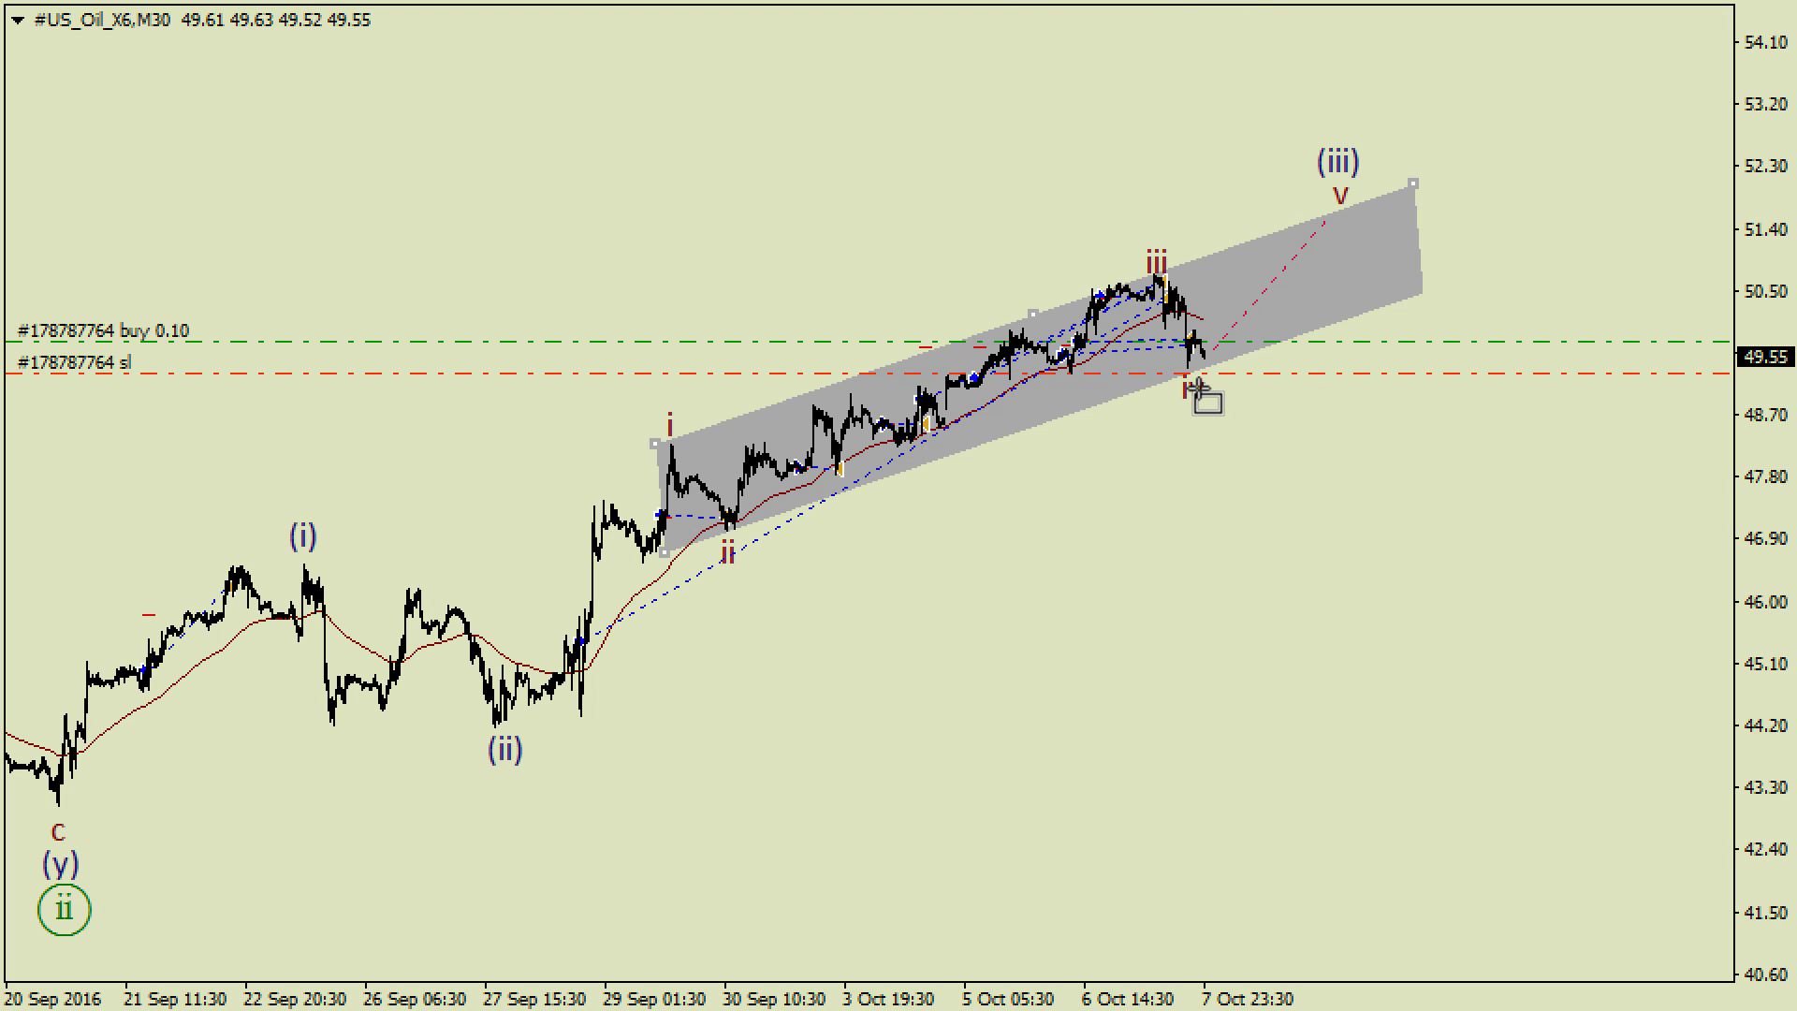
mouse_move(1194, 386)
left_mouse_down()
mouse_move(1296, 285)
mouse_move(1382, 159)
mouse_move(1368, 185)
left_mouse_up()
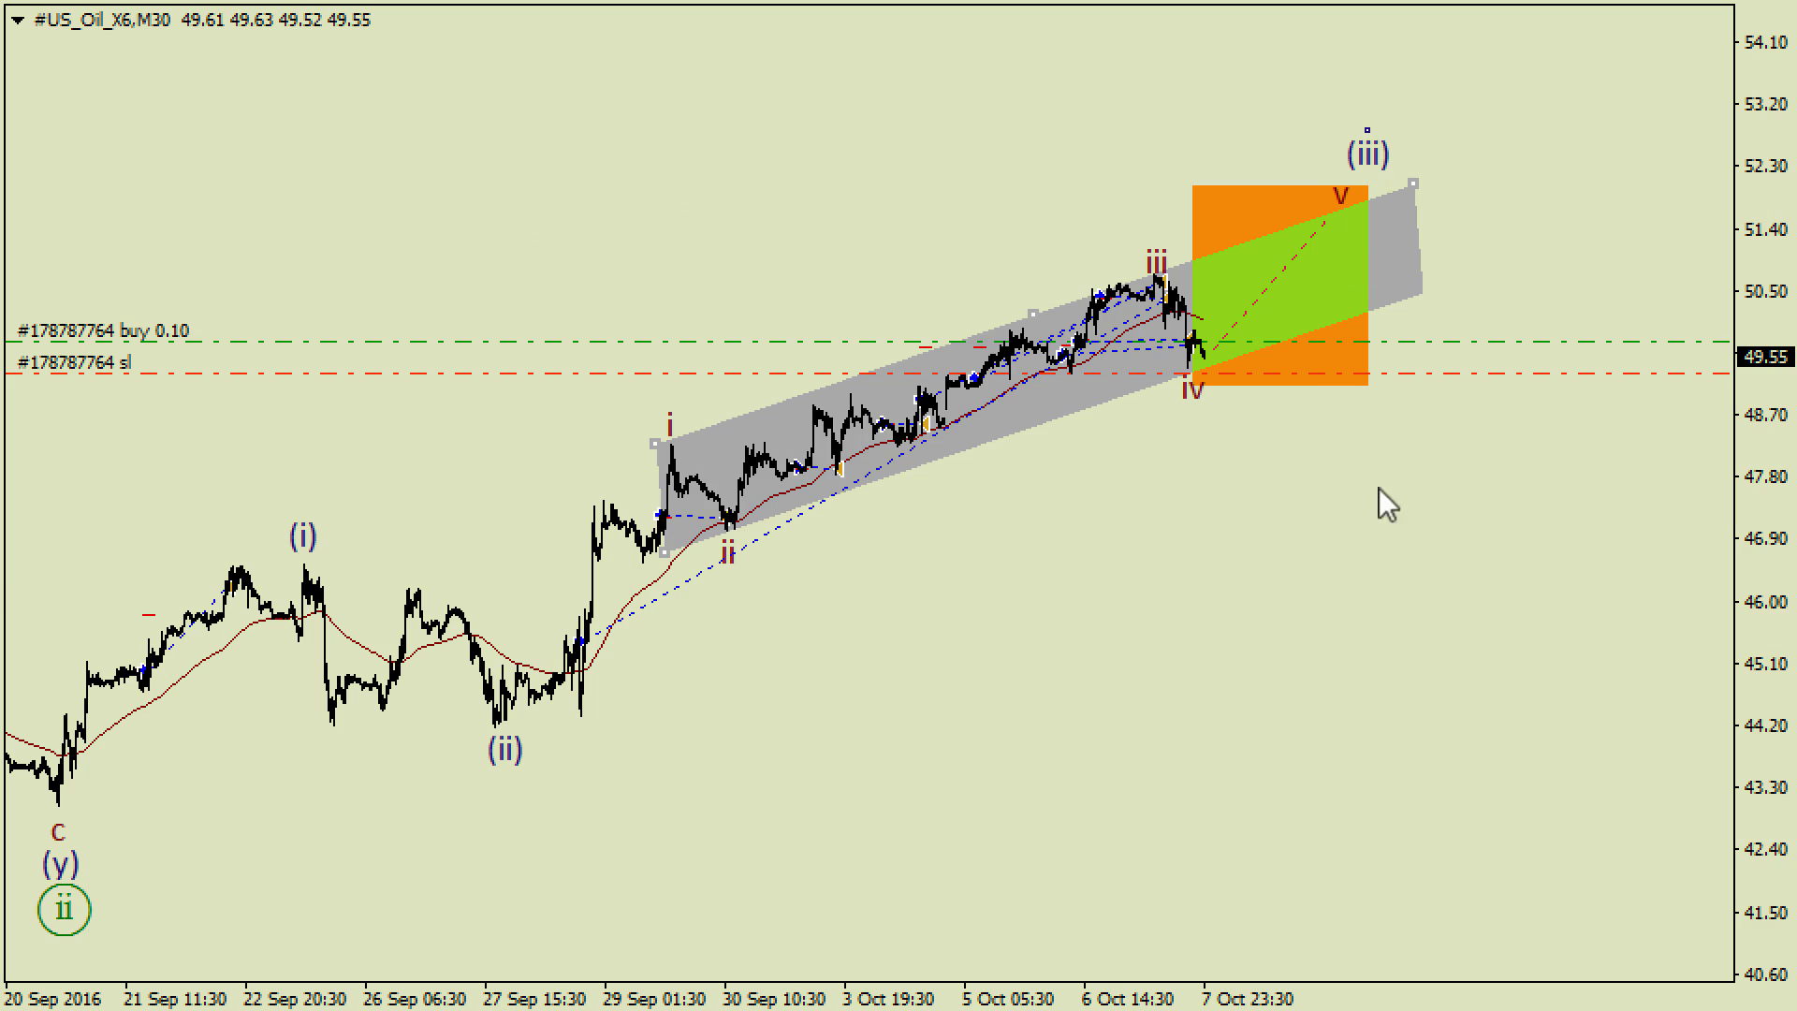
On DJ30 H4, reshape the rectangle above the projected rise to fit over the circled iv correction
key("ctrl+Tab")
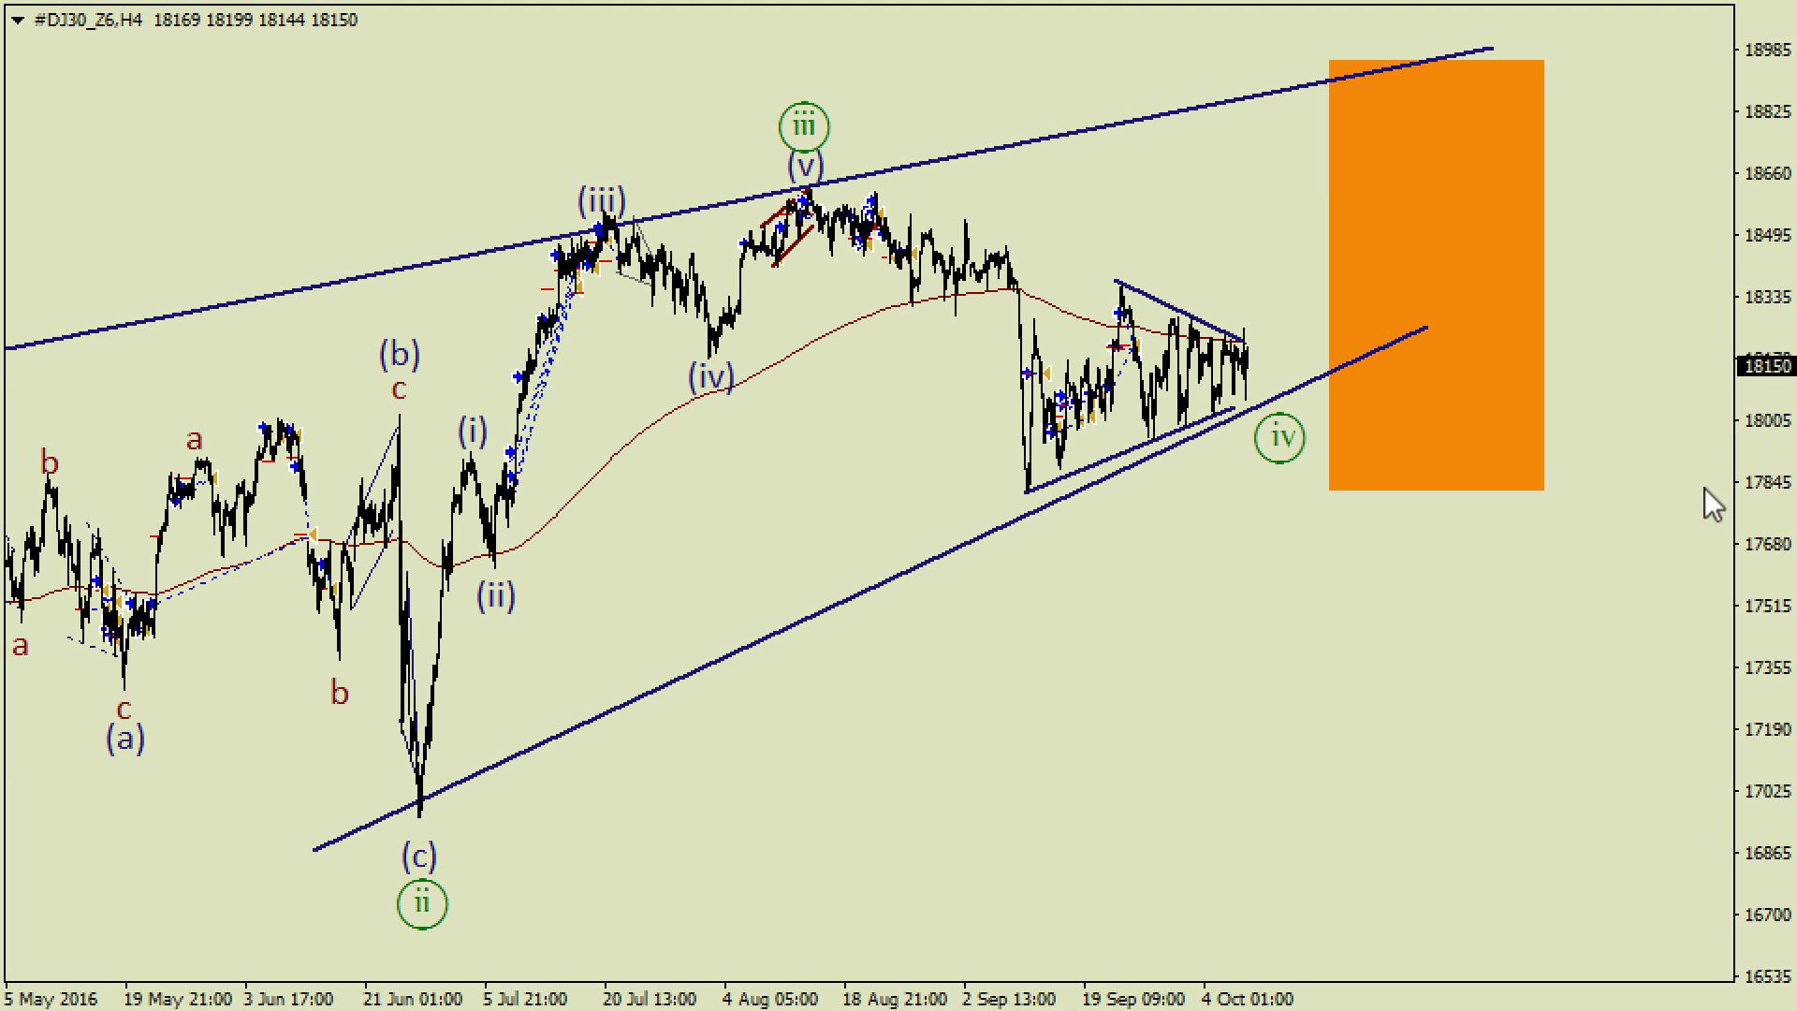
left_click_drag(1544, 489, 851, 531)
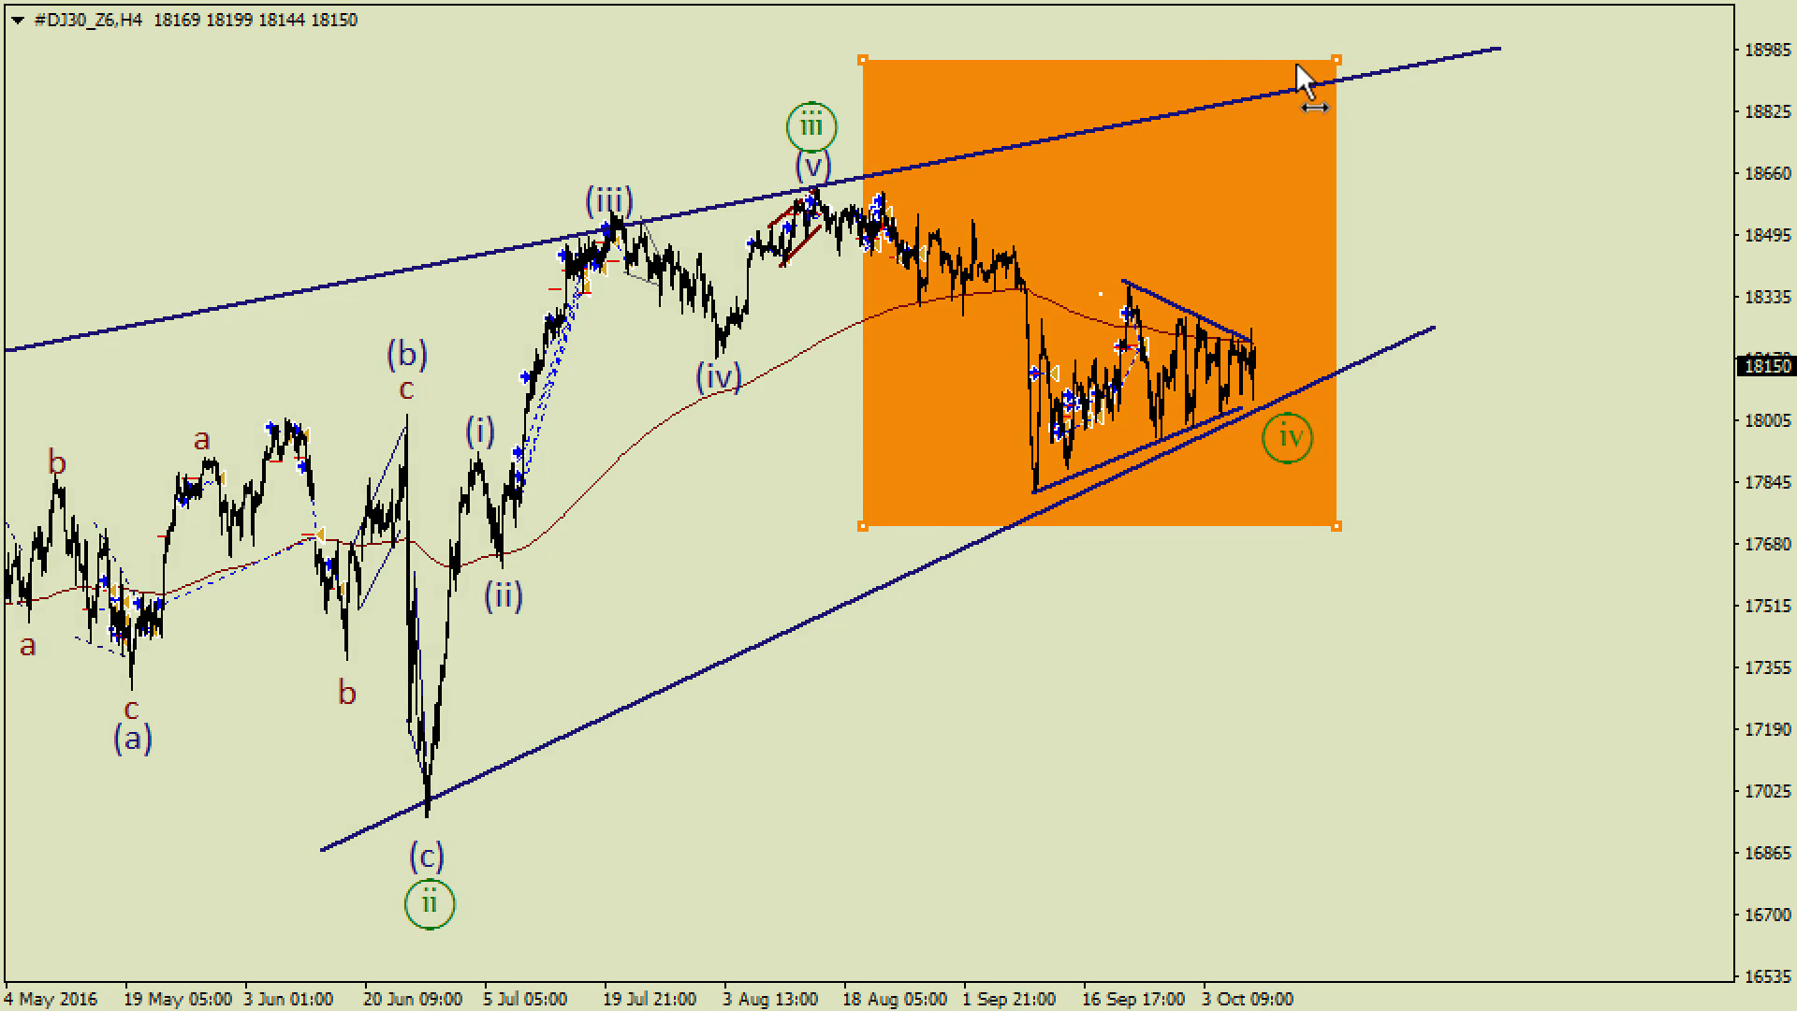
left_click_drag(1325, 61, 1250, 228)
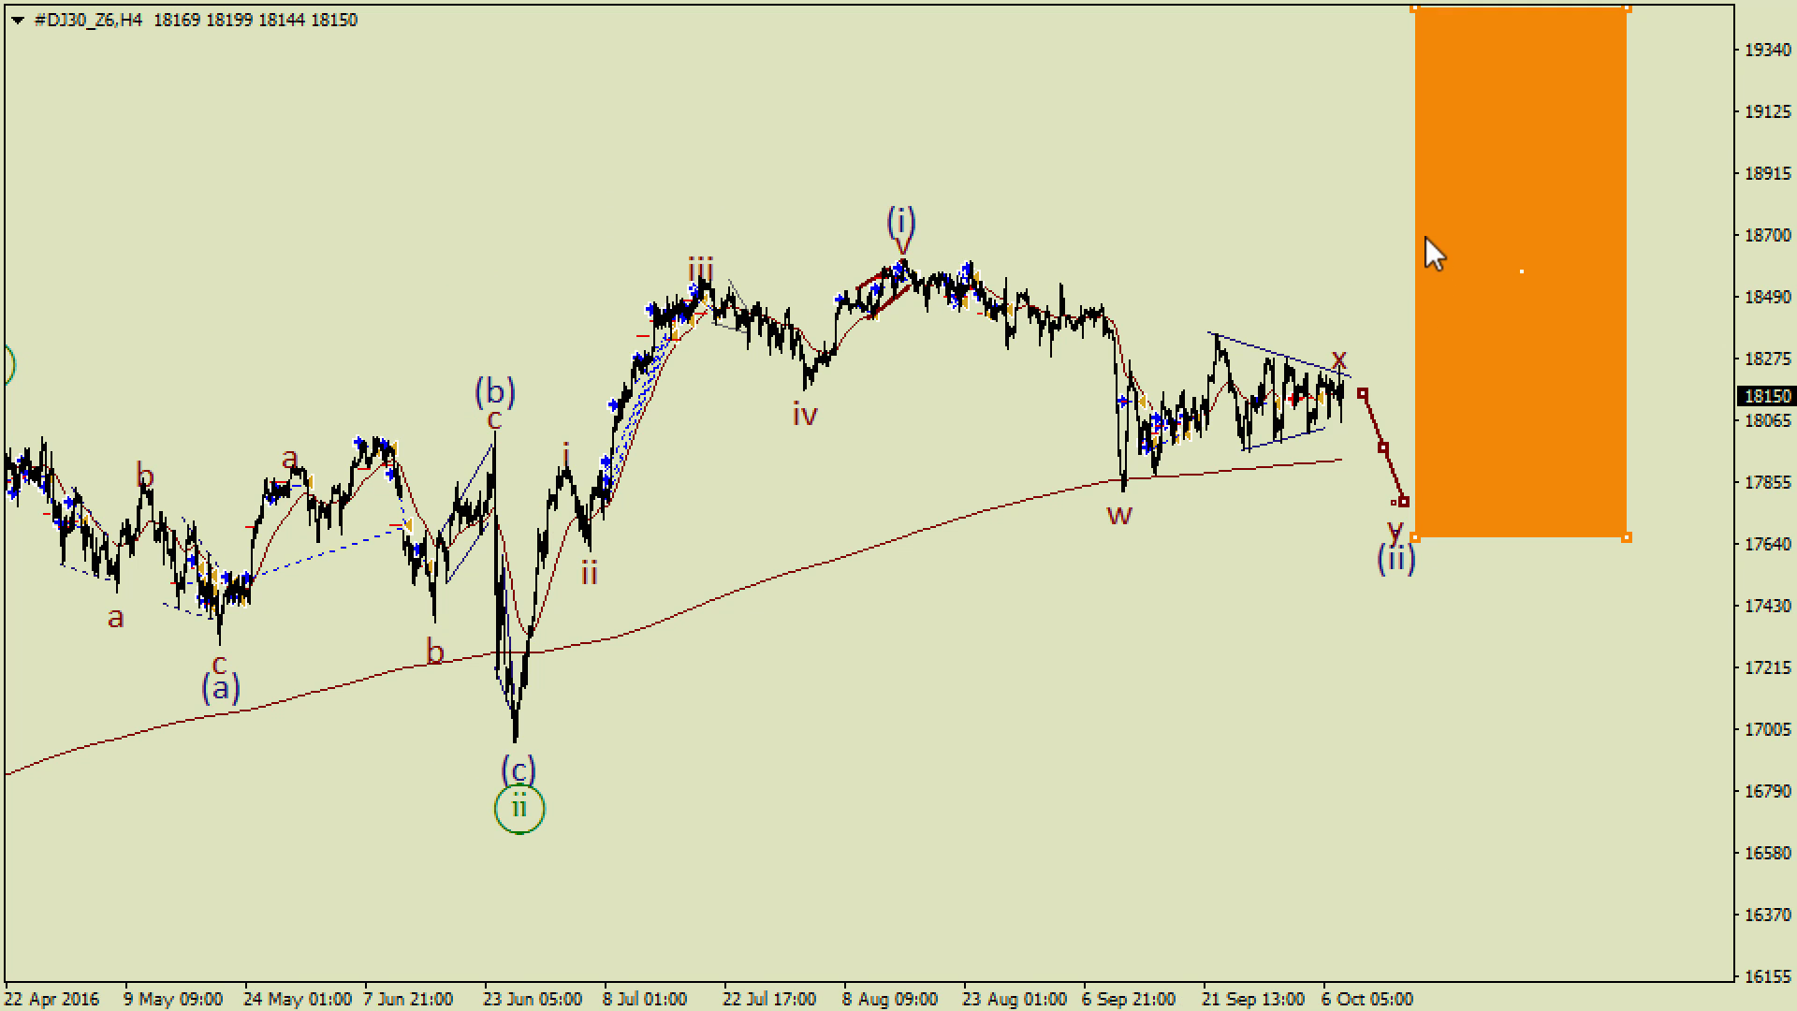
On the alternative DJ30 H4 count, draw a rectangle over wave x from the w low and extend the triangle's upper trendline slightly
left_click_drag(1753, 297, 1778, 173)
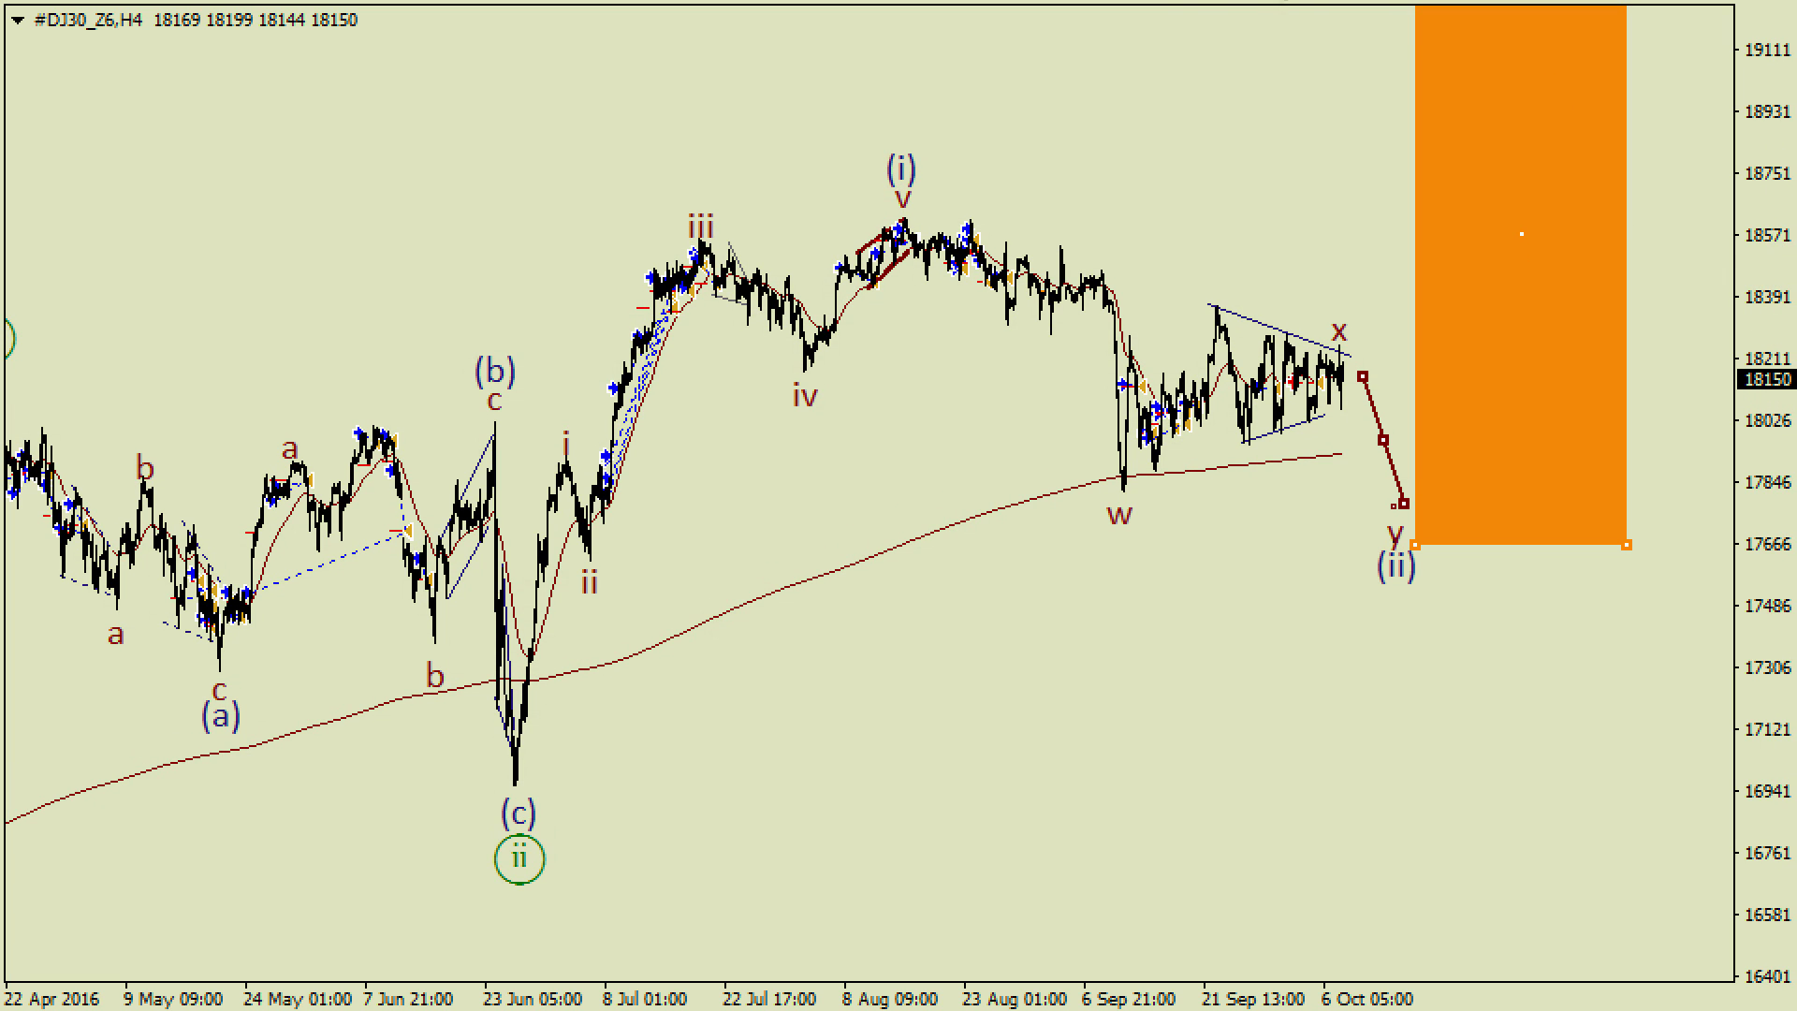
left_click_drag(1113, 490, 1356, 291)
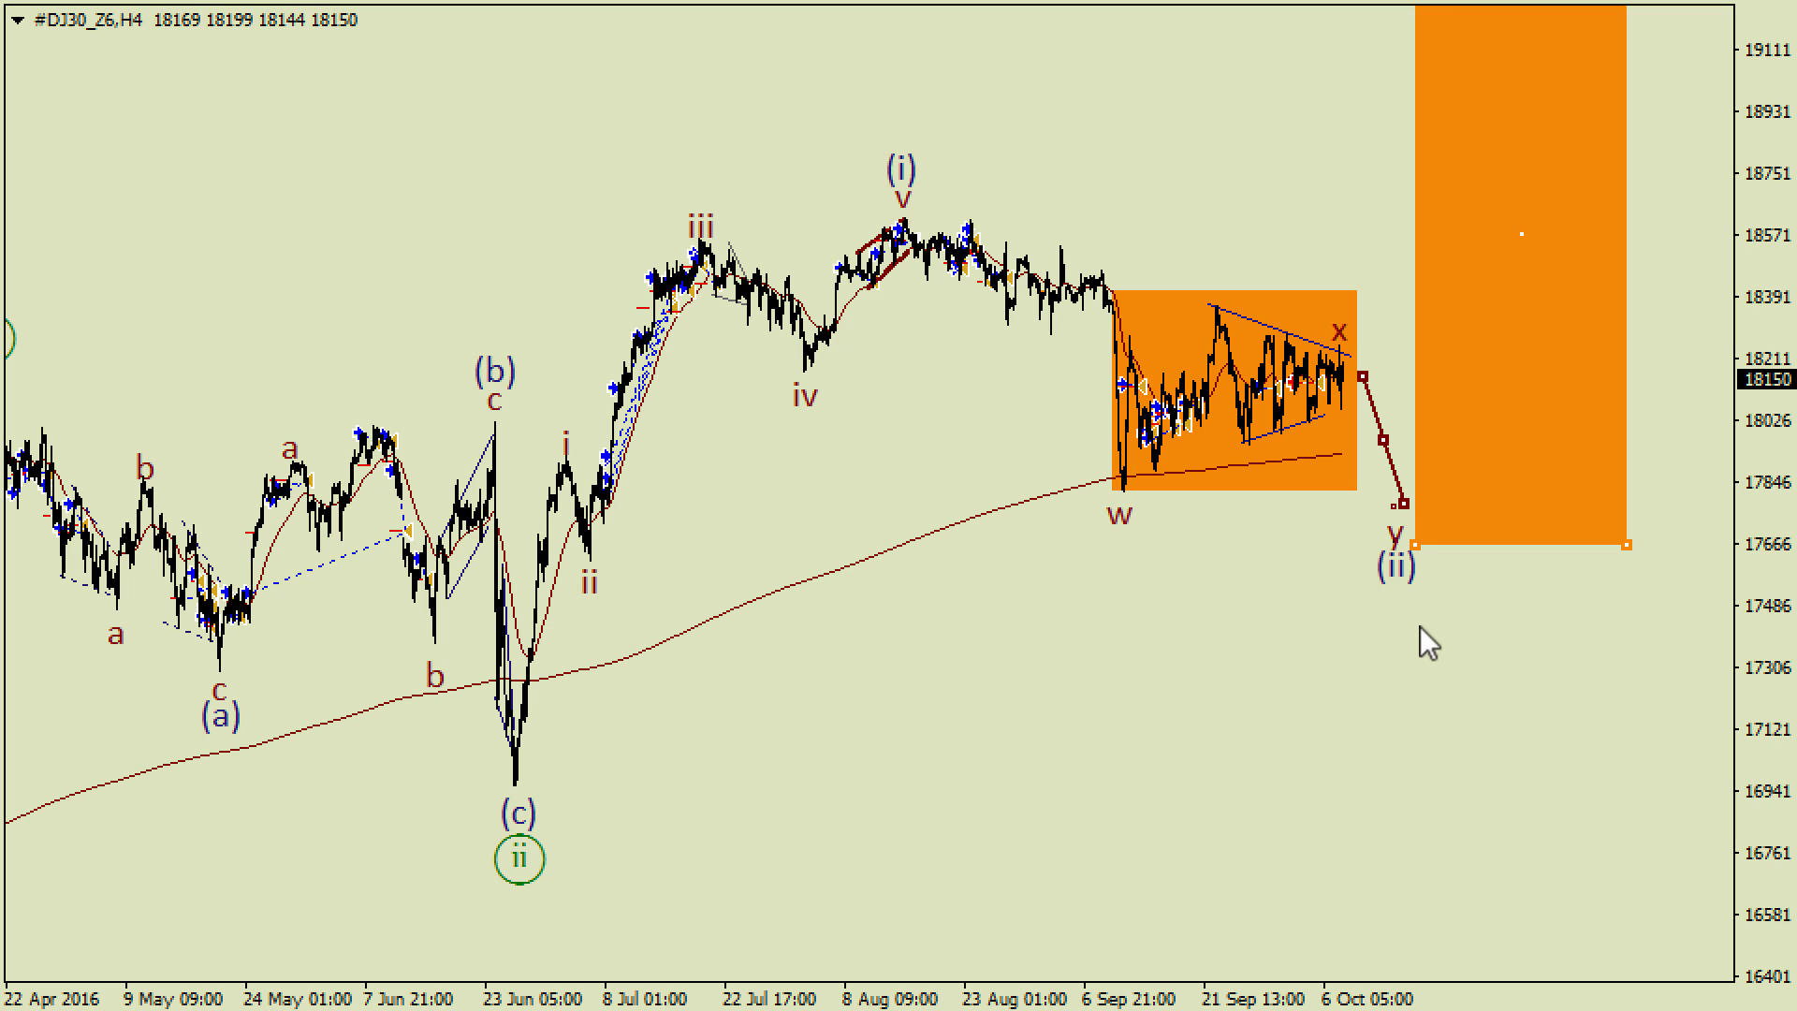
double_click(1360, 352)
left_click_drag(1359, 352, 1361, 357)
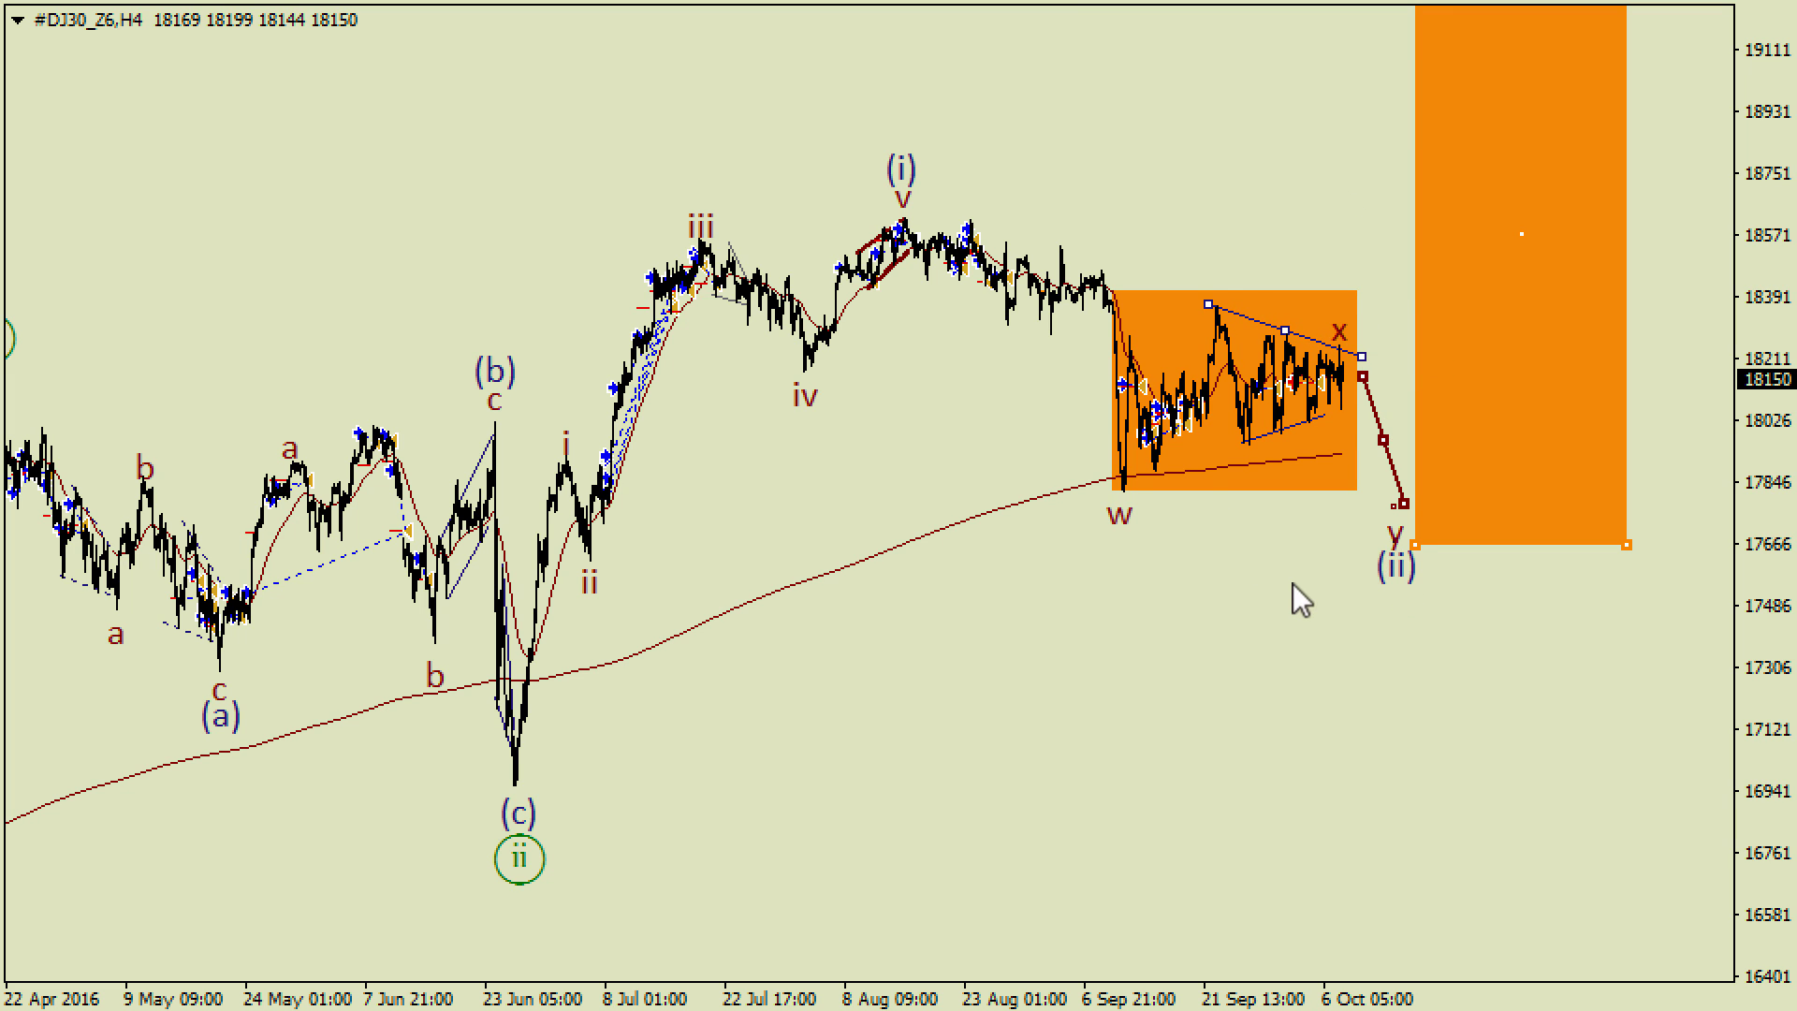